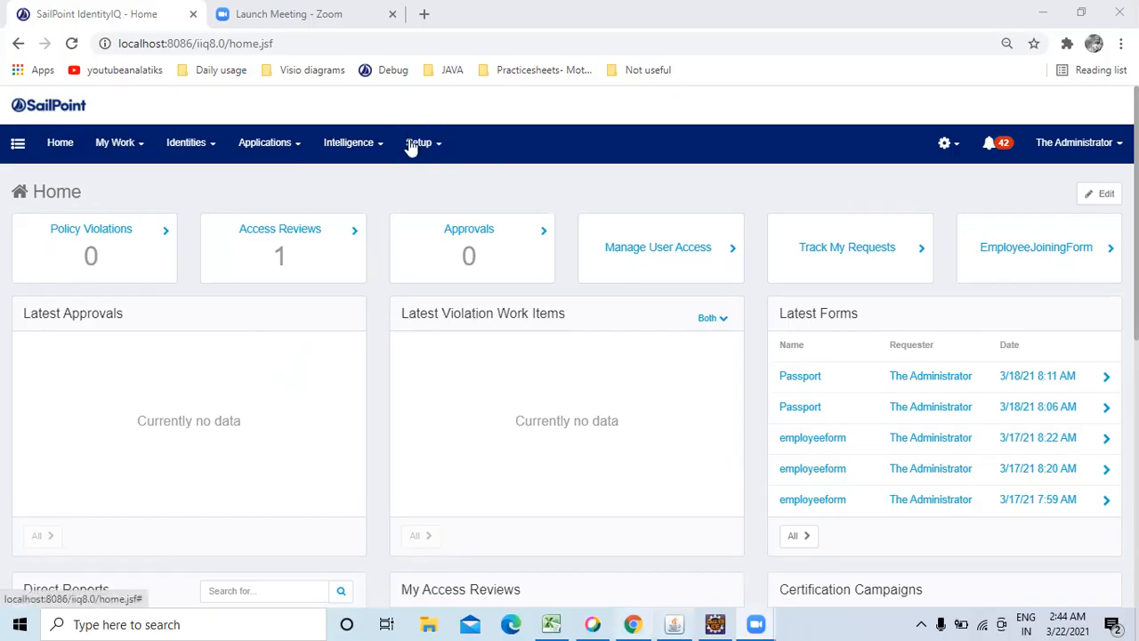
Open the Forms configuration page from the Global Settings
left_click(944, 153)
left_click(897, 190)
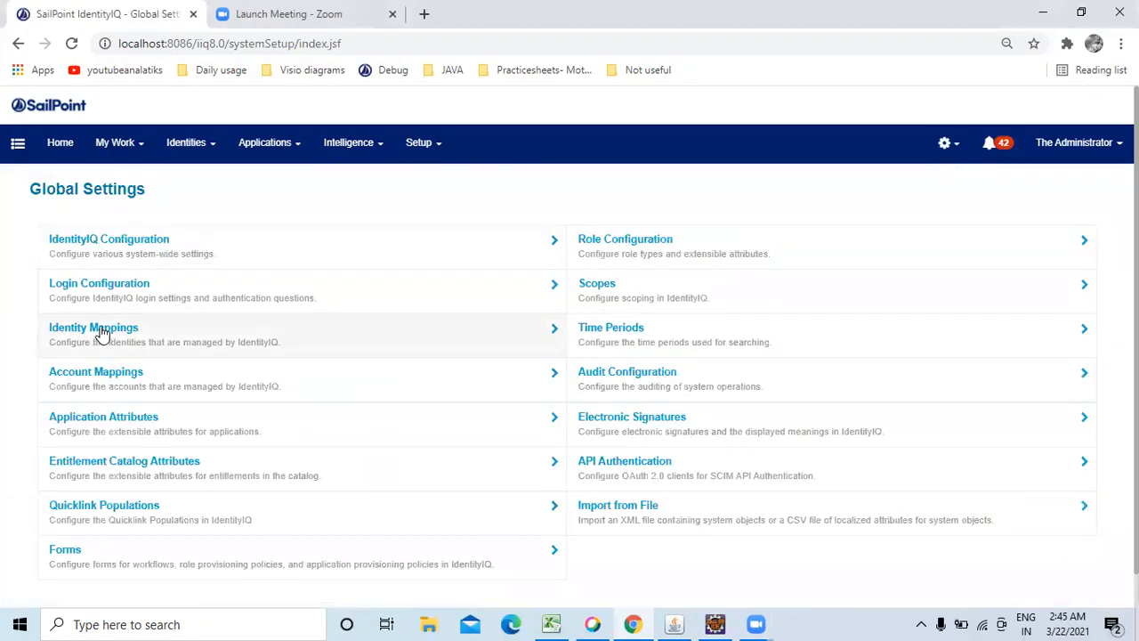
left_click(64, 550)
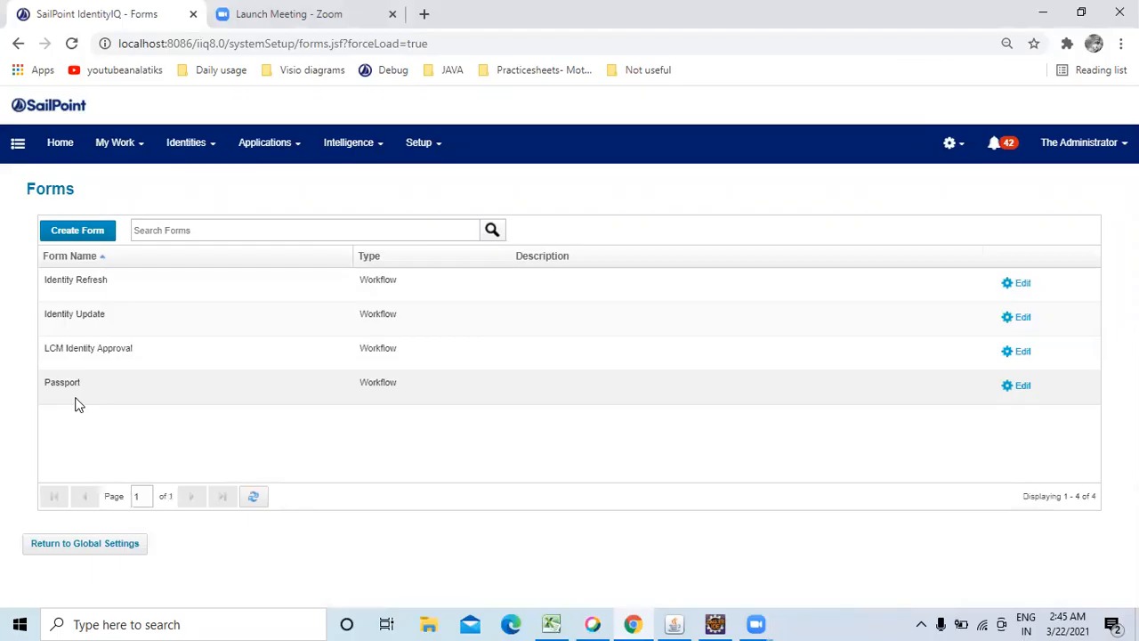
Create a new form of type Workflow Form
left_click(79, 233)
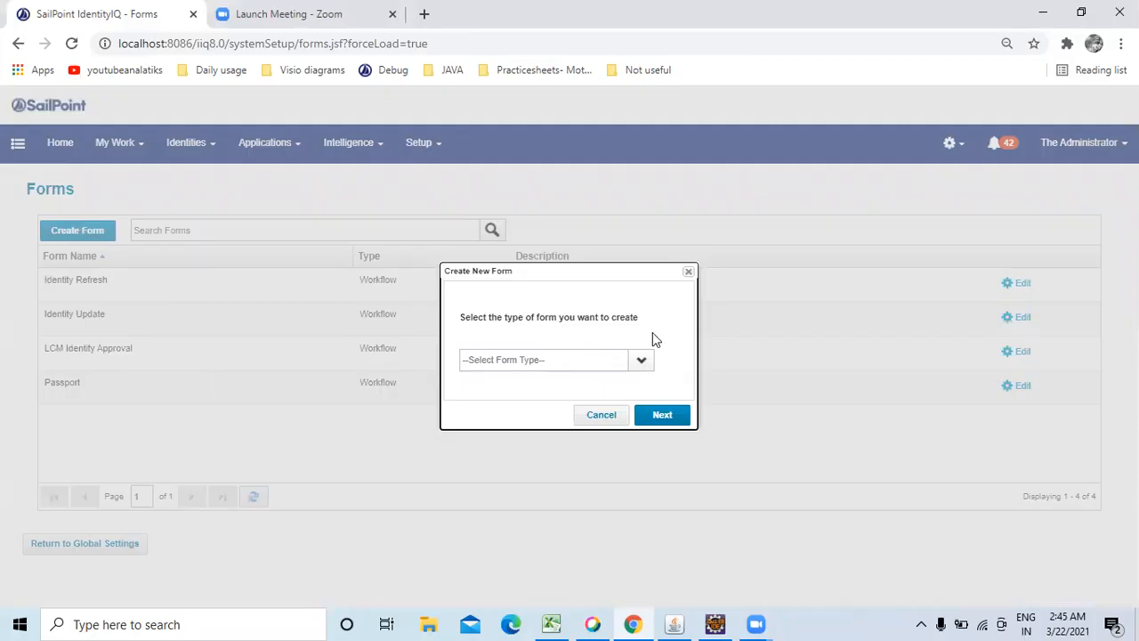
left_click(638, 361)
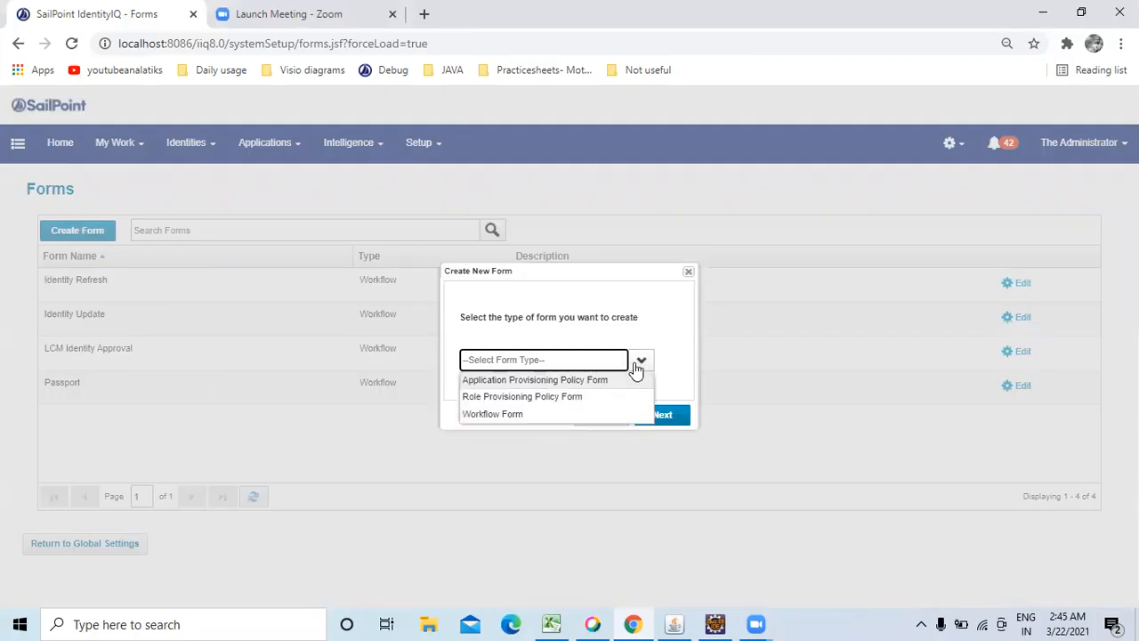
left_click(503, 415)
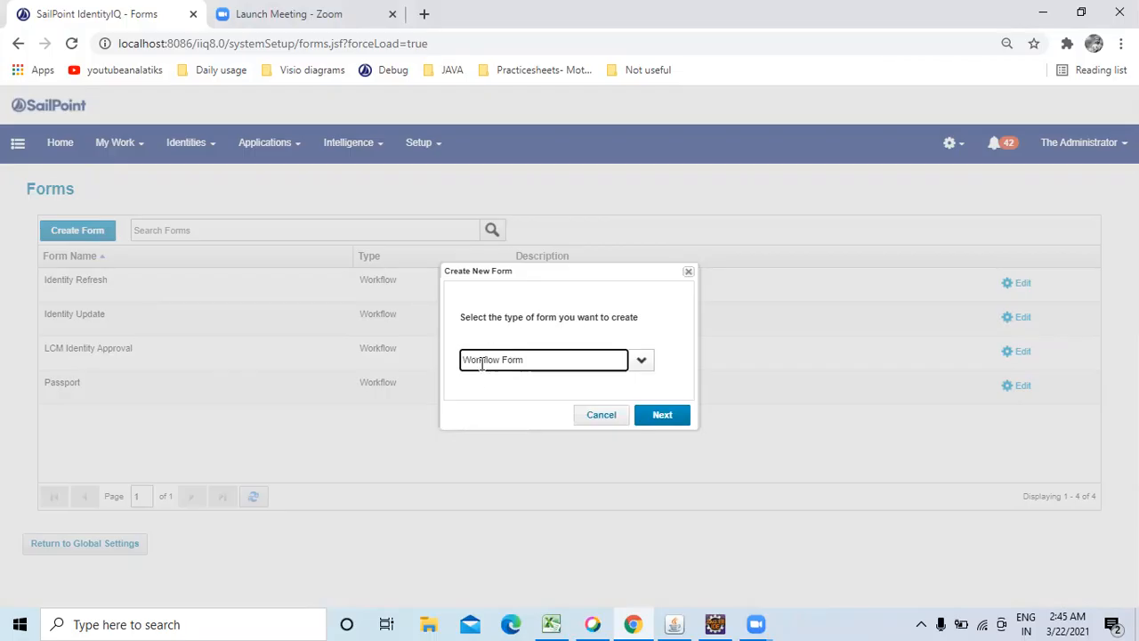
left_click(659, 415)
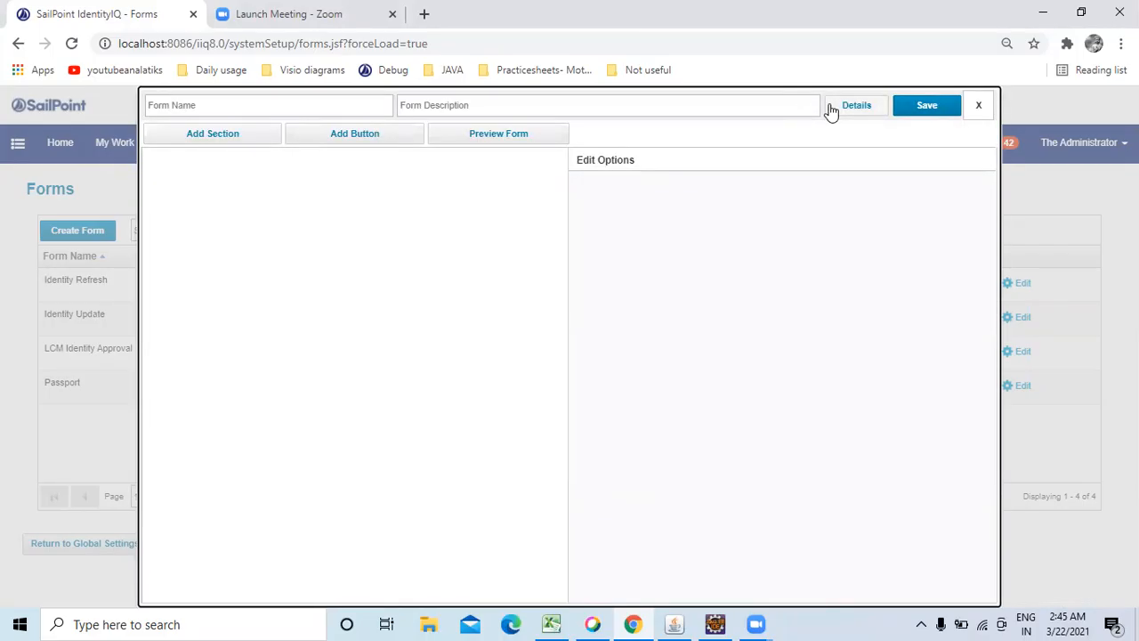
Show the new form's detail settings and name the form User Creation
left_click(832, 107)
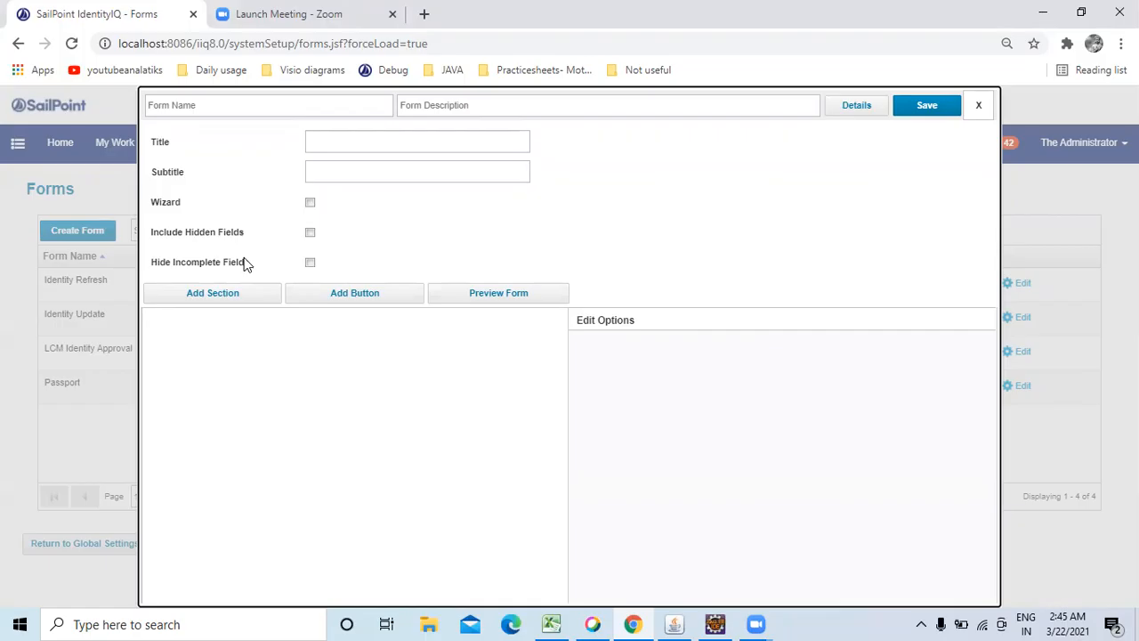
left_click(241, 105)
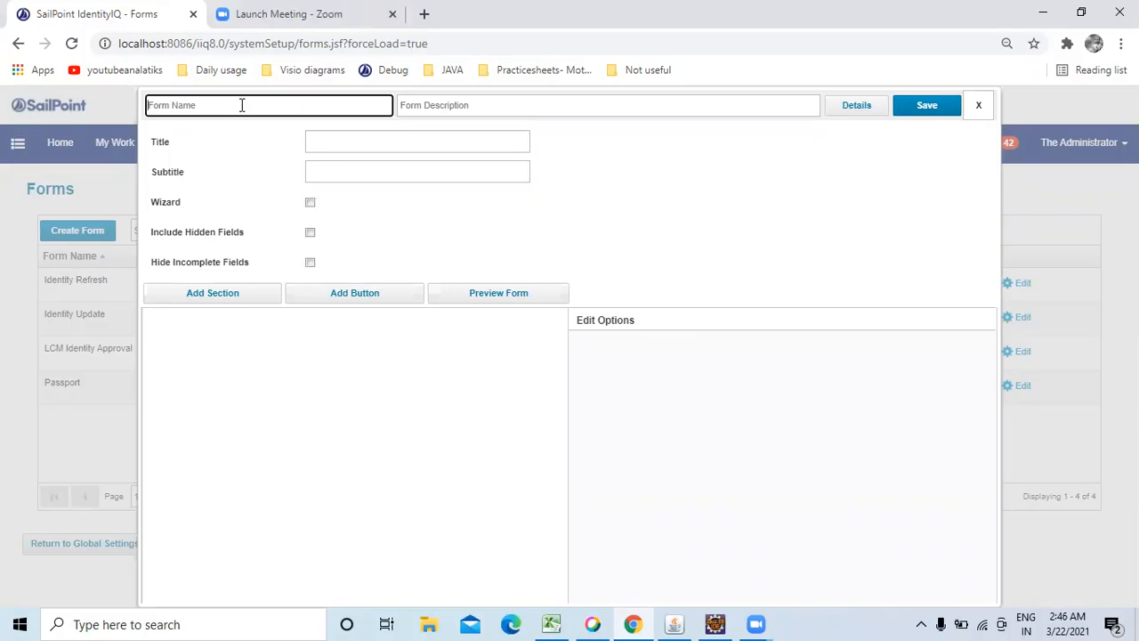
type("u")
key("BackSpace")
type("User Creation")
left_click(601, 164)
left_click(526, 106)
left_click_drag(222, 104, 66, 107)
left_click(859, 108)
left_click(858, 107)
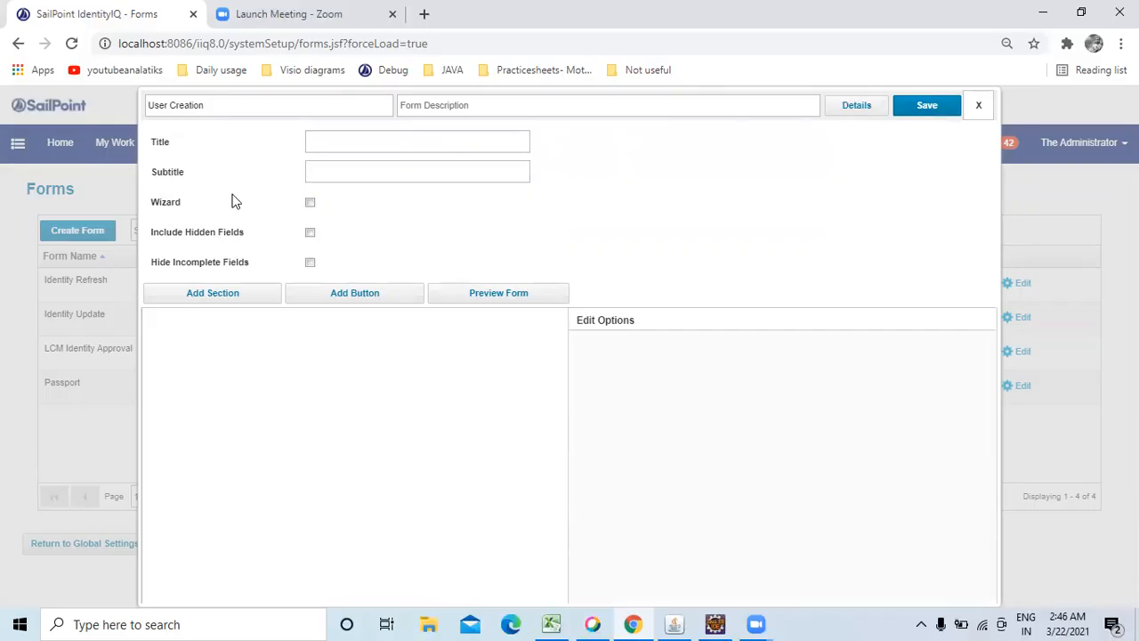
left_click(428, 229)
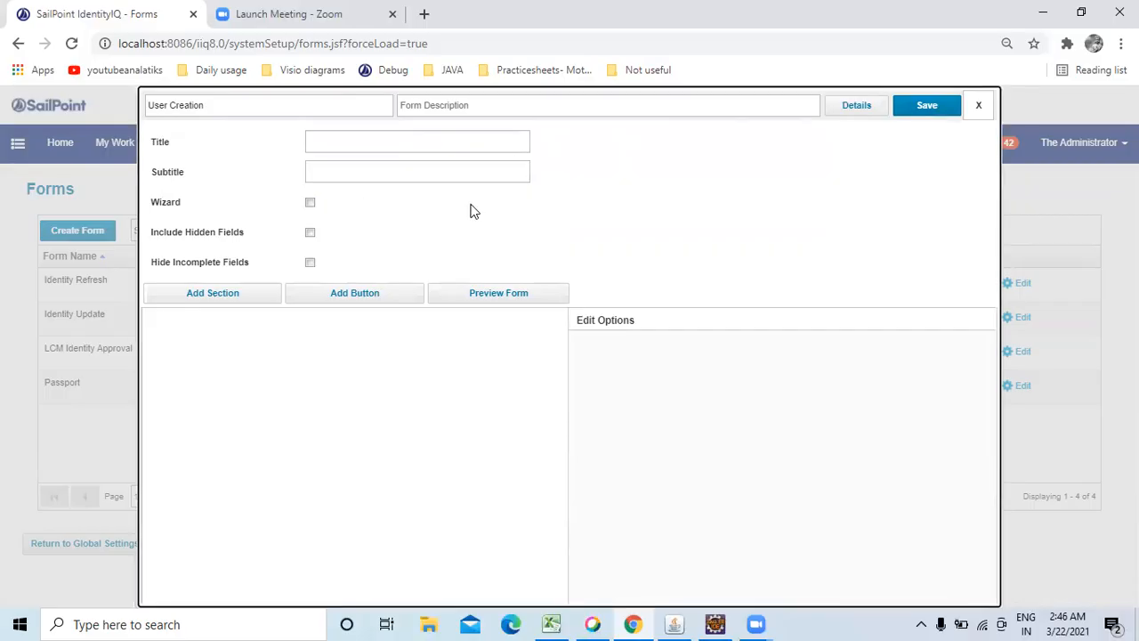
left_click(869, 113)
left_click(869, 113)
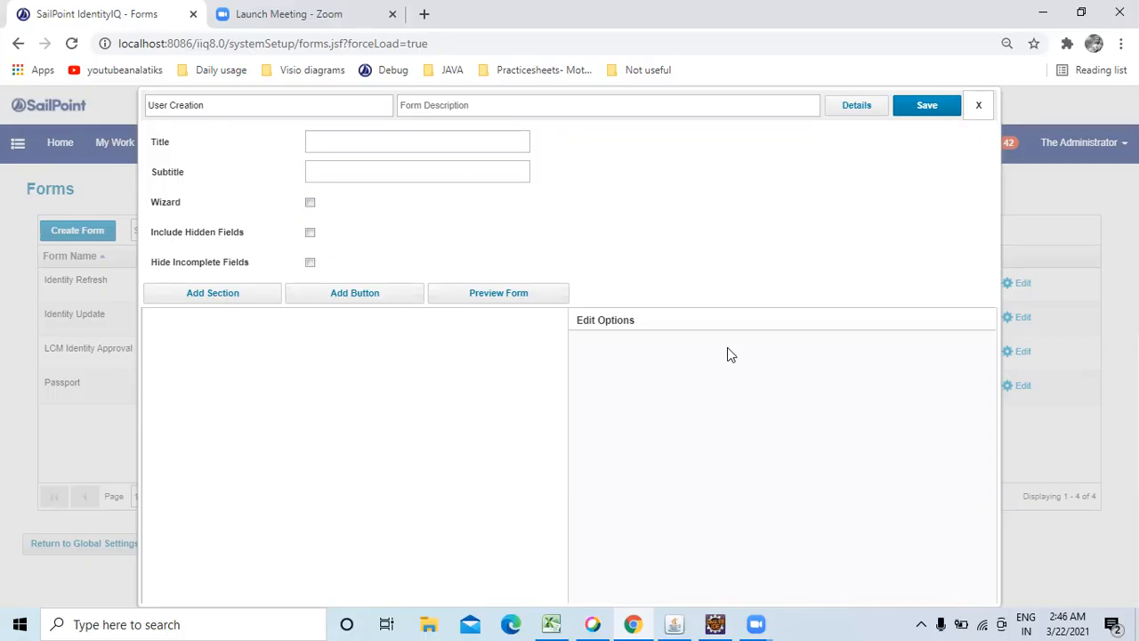
Preview the empty form and return to editing it
left_click(478, 300)
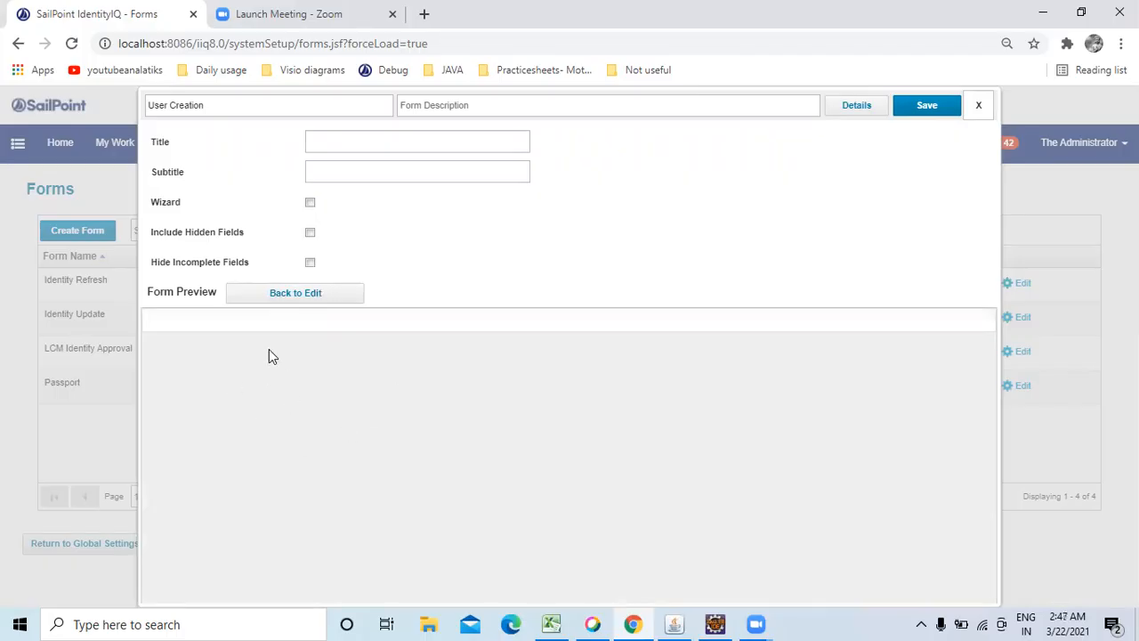
left_click(294, 294)
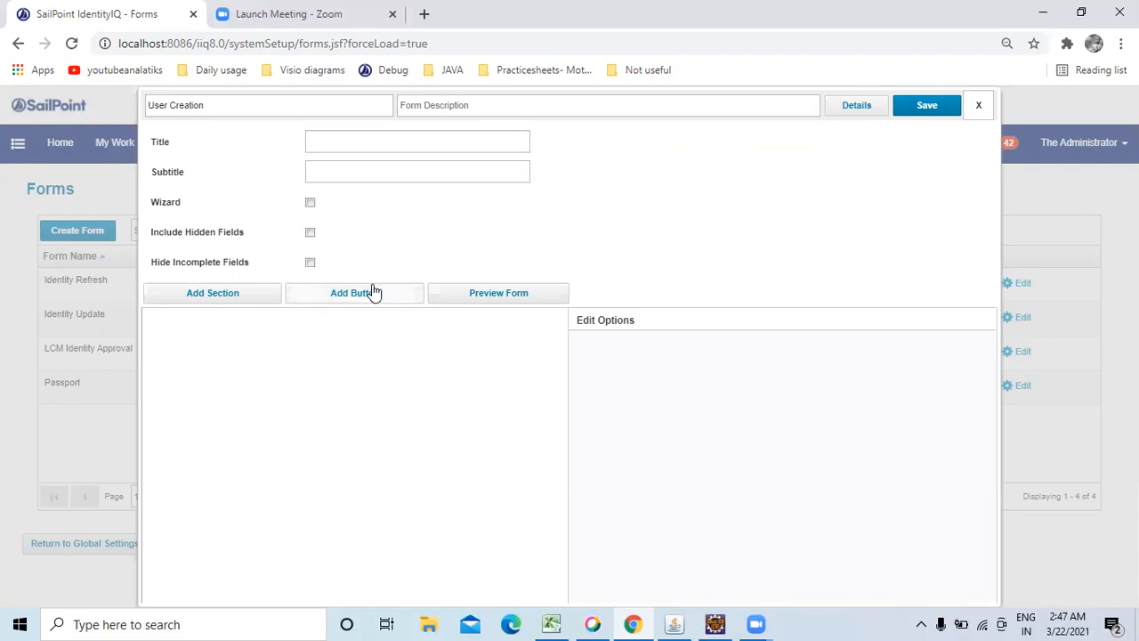
Set the form's title to "User Creation Form" and its subtitle to "To Data for user creation"
left_click(329, 142)
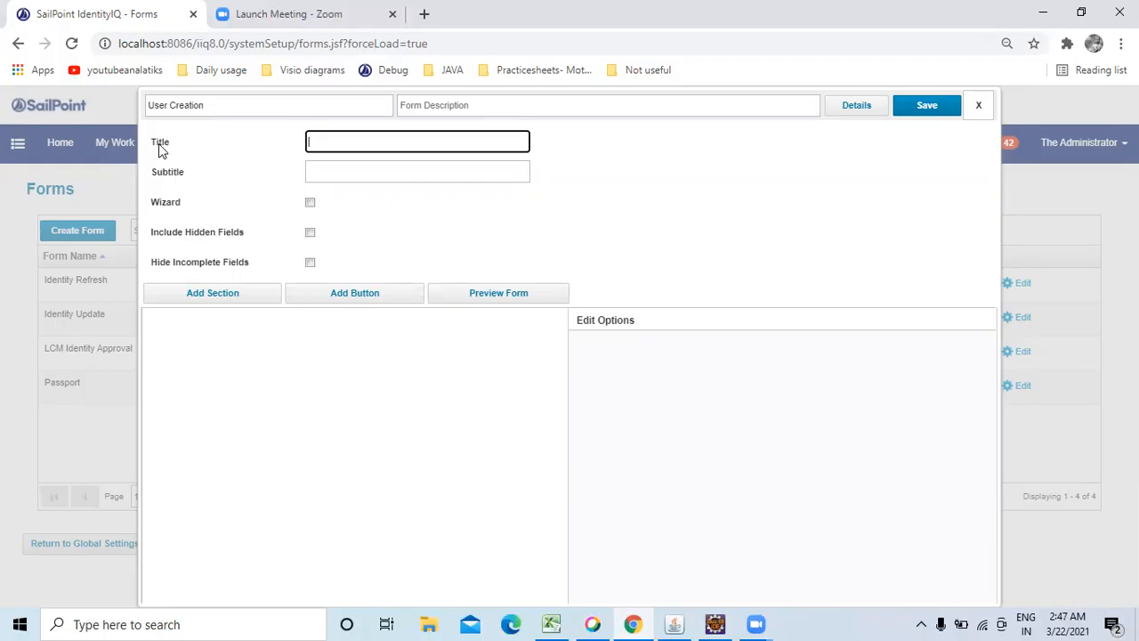
type("User Creation Form")
left_click_drag(399, 150, 278, 147)
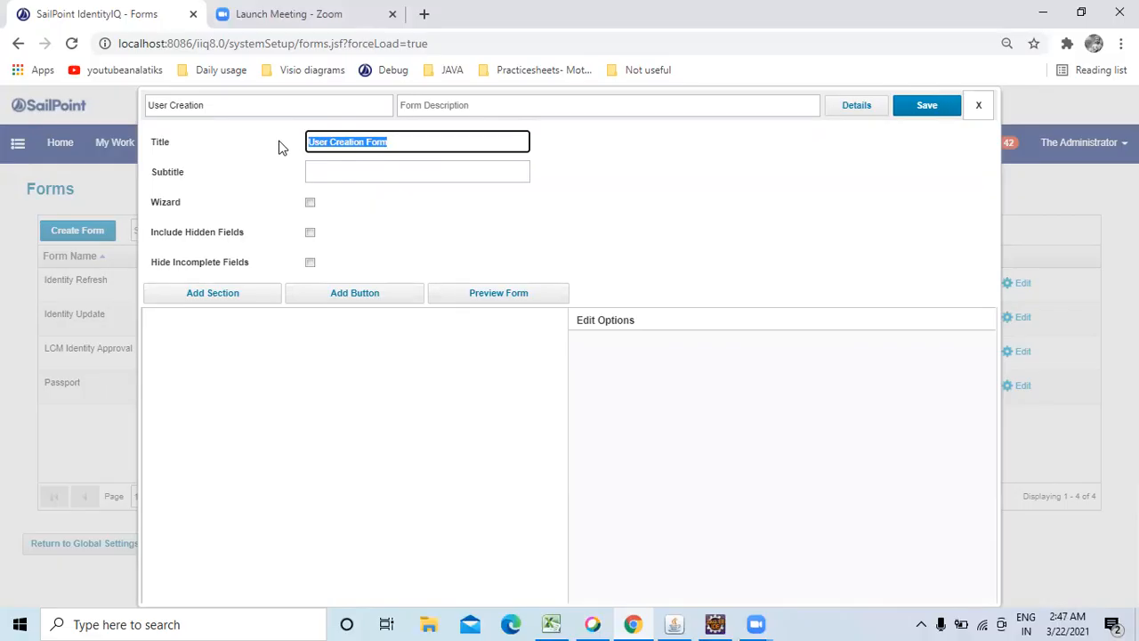
left_click(342, 171)
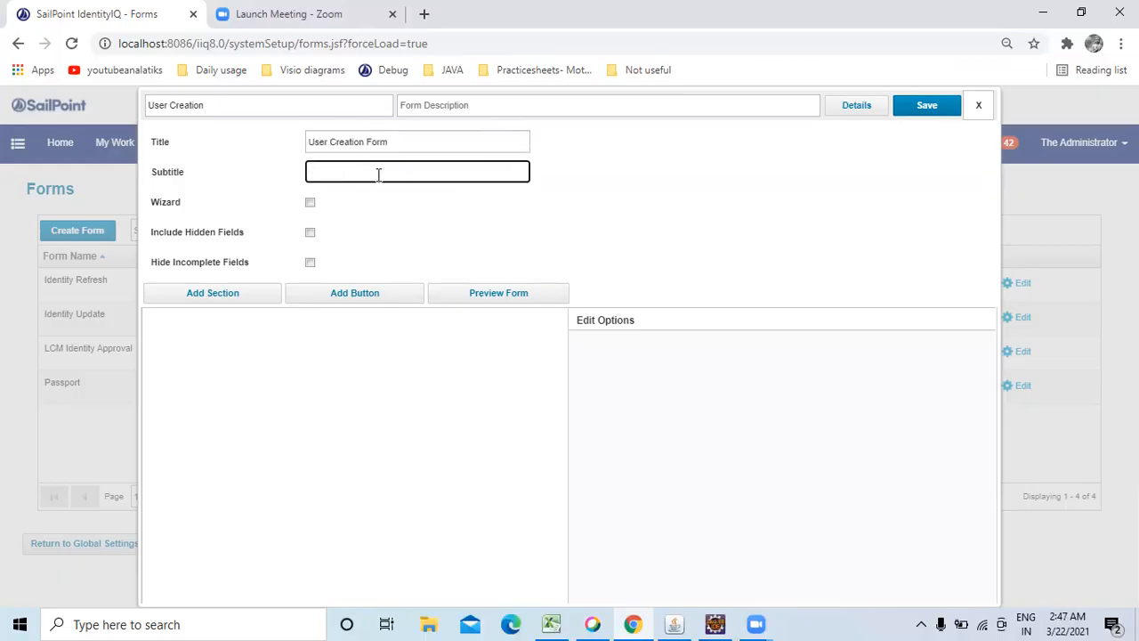
type("To Data ")
type("in")
type("ation")
Preview the form to check how its title and subtitle are displayed
left_click(476, 296)
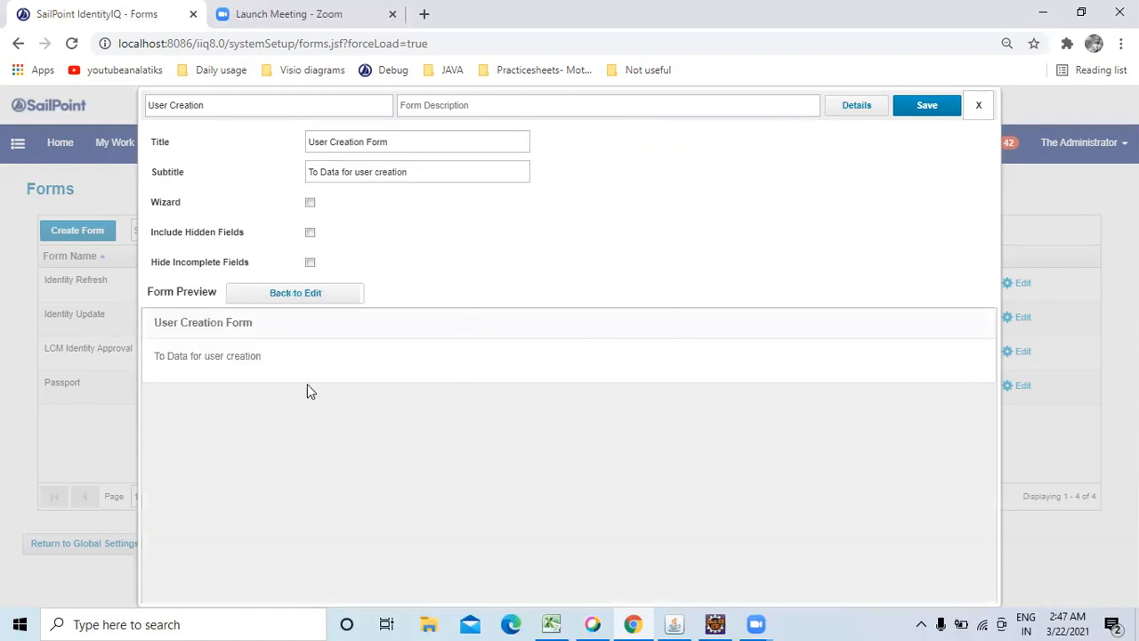
triple_click(174, 329)
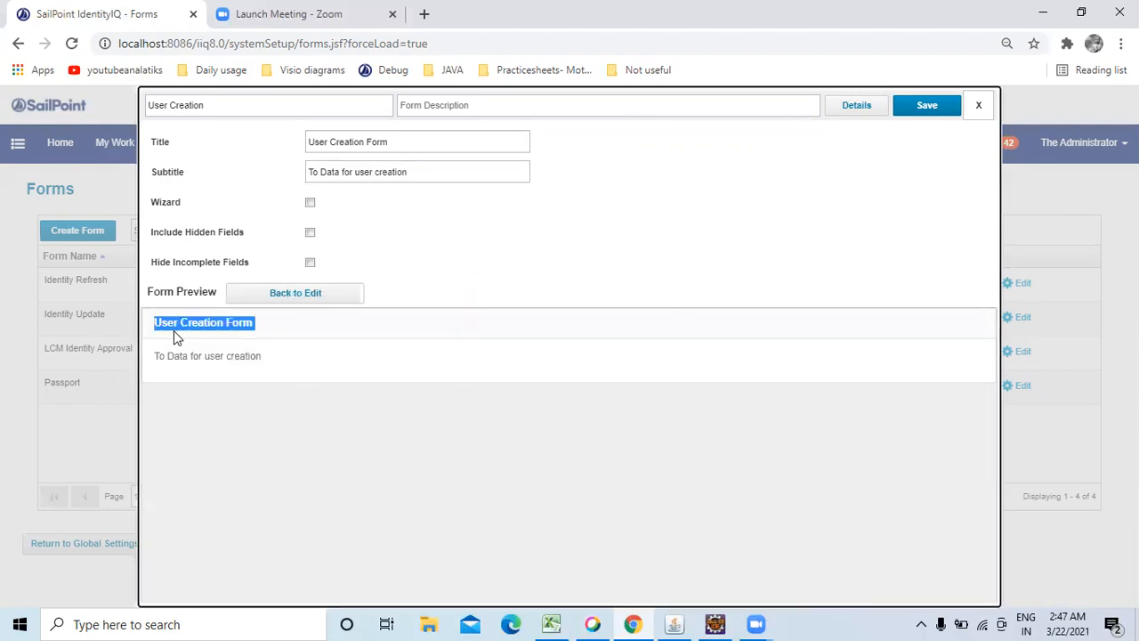
double_click(178, 356)
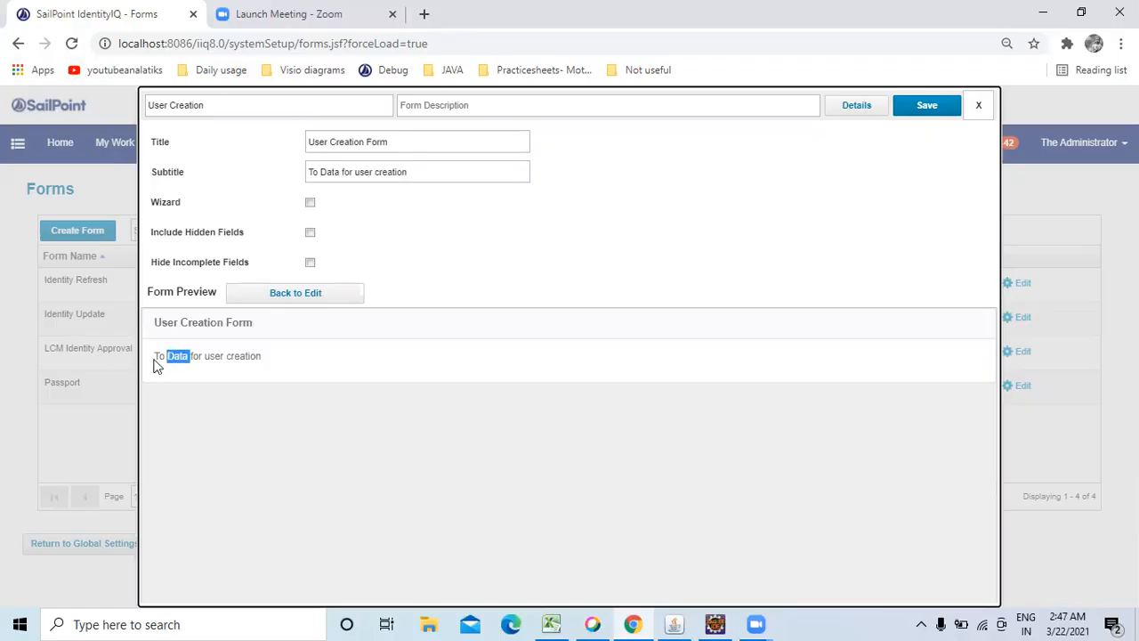
Change the form's subtitle to "To enter dat for user creation" and return to editing the form
left_click(320, 172)
type("enter")
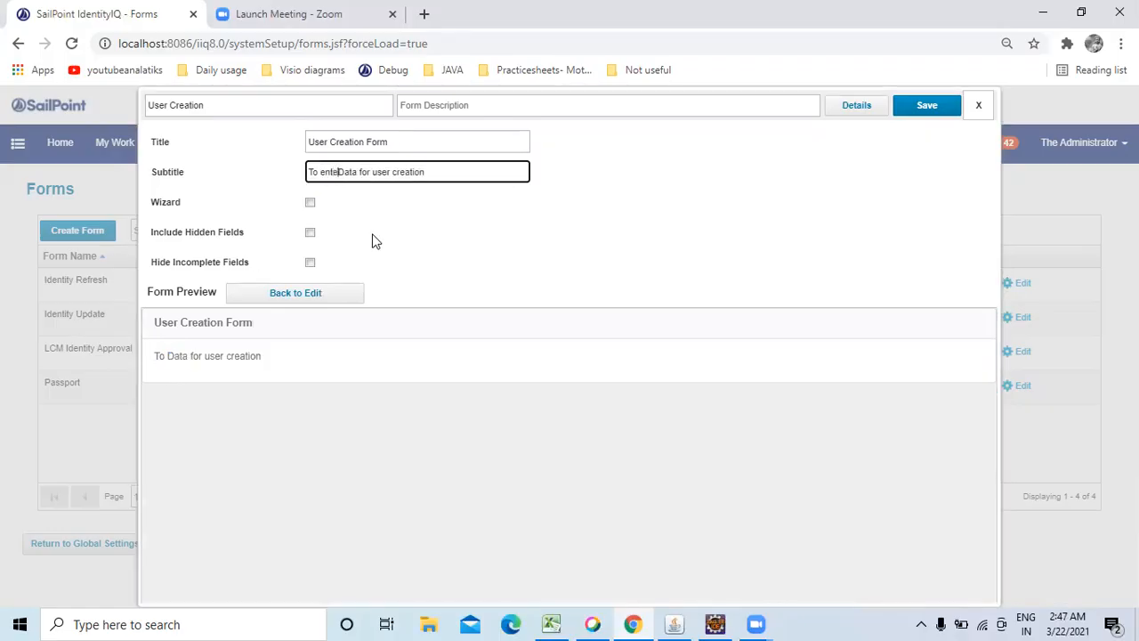
double_click(354, 171)
key("BackSpace")
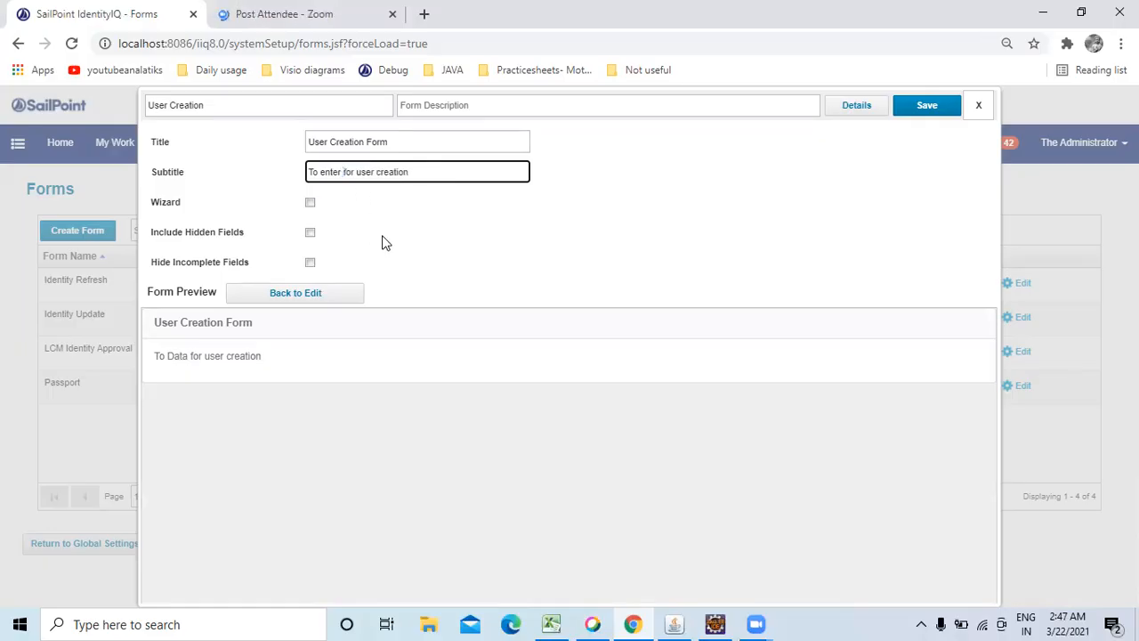
type("dat")
left_click(295, 293)
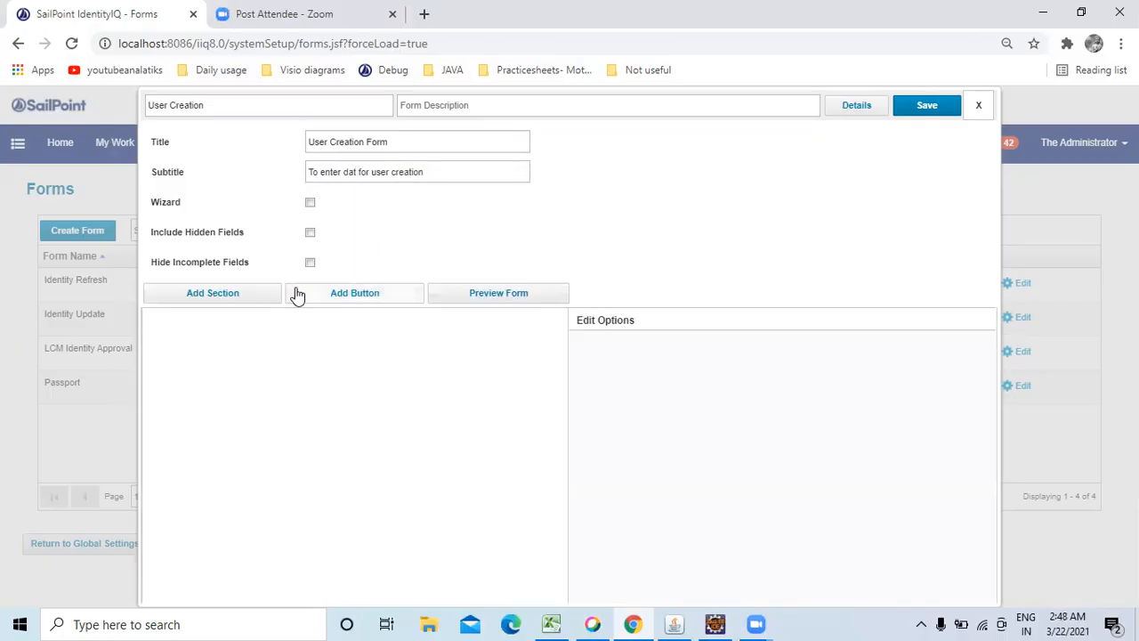
Preview the form with its revised subtitle and add a new section to the form
left_click(512, 299)
left_click_drag(178, 357, 477, 365)
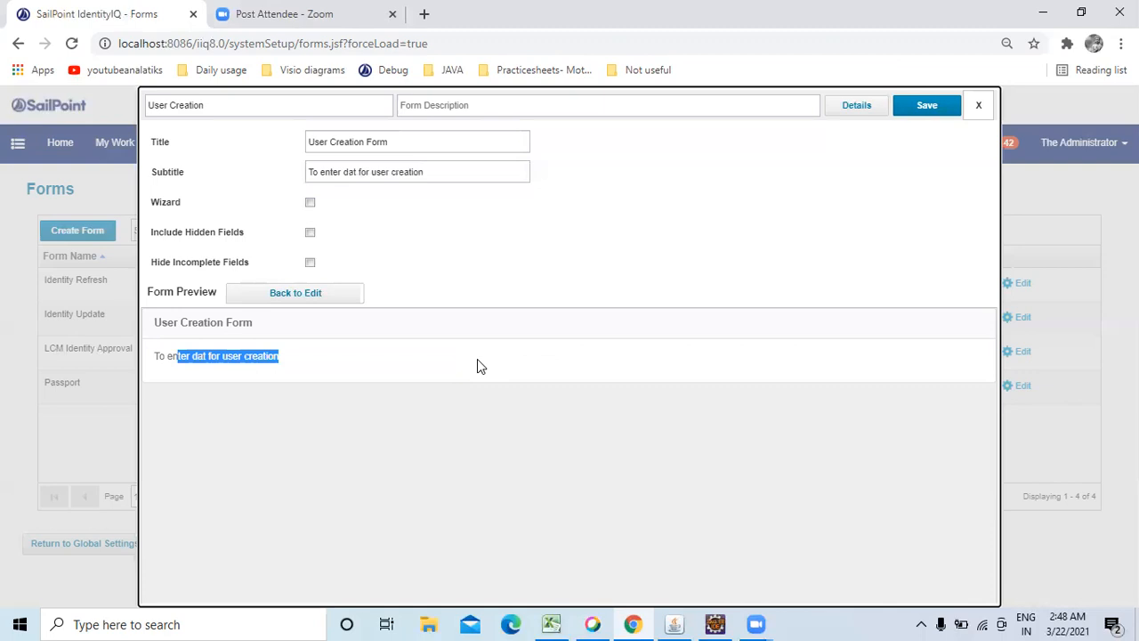
left_click(294, 298)
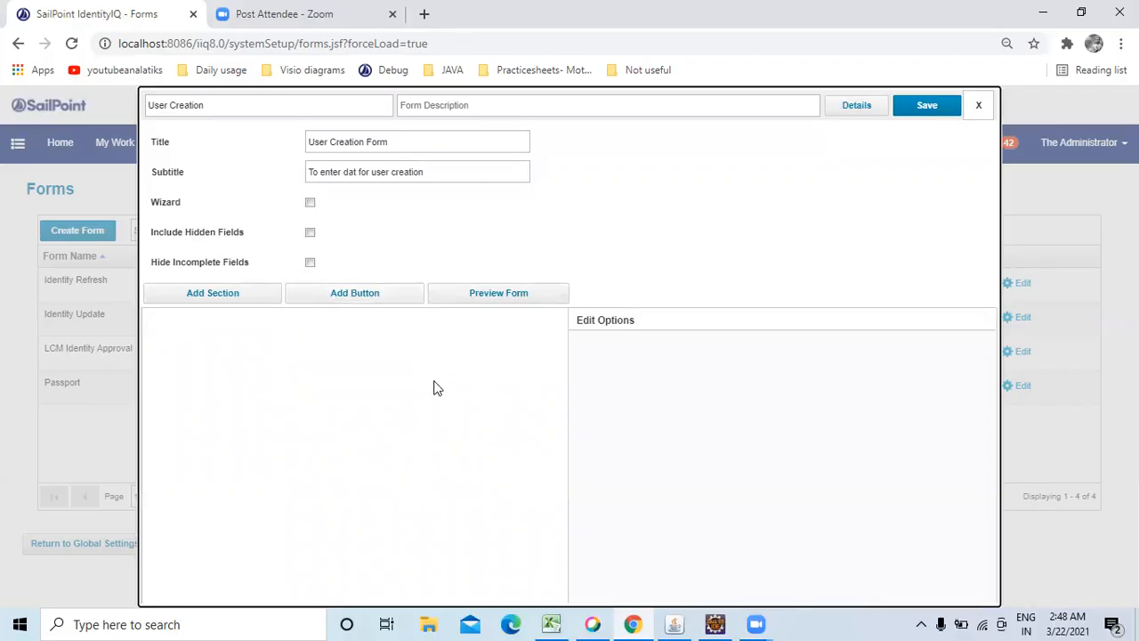
left_click(233, 298)
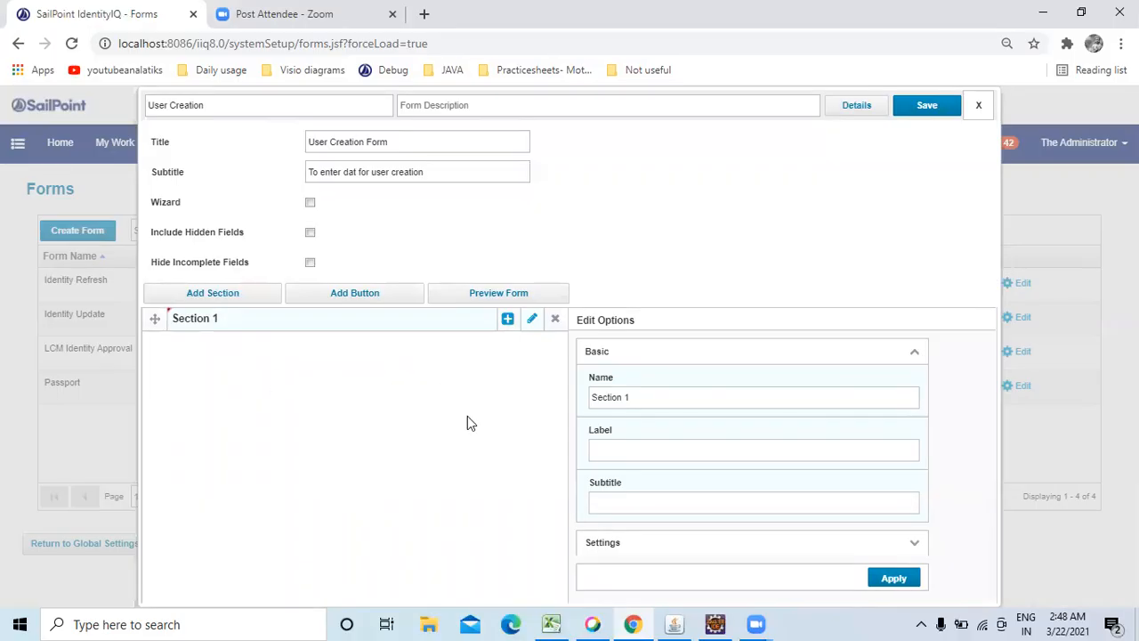
Switch to Paint with a blank canvas
left_click(79, 617)
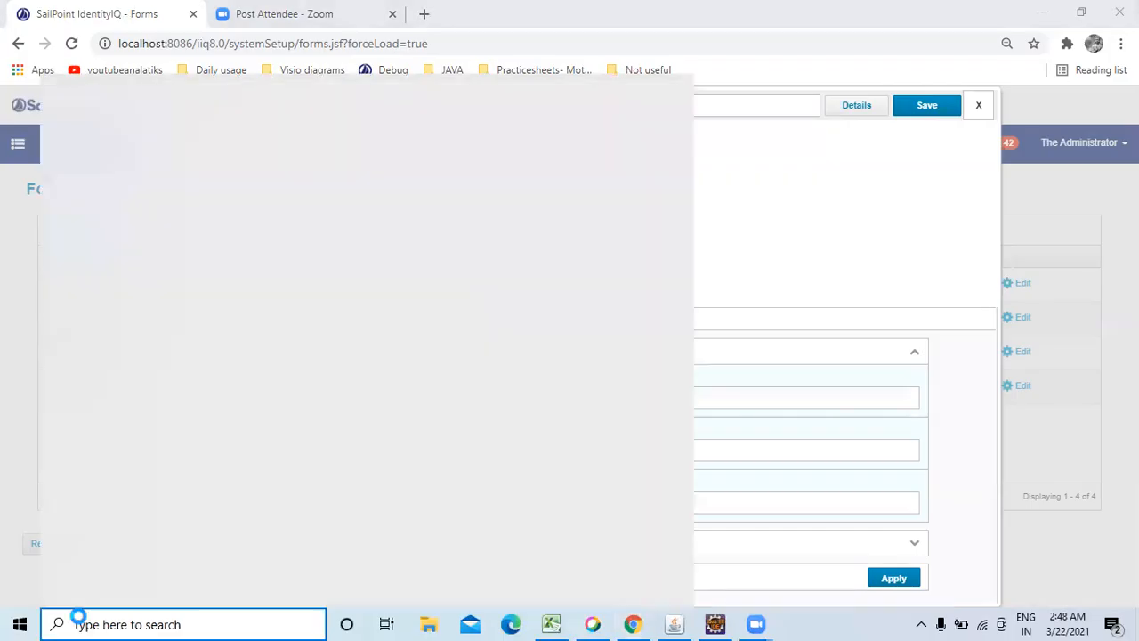
type("mspatin")
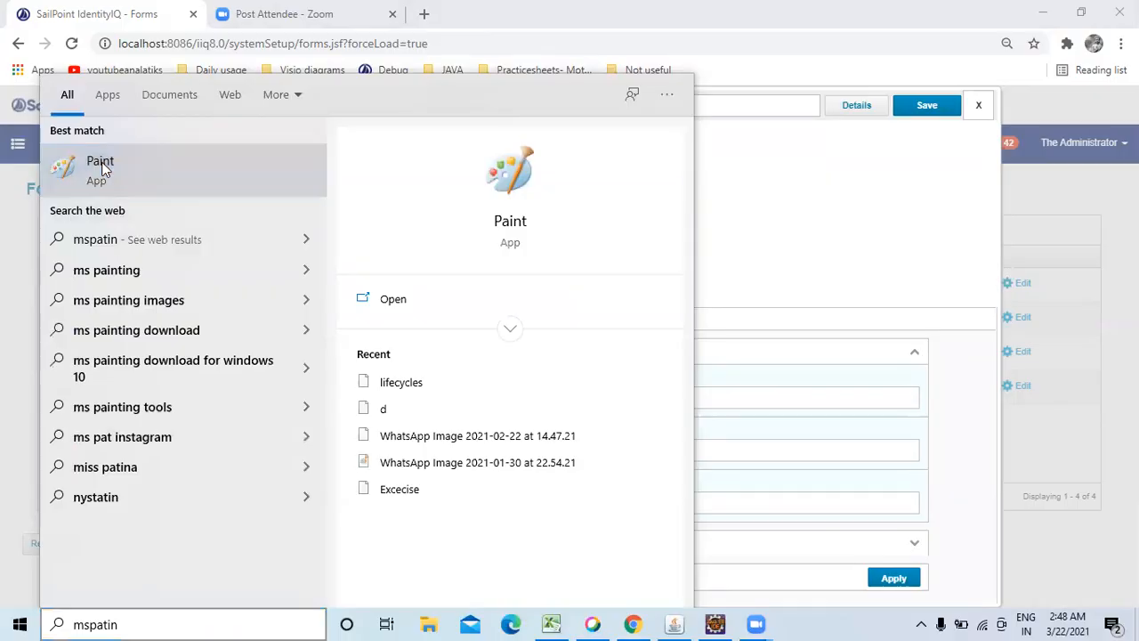
left_click(824, 306)
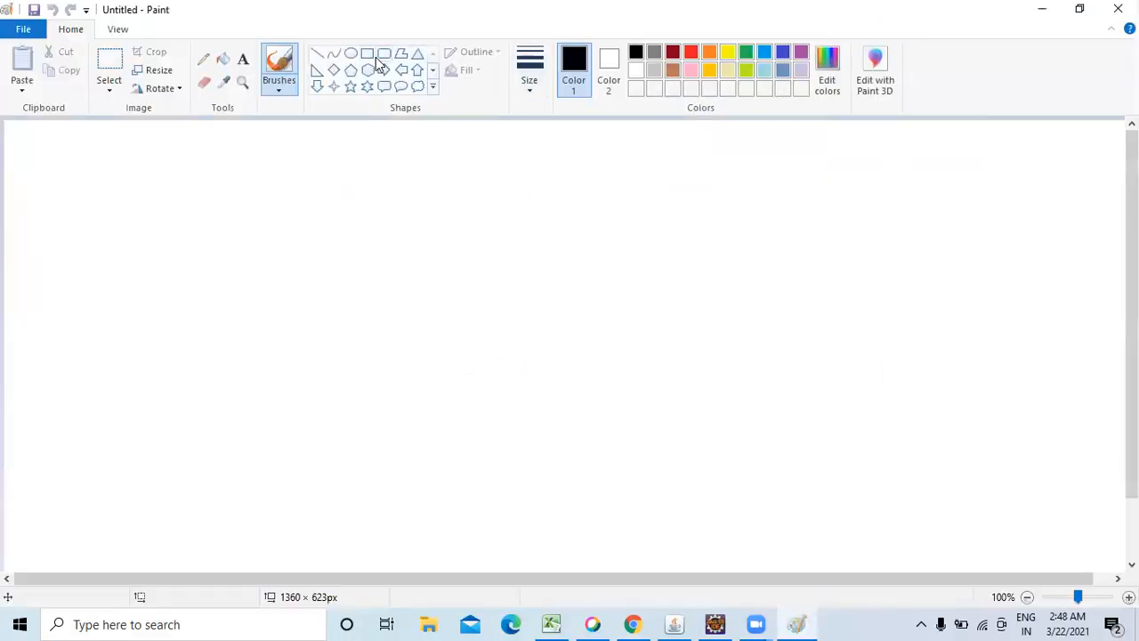
Draw a large rectangle of about 723 × 452 px on the canvas as the form's outline
left_click(368, 56)
left_click_drag(258, 143, 273, 180)
left_click_drag(286, 275, 862, 520)
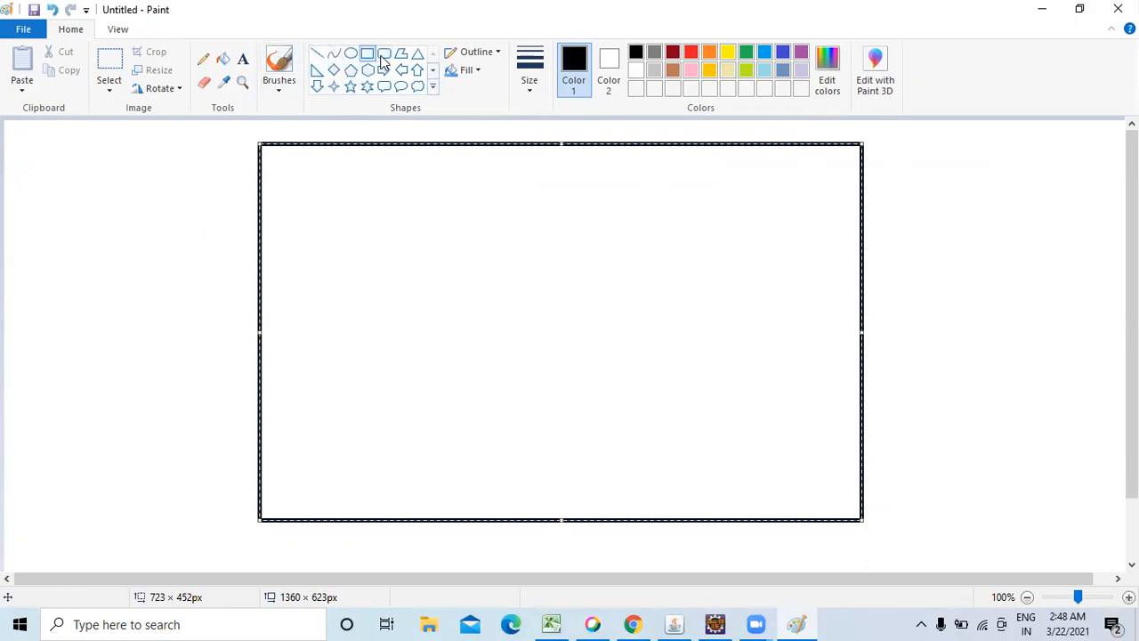
left_click(302, 147)
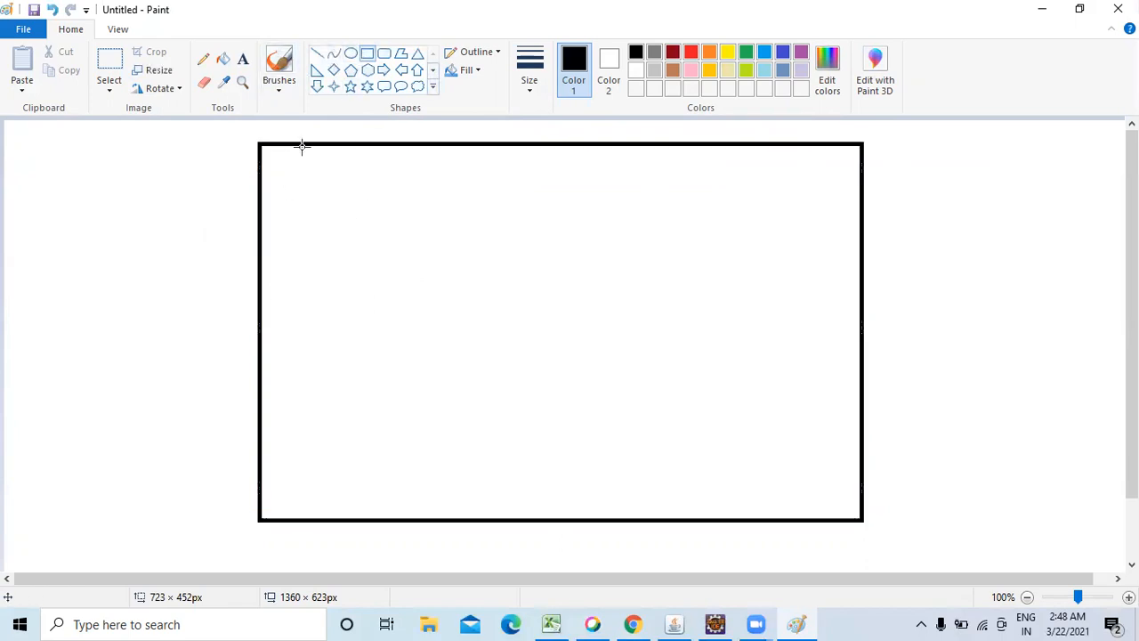
Draw three stacked section boxes inside the outline, the first about 709 × 153 px and the last about 678 × 68 px
left_click_drag(268, 152, 859, 279)
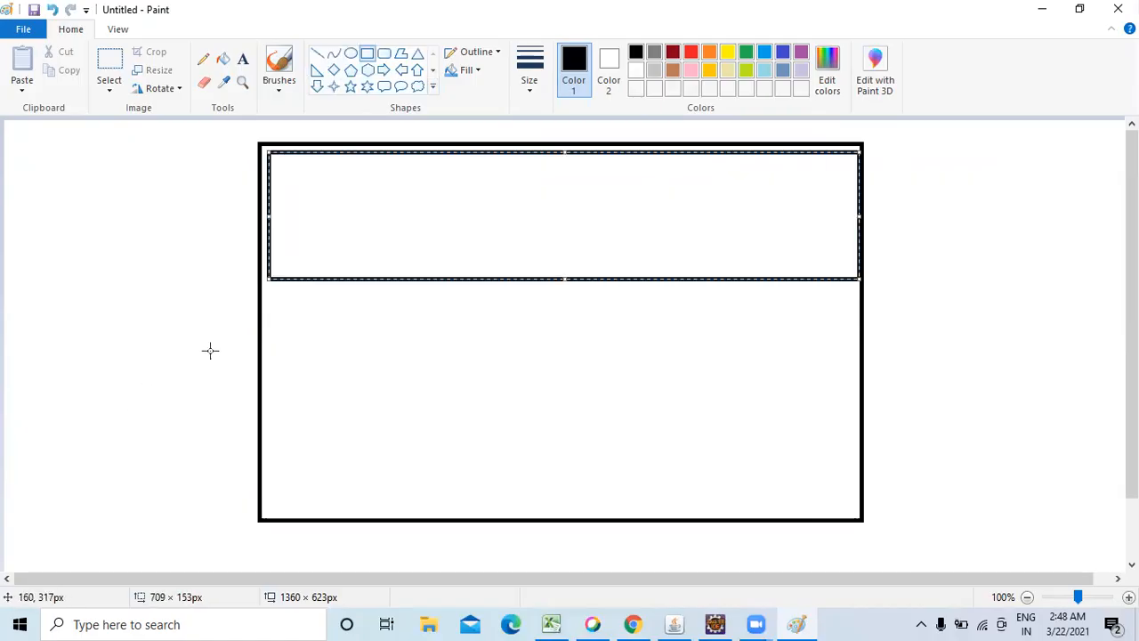
left_click_drag(275, 308, 862, 436)
left_click_drag(280, 449, 847, 507)
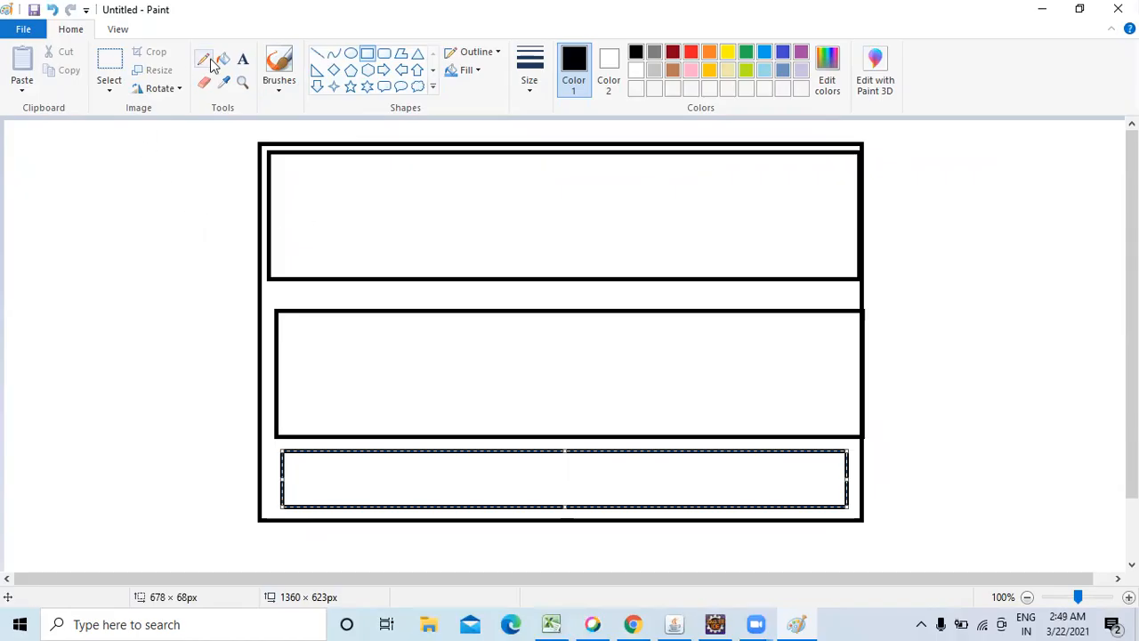
Add the text "section: attributes" at the upper-left inside the first section box
left_click(242, 59)
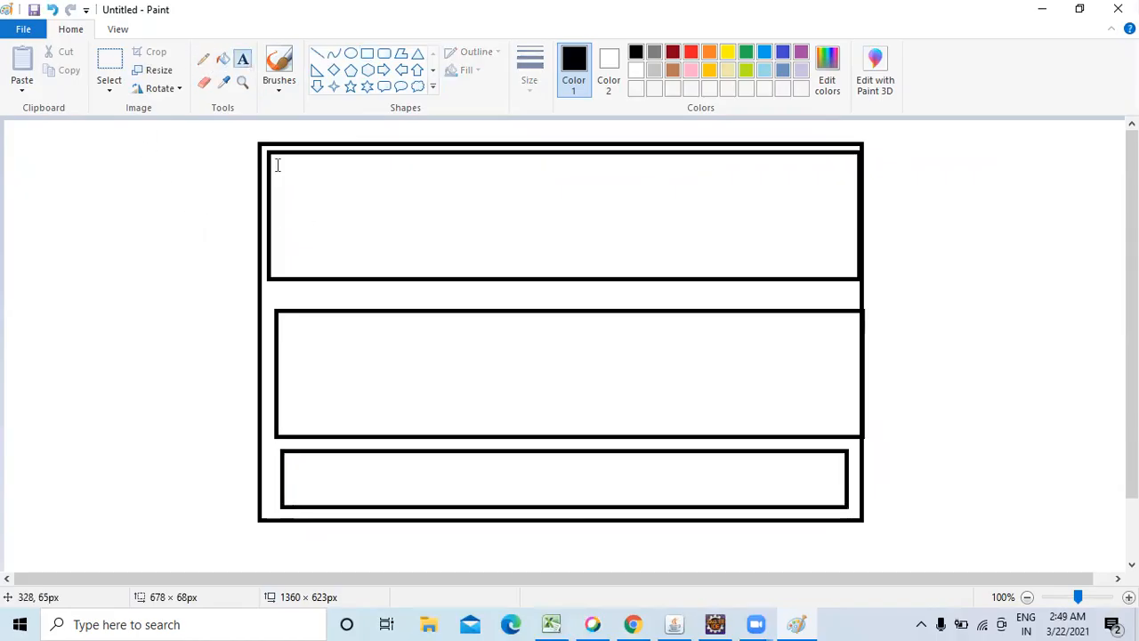
left_click(278, 160)
type("se")
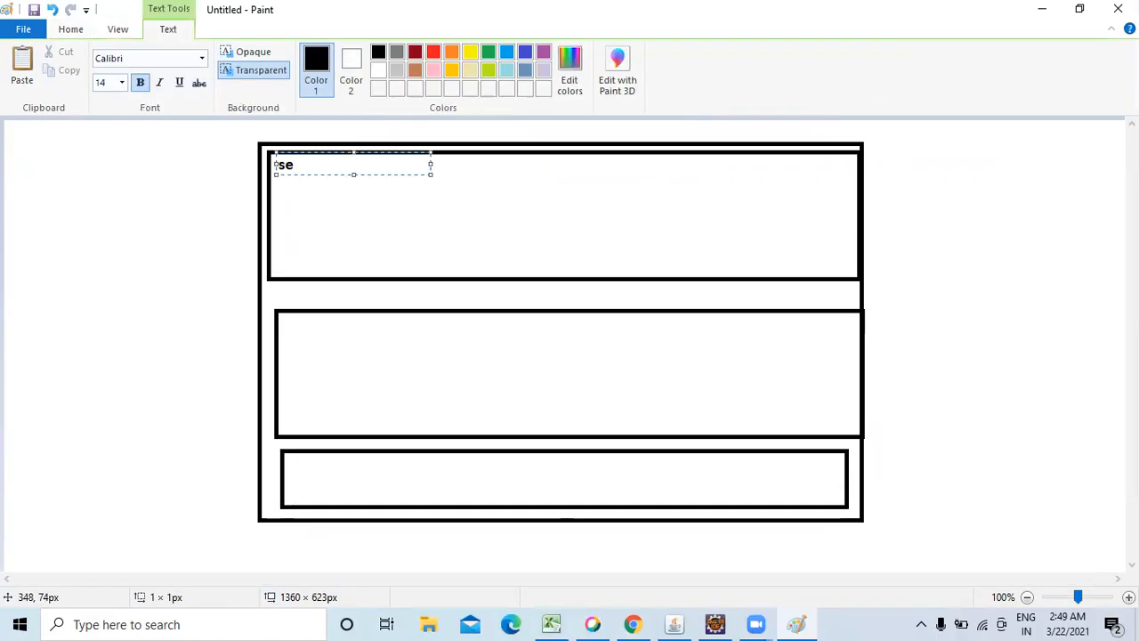
type("ct")
key("BackSpace")
type("ction: ")
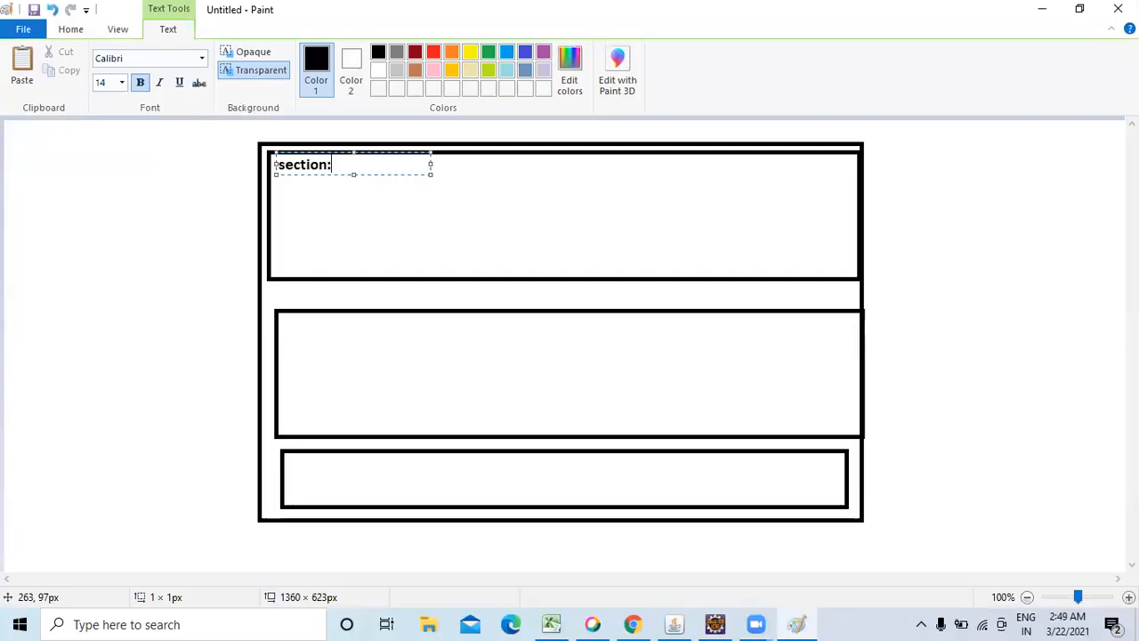
type("att")
type("ributes")
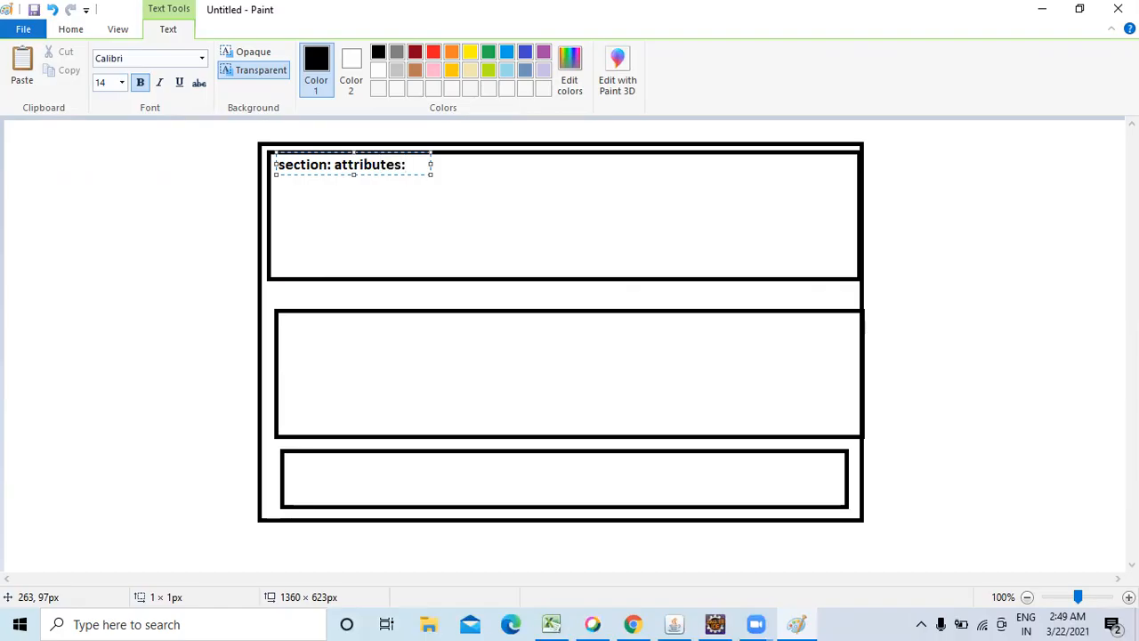
Add the text "Section 2" at the upper-left inside the second section box
left_click(285, 327)
left_click(286, 327)
type("Section :")
key("BackSpace")
type("2")
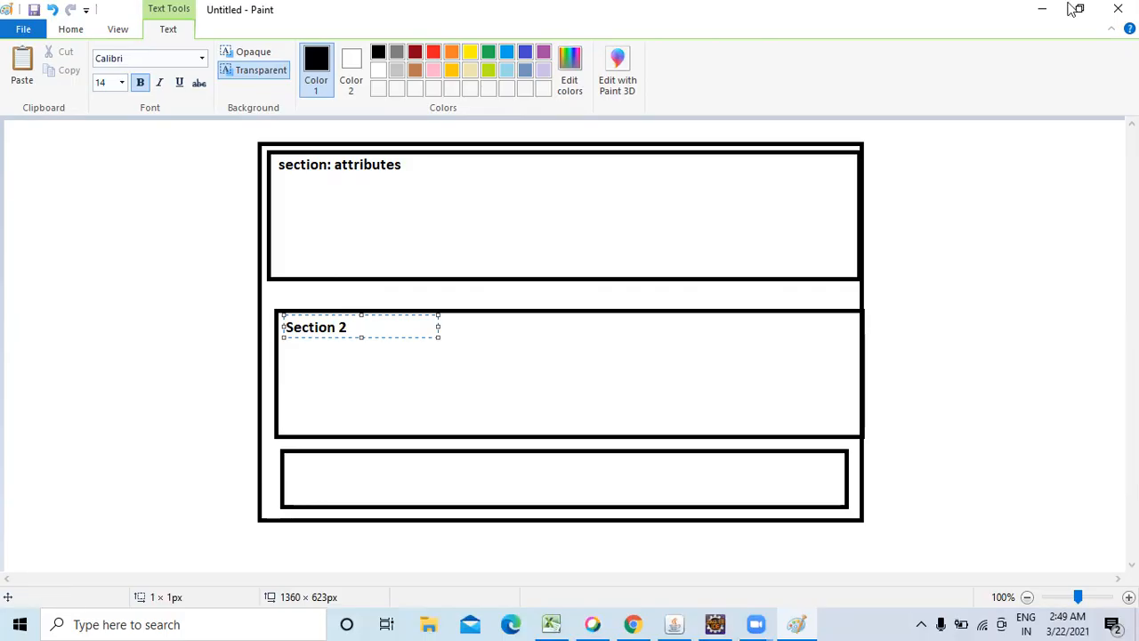
Switch back to the IdentityIQ form editor and set the section's name to MainPart
left_click(1038, 7)
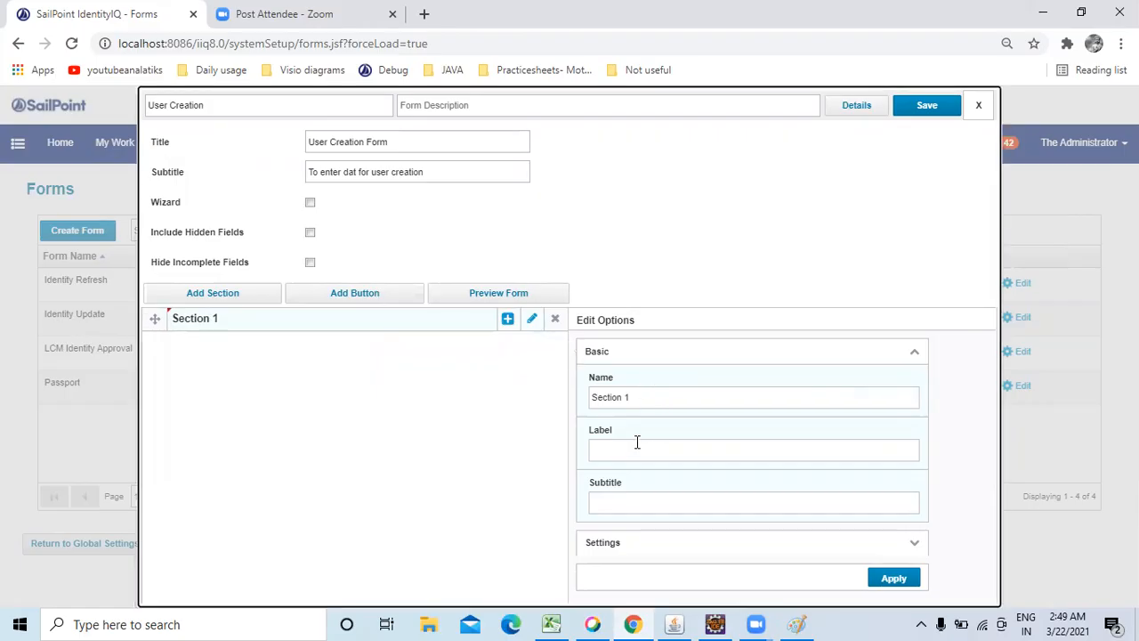
left_click_drag(631, 397, 522, 400)
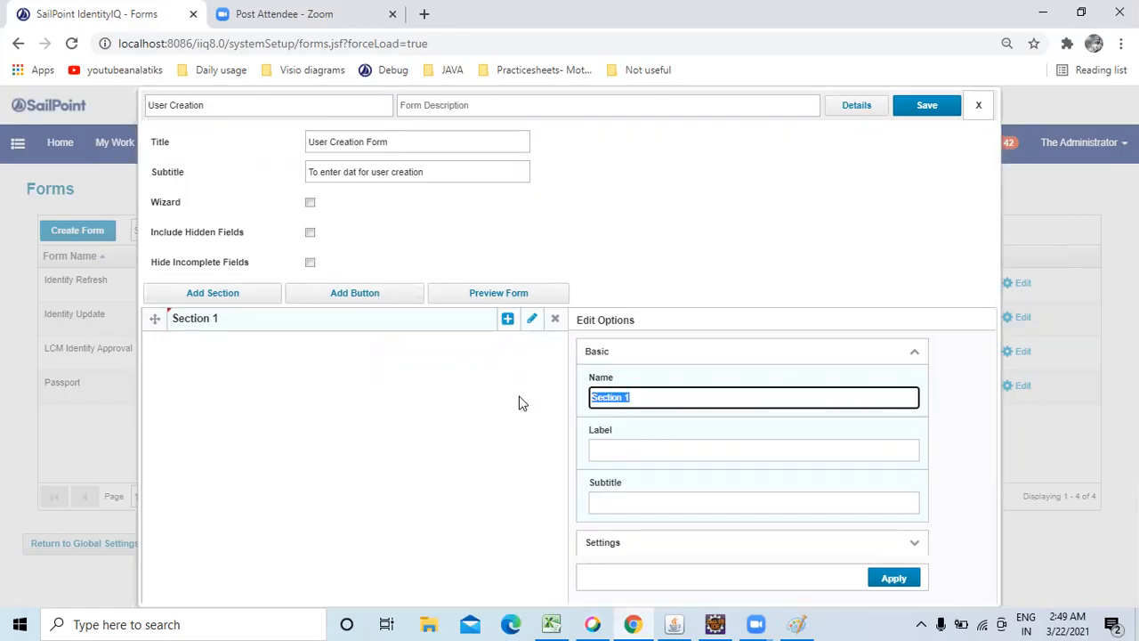
type("MainPart")
left_click(719, 504)
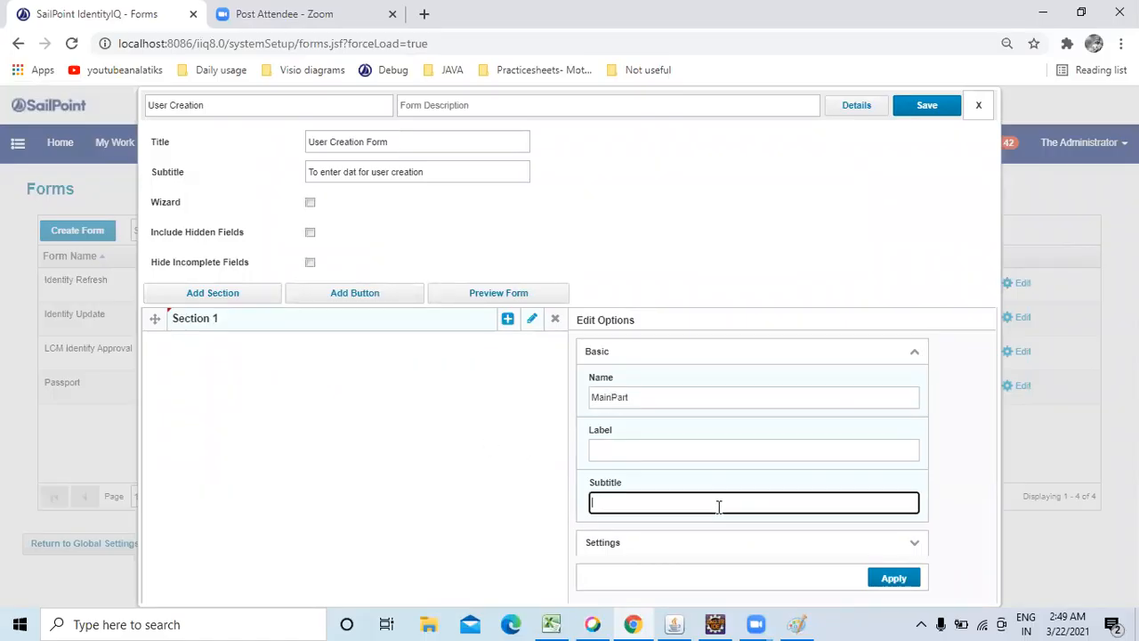
Expand the section's settings, check the choices for Hidden and keep it at False
left_click(909, 549)
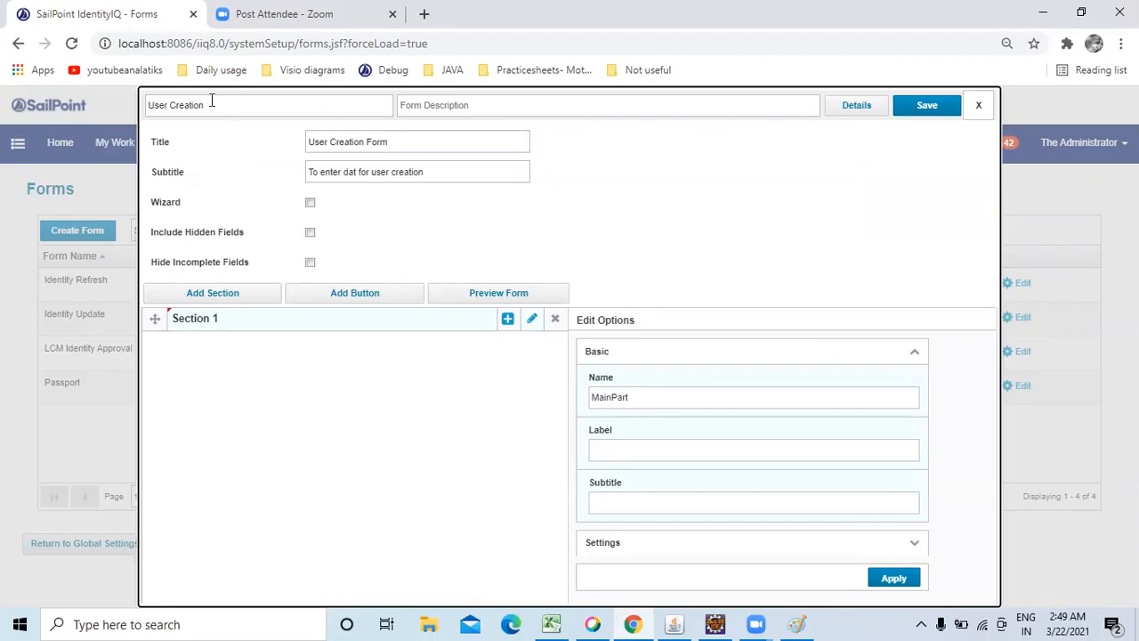
left_click(913, 545)
scroll(927, 525, "down", 2)
scroll(744, 471, "up", 1)
scroll(744, 470, "down", 1)
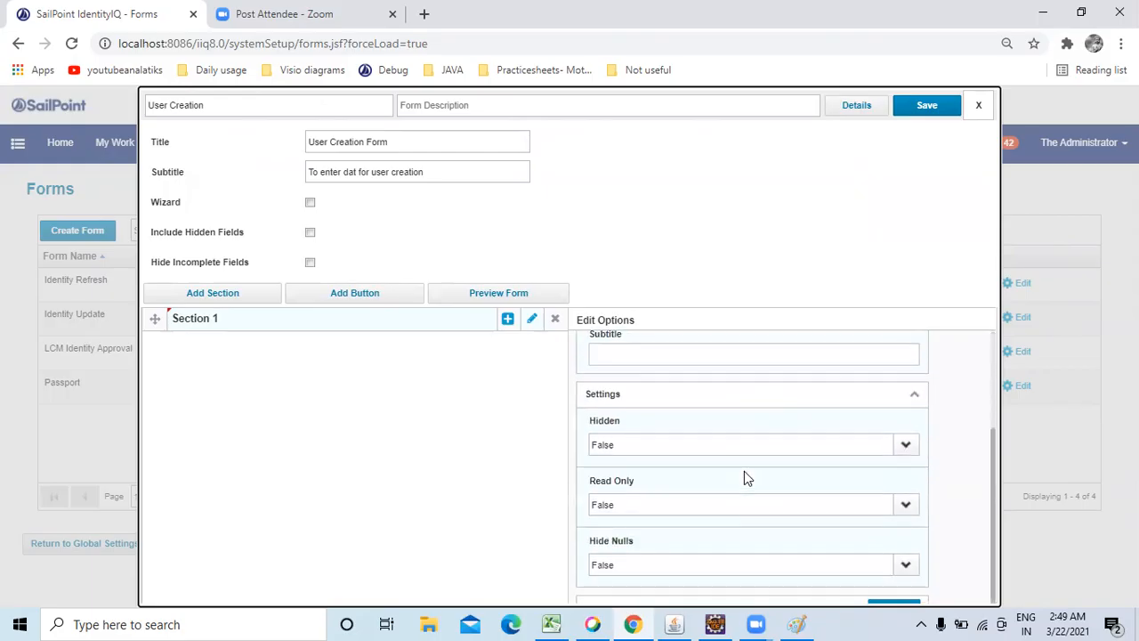
left_click(903, 445)
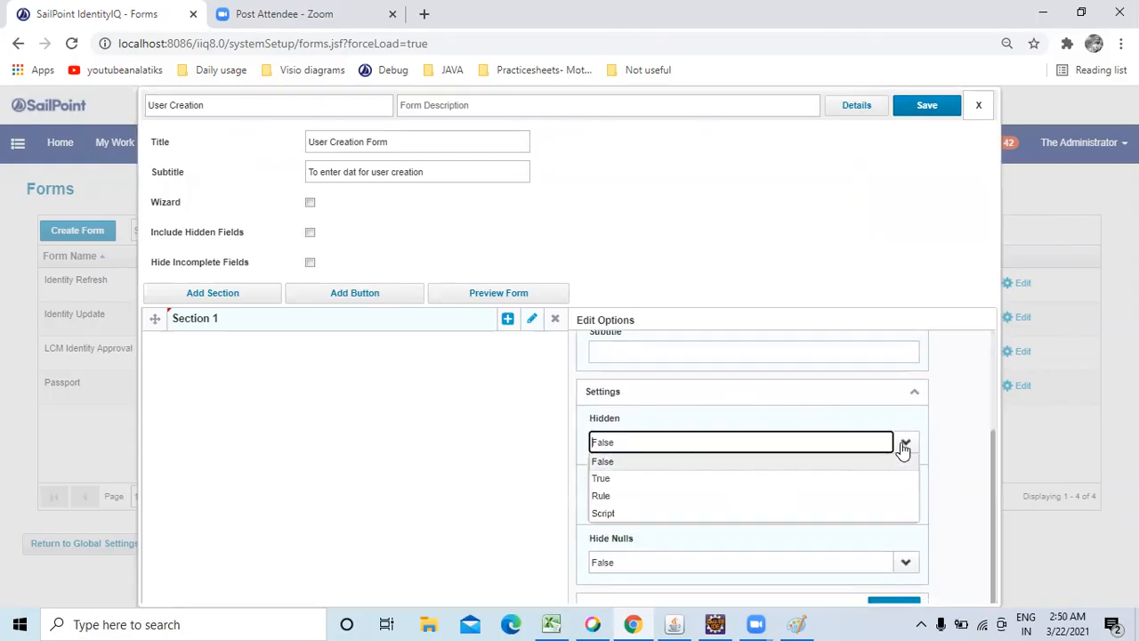
left_click(614, 463)
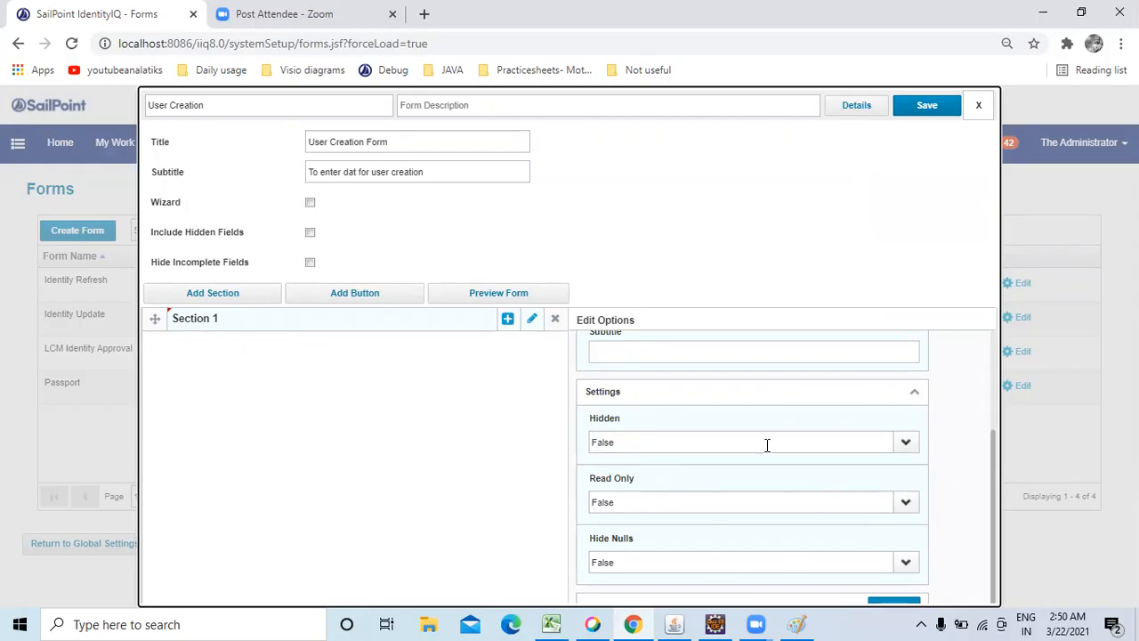
scroll(910, 499, "up", 2)
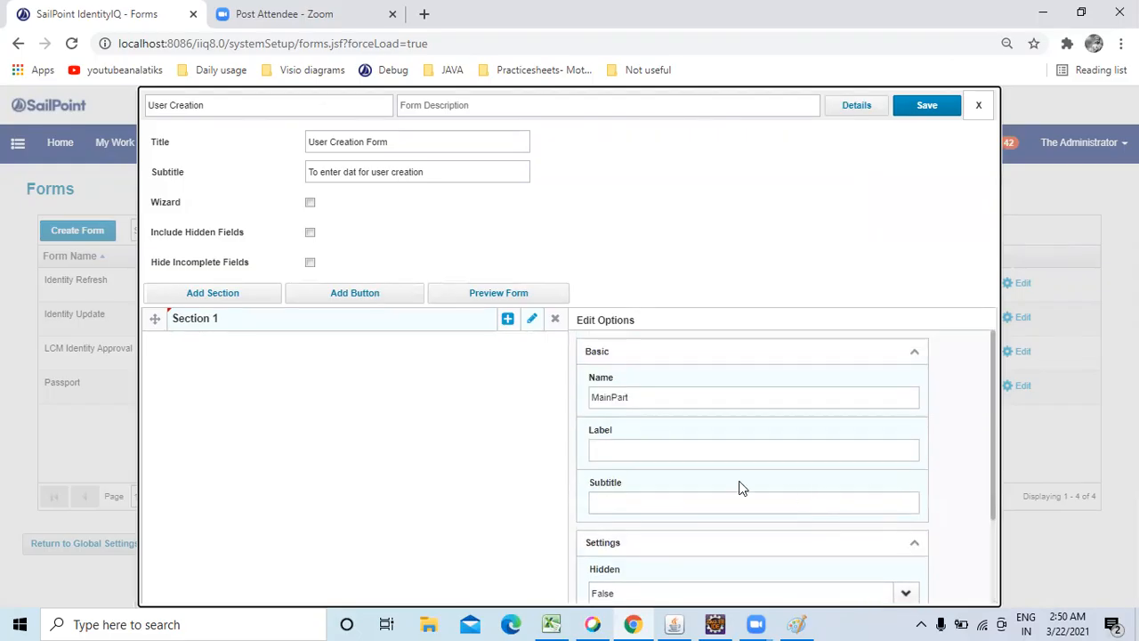
Preview the form to check how the section appears, and return to editing
left_click(612, 448)
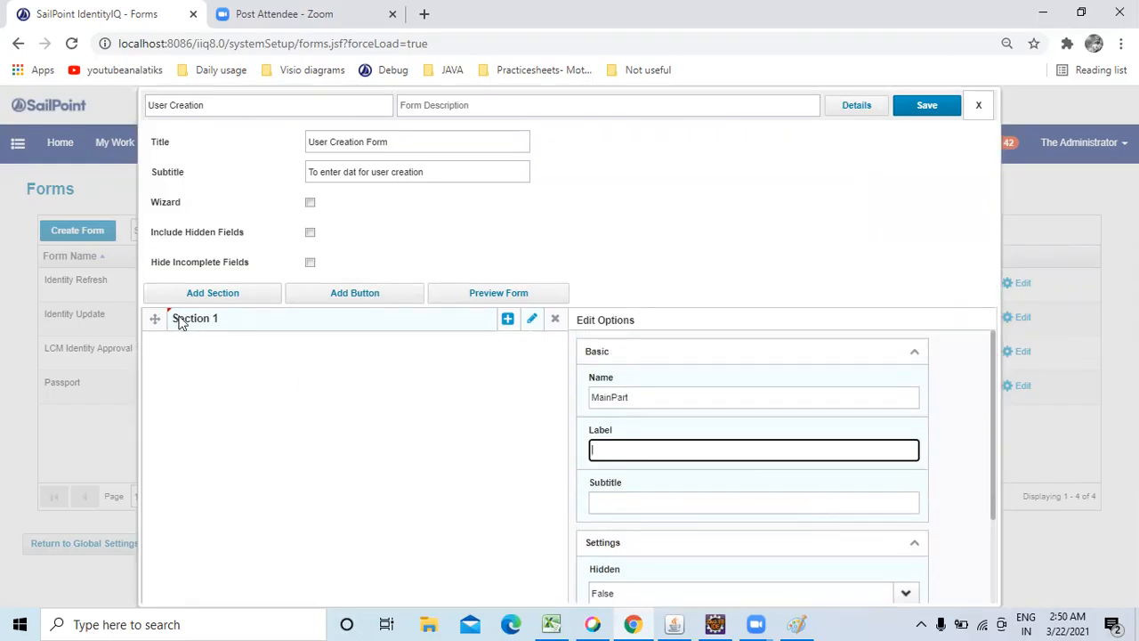
scroll(786, 470, "down", 1)
scroll(787, 470, "down", 1)
left_click(486, 295)
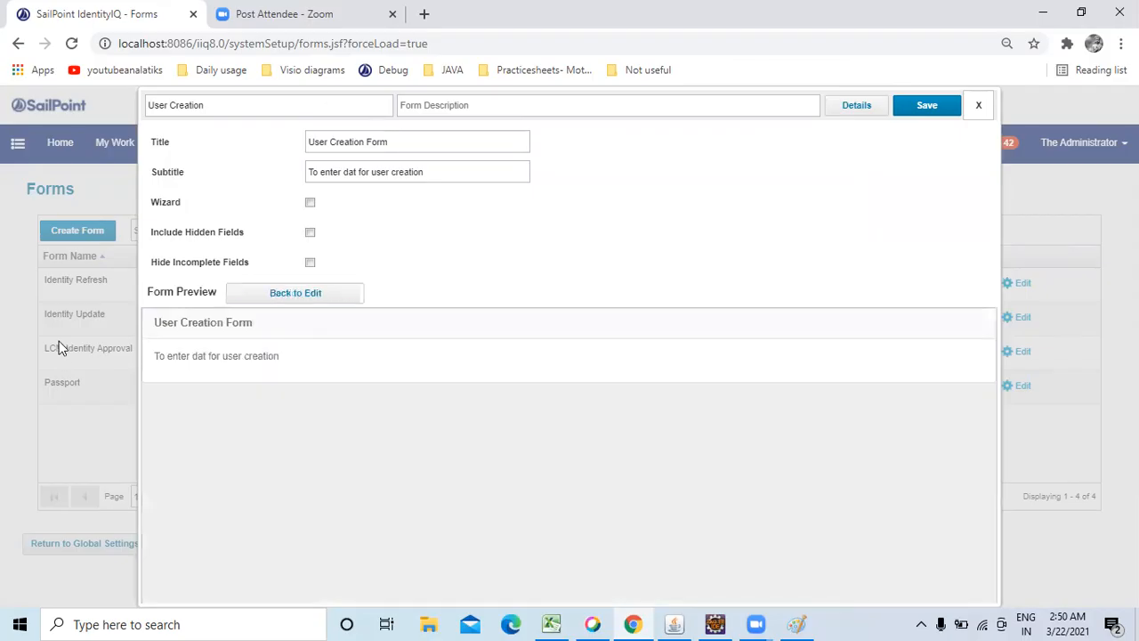
left_click_drag(157, 387, 472, 405)
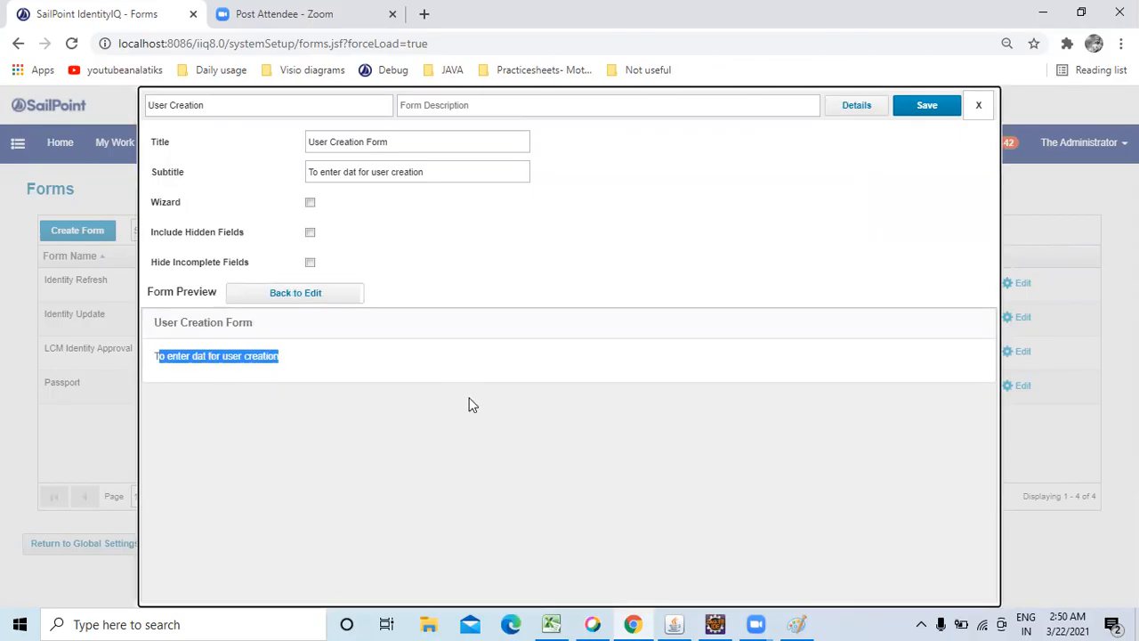
left_click(267, 297)
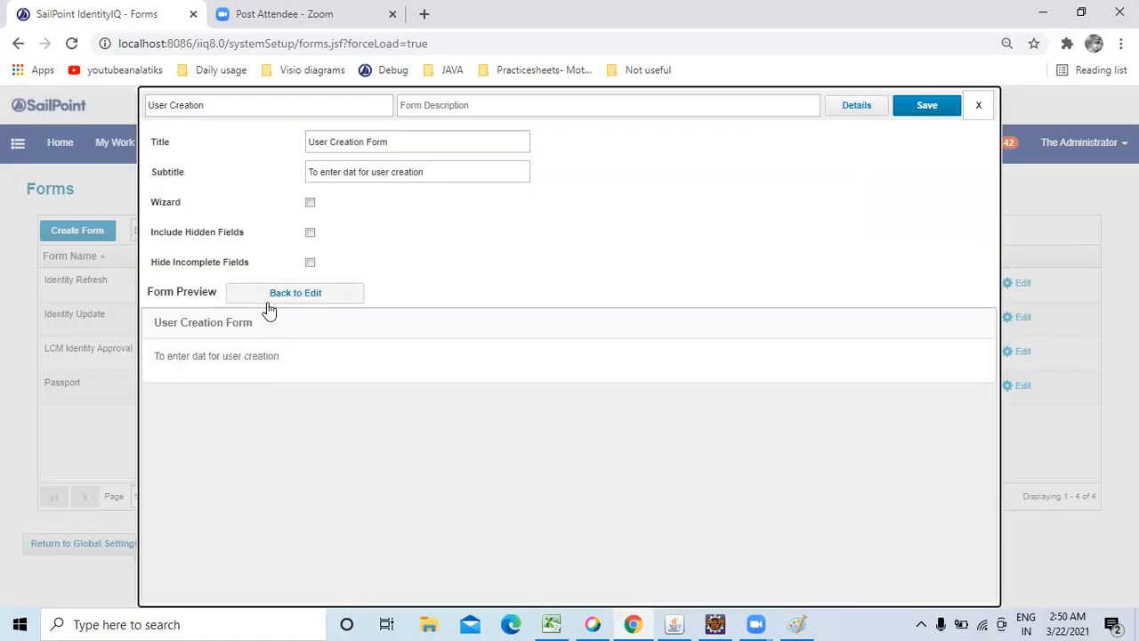
Set the section's label to "Enter User Details", preview the form and return to editing
scroll(658, 449, "up", 1)
scroll(652, 447, "up", 2)
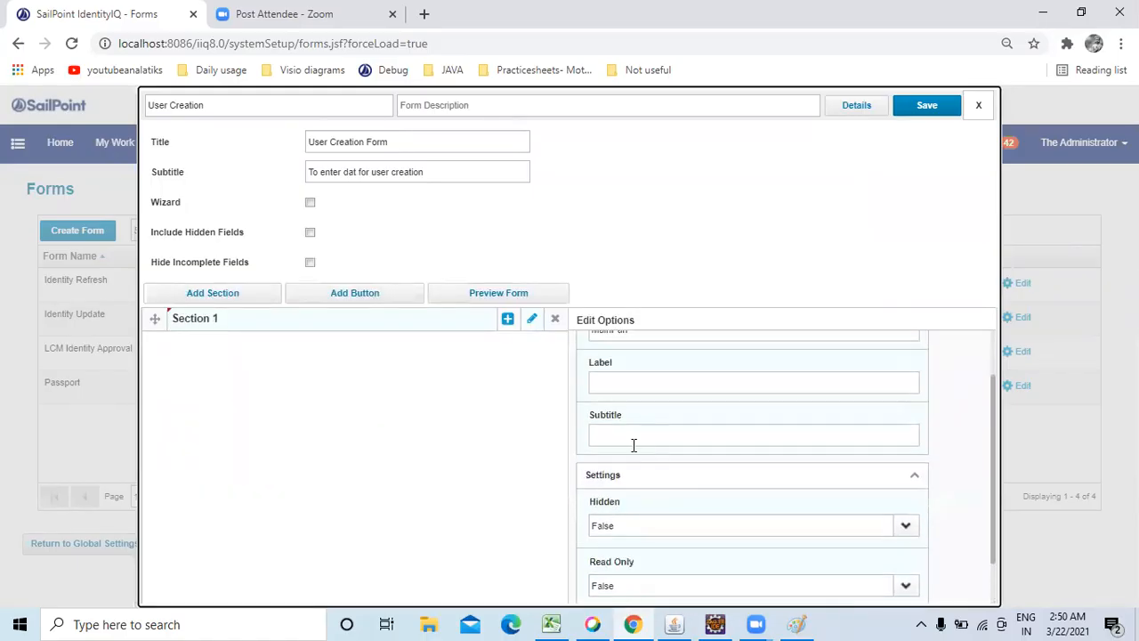
left_click(629, 445)
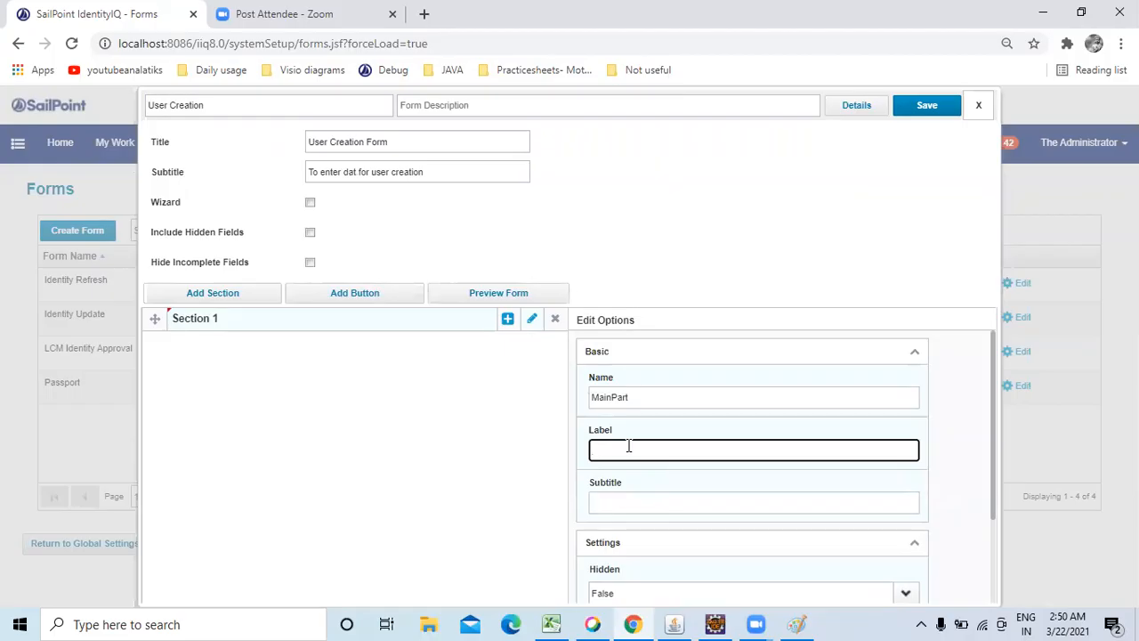
type("Enter User Details")
left_click(493, 297)
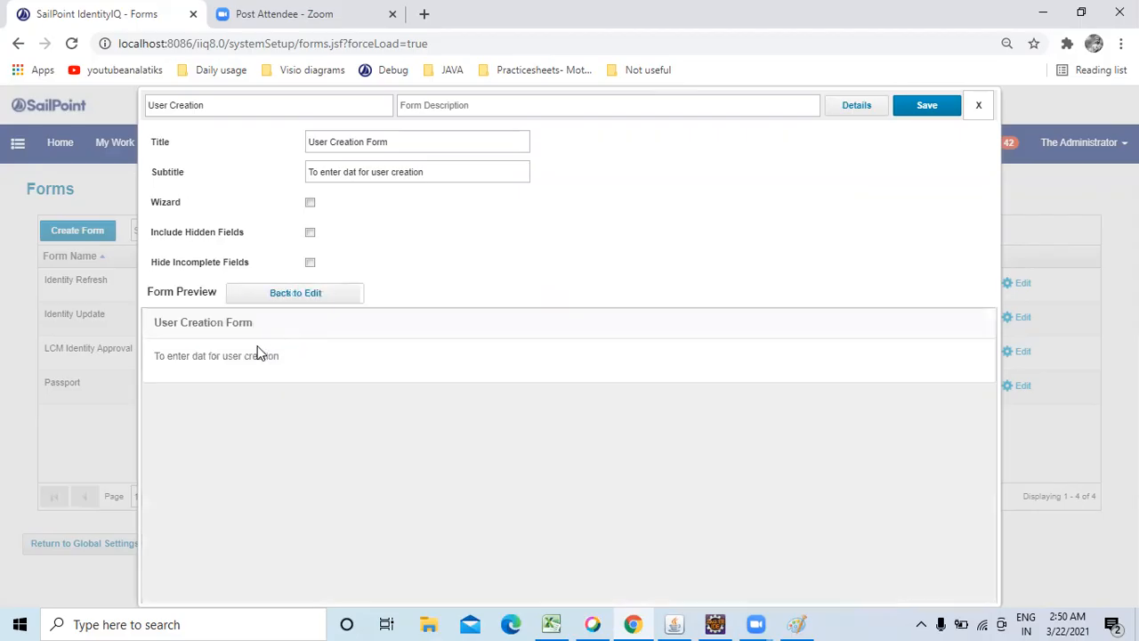
left_click_drag(152, 356, 302, 344)
left_click(303, 298)
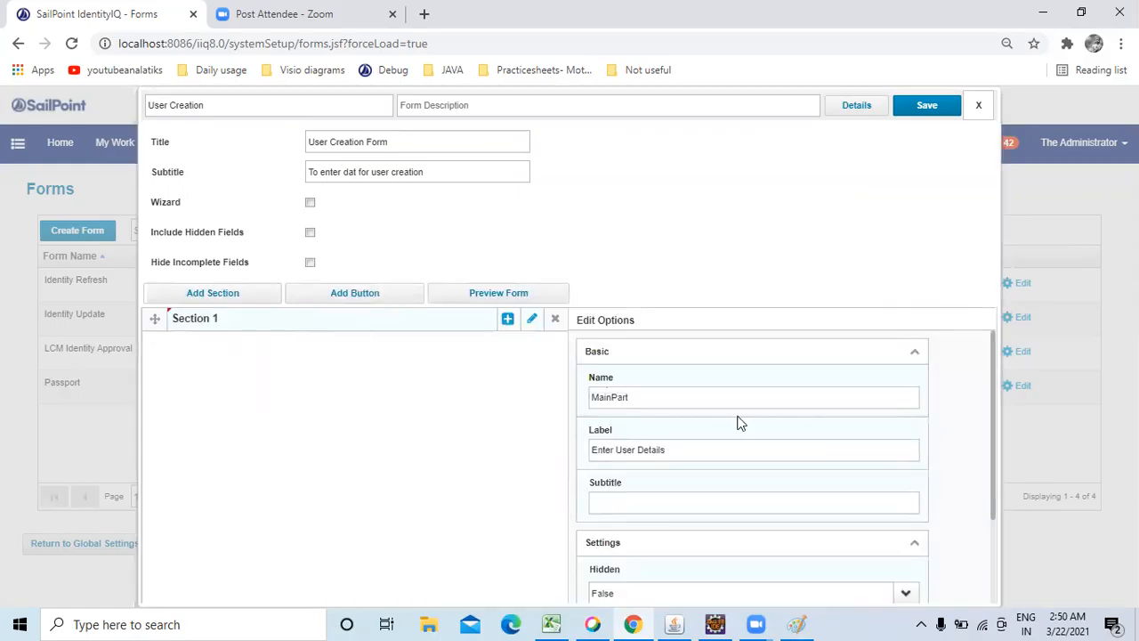
Replace the section's label with UserDetails and apply the section options
left_click_drag(708, 450, 489, 460)
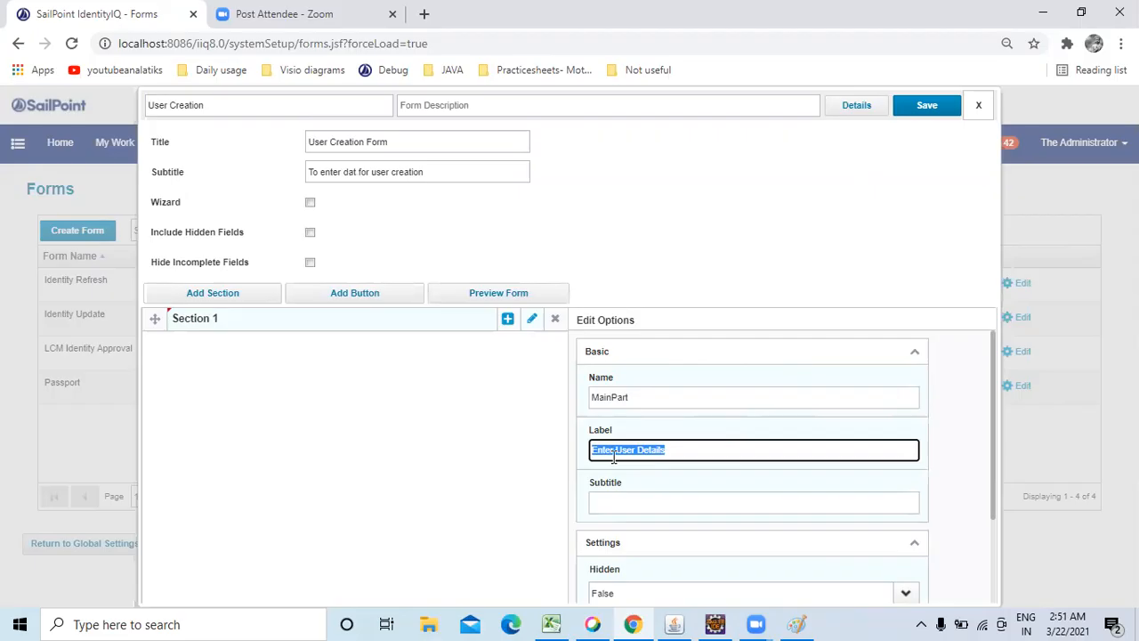
left_click_drag(669, 450, 550, 457)
type("UserDetail")
scroll(610, 478, "down", 3)
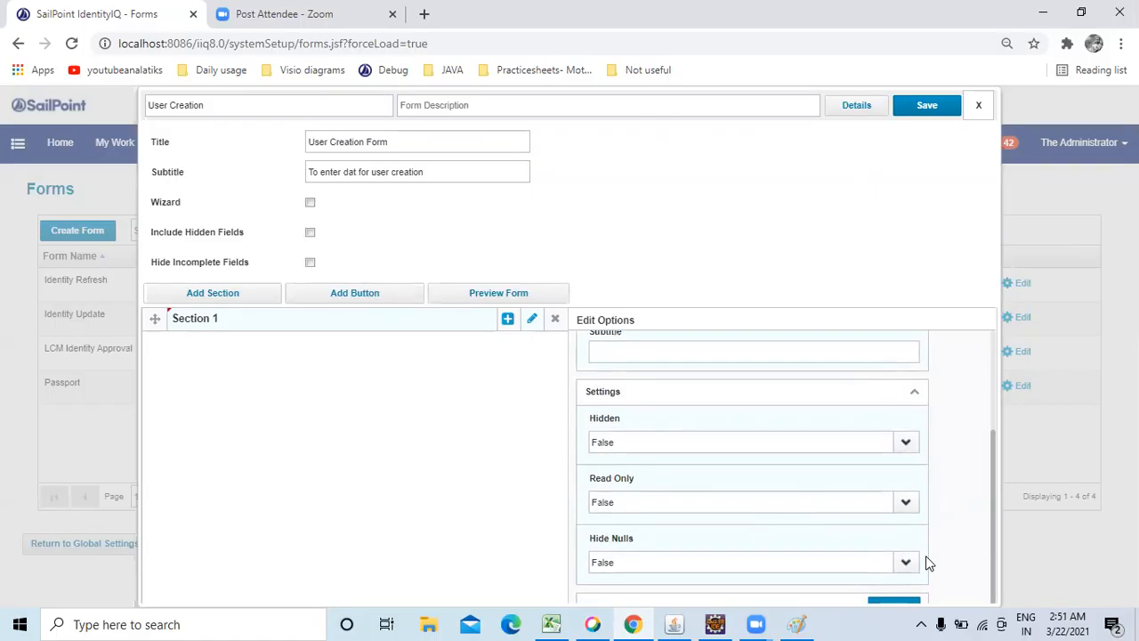
left_click(893, 600)
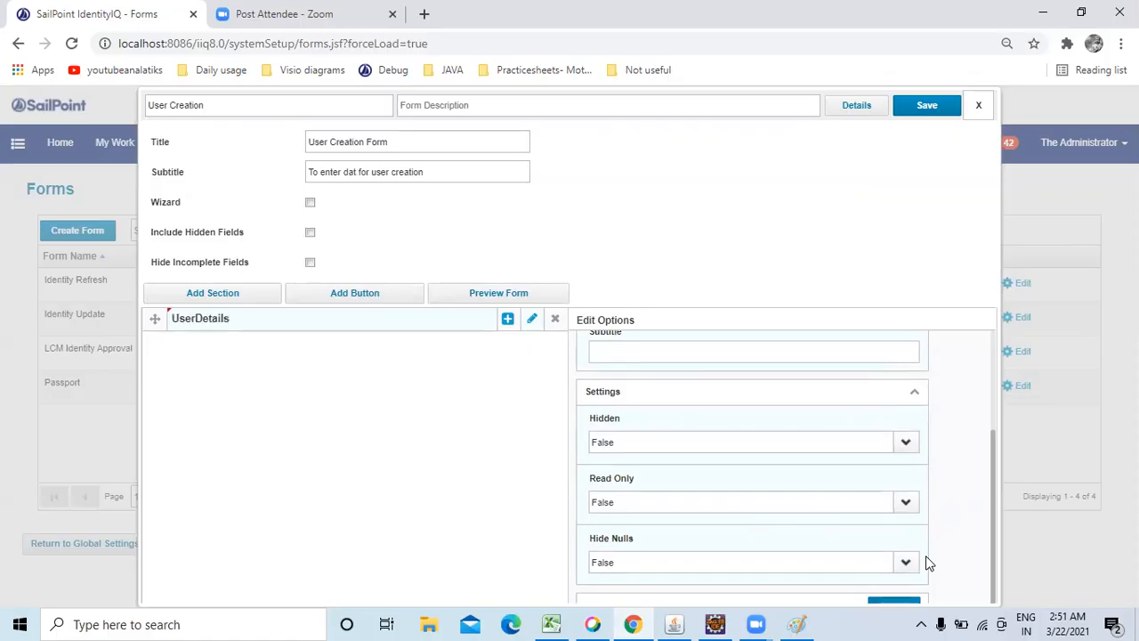
Preview the form, return to editing and add a field to the UserDetails section
left_click(486, 297)
left_click(320, 297)
left_click(509, 321)
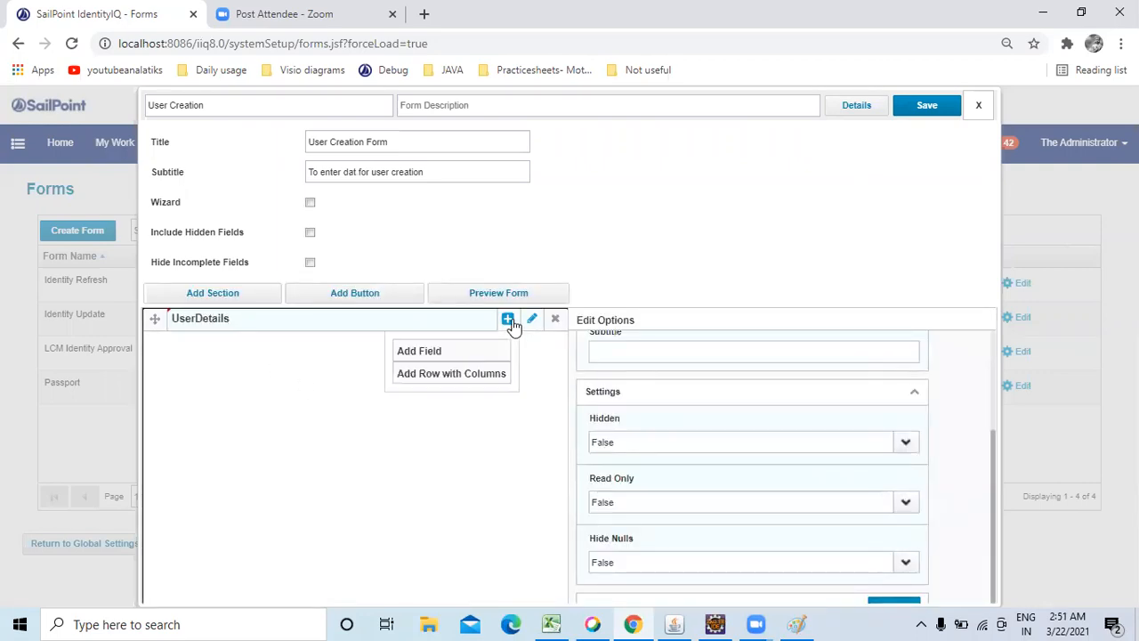
left_click(434, 361)
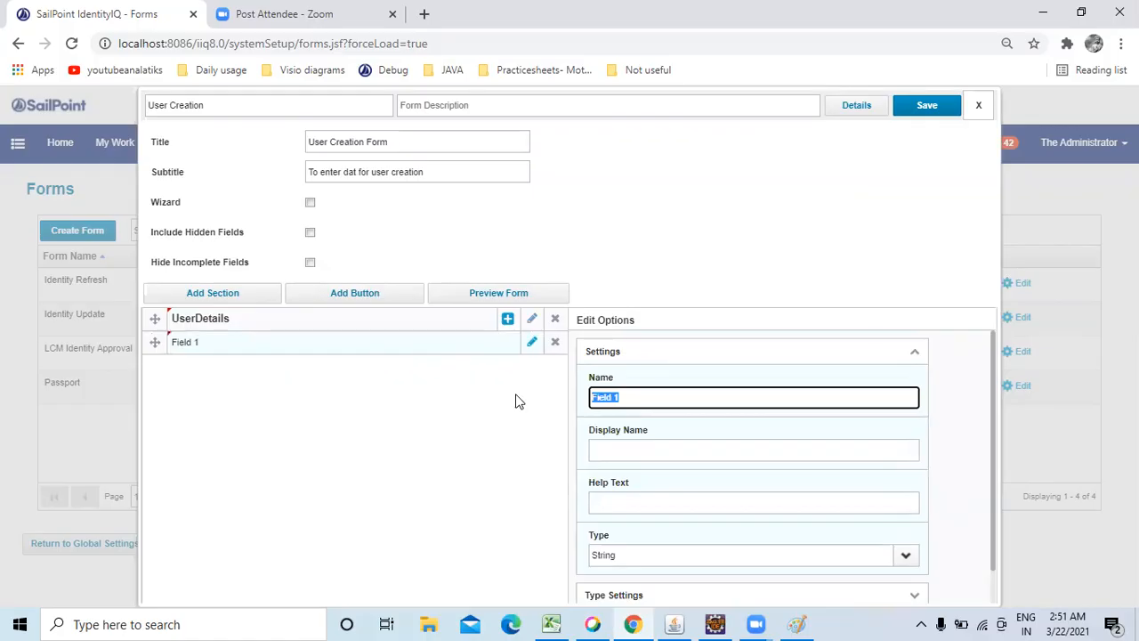
Set the new field's name to employeeType
type("user")
key("BackSpace")
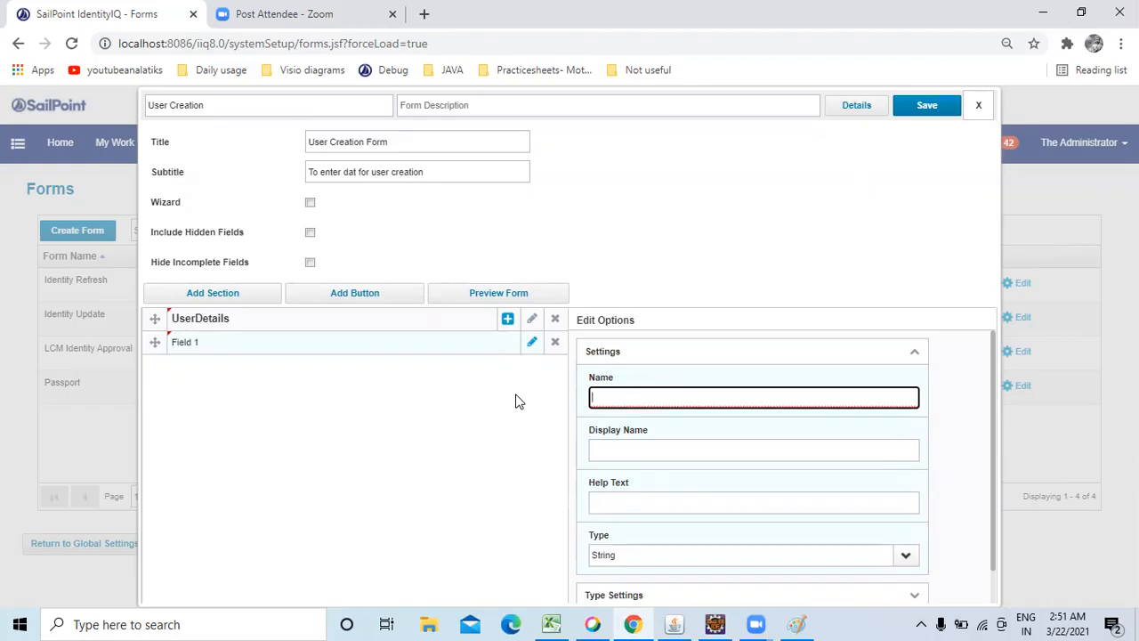
type("E")
key("BackSpace")
type("employe")
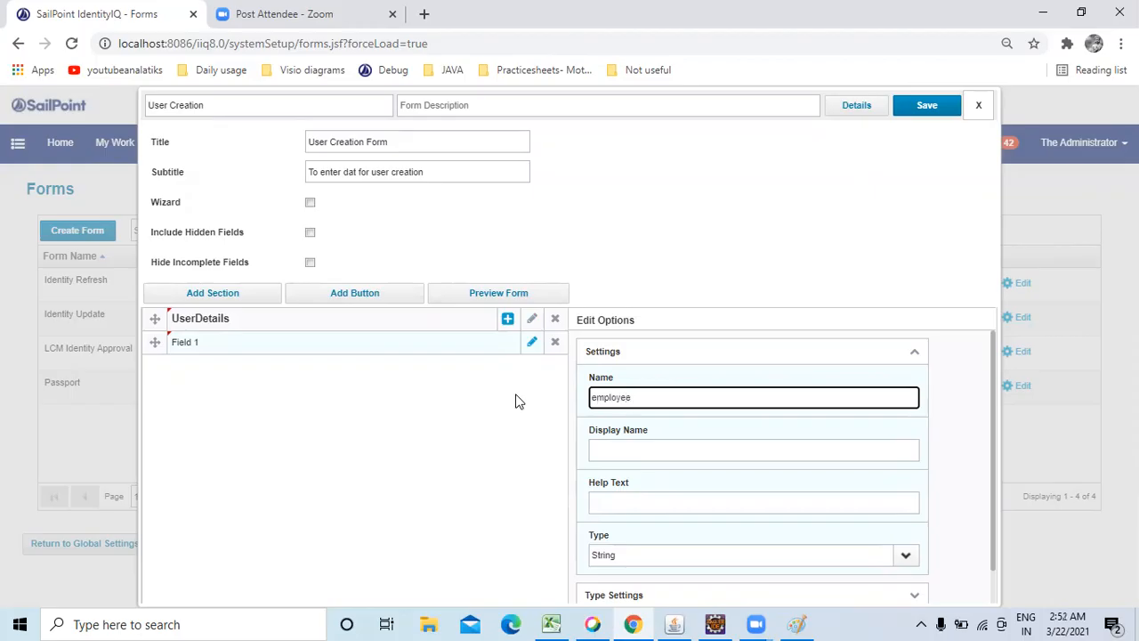
type("eType")
double_click(625, 397)
scroll(637, 416, "down", 1)
scroll(639, 401, "up", 1)
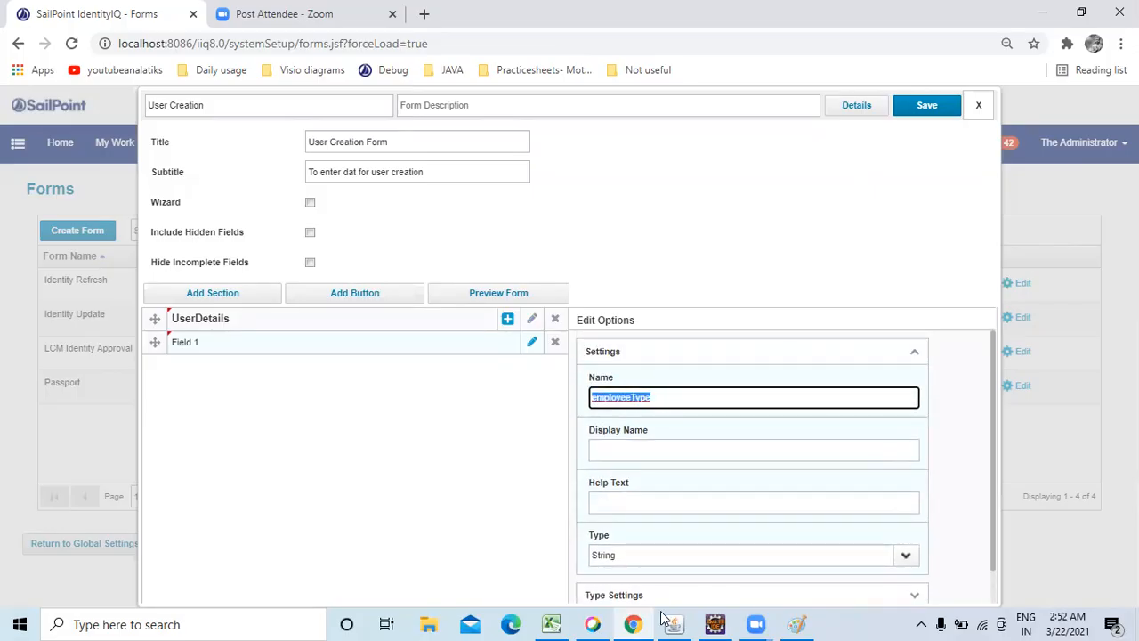
Switch to Paint and add the text "Employee Type" below the heading in the first section box
left_click(794, 622)
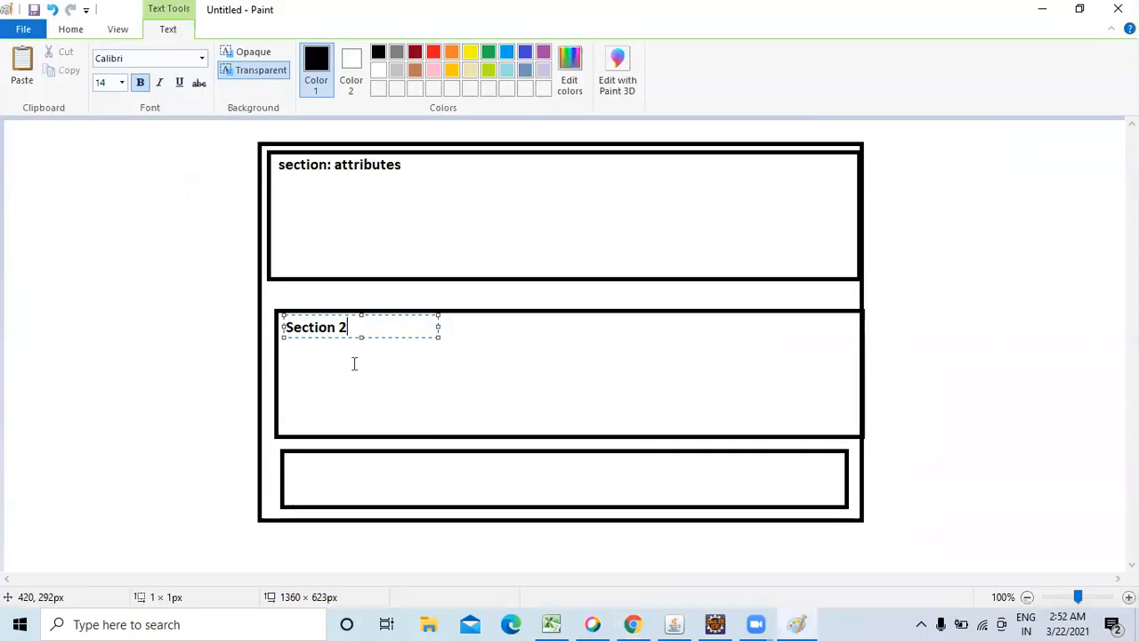
left_click(285, 211)
left_click(284, 184)
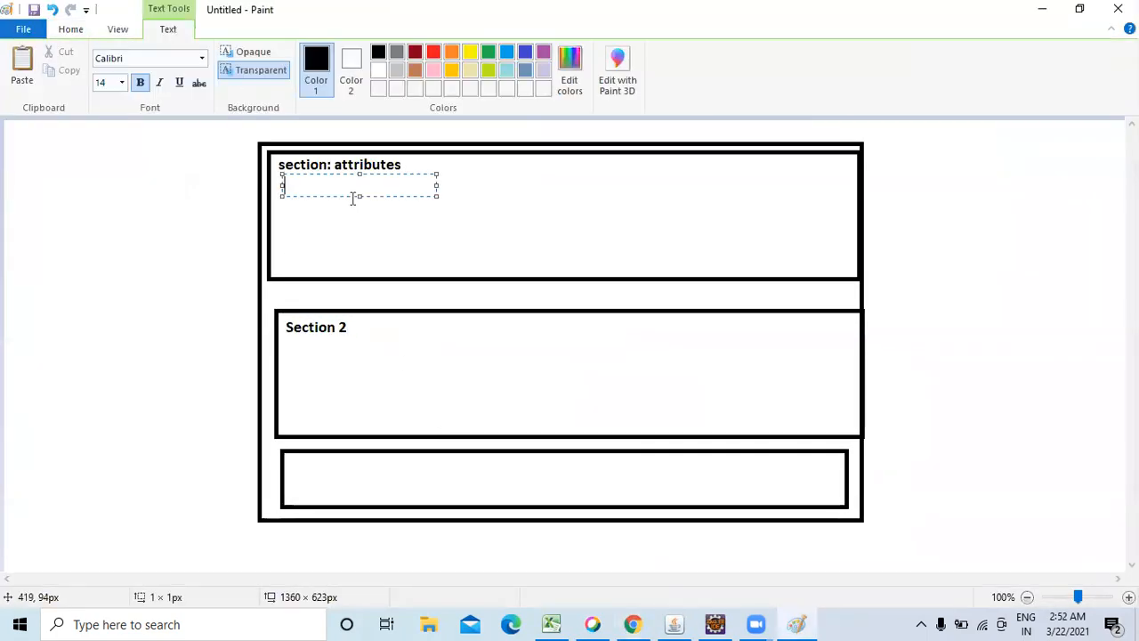
type("Employee Na")
key("BackSpace")
key("BackSpace")
type("Type")
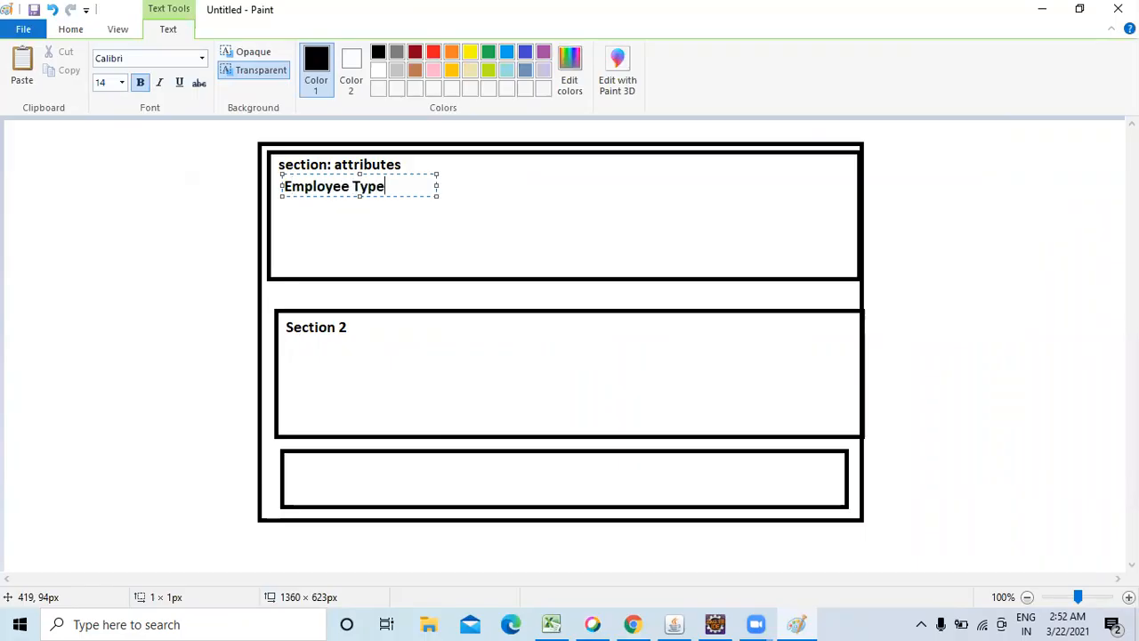
left_click(500, 214)
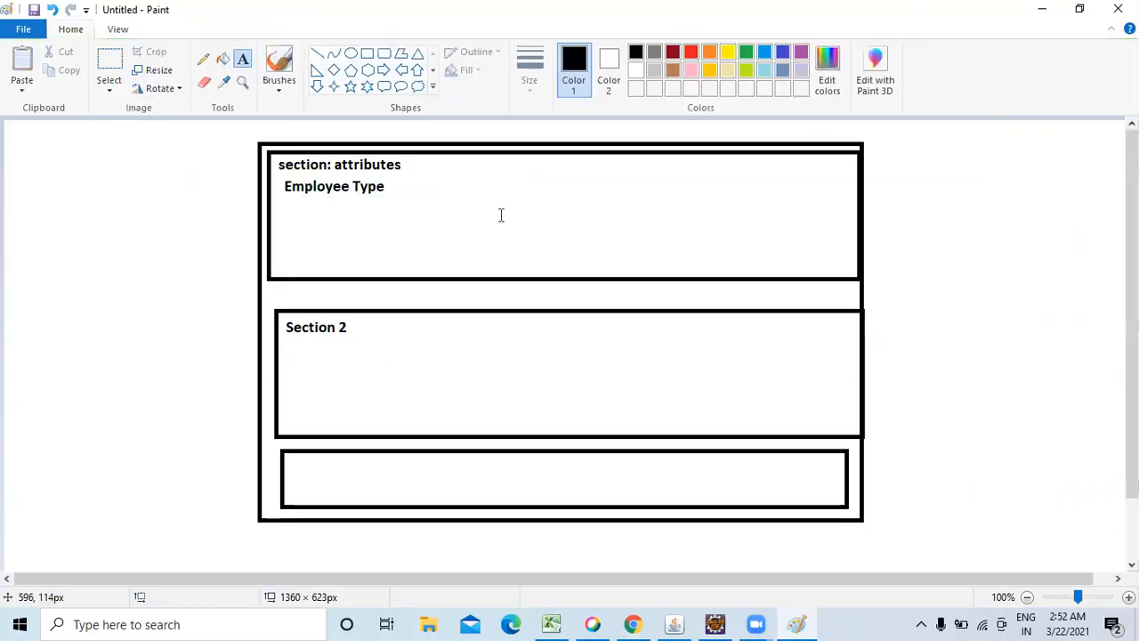
Draw an input box of about 192 × 20 px beside the "Employee Type" text
left_click(366, 55)
mouse_move(423, 181)
left_mouse_down()
mouse_move(490, 199)
mouse_move(585, 196)
left_mouse_up()
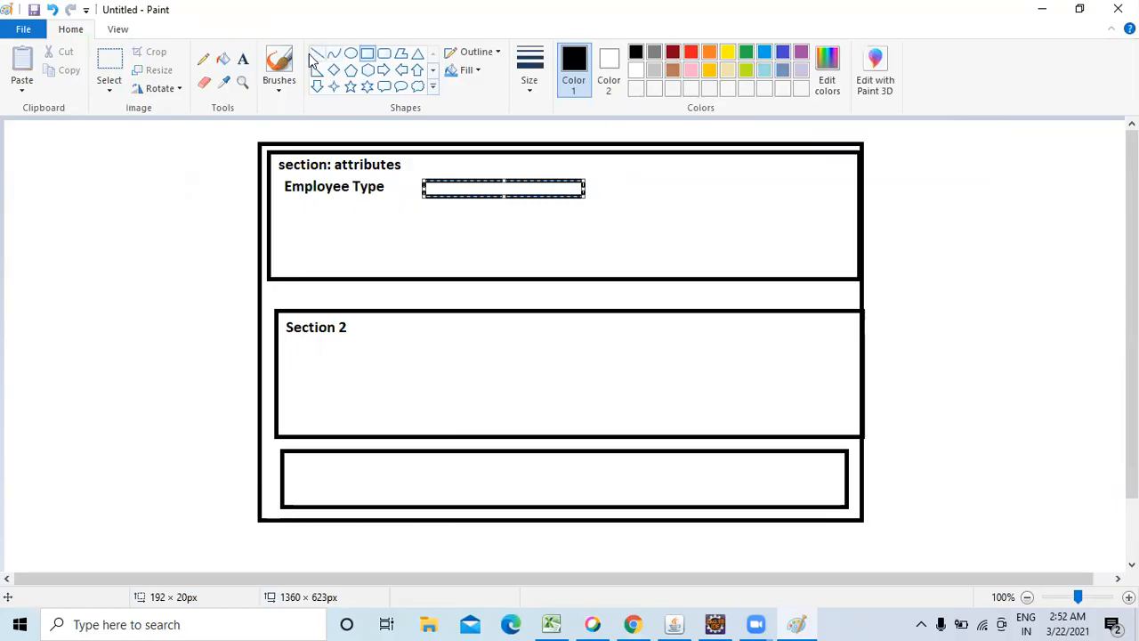
left_click(243, 59)
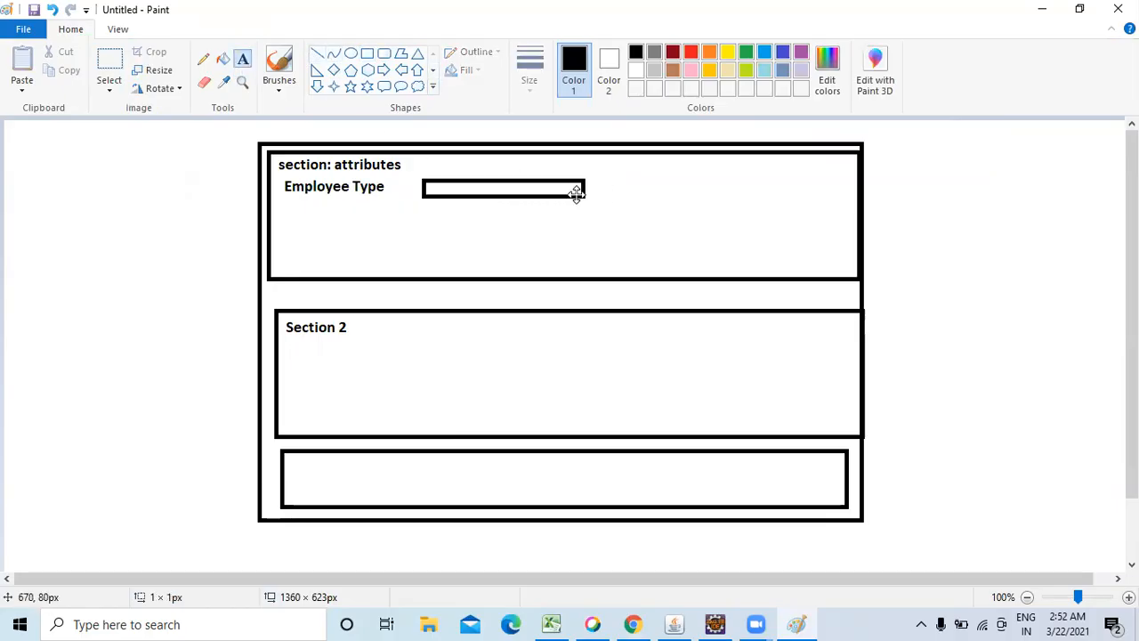
Add the text lines "Employee" and "Contractor" beneath the input box beside "Employee Type"
left_click(562, 177)
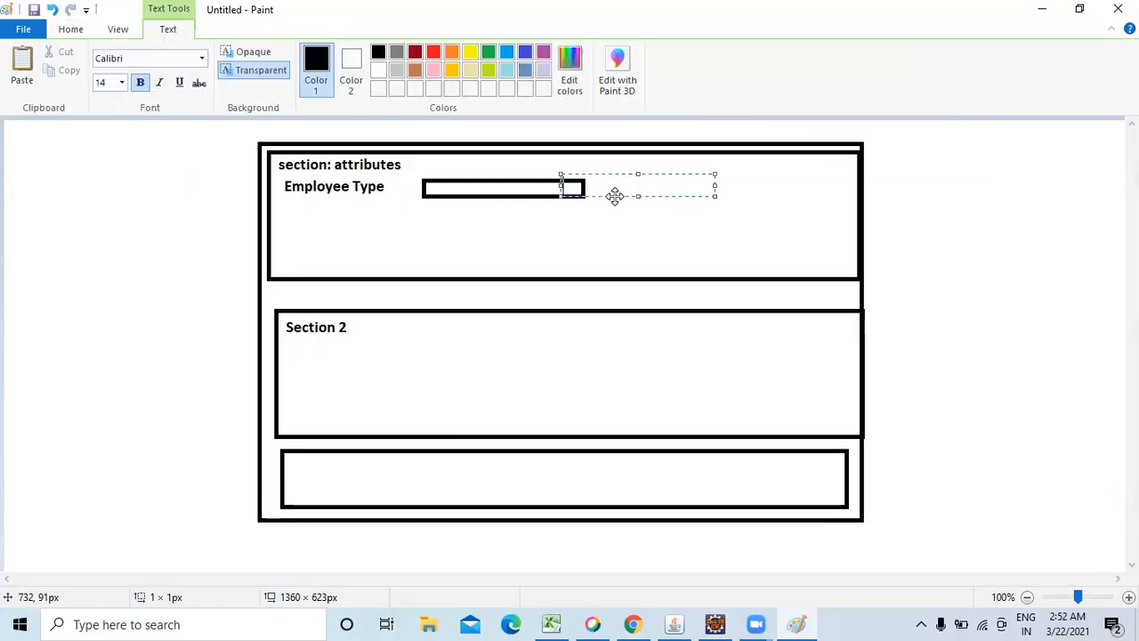
left_click(564, 227)
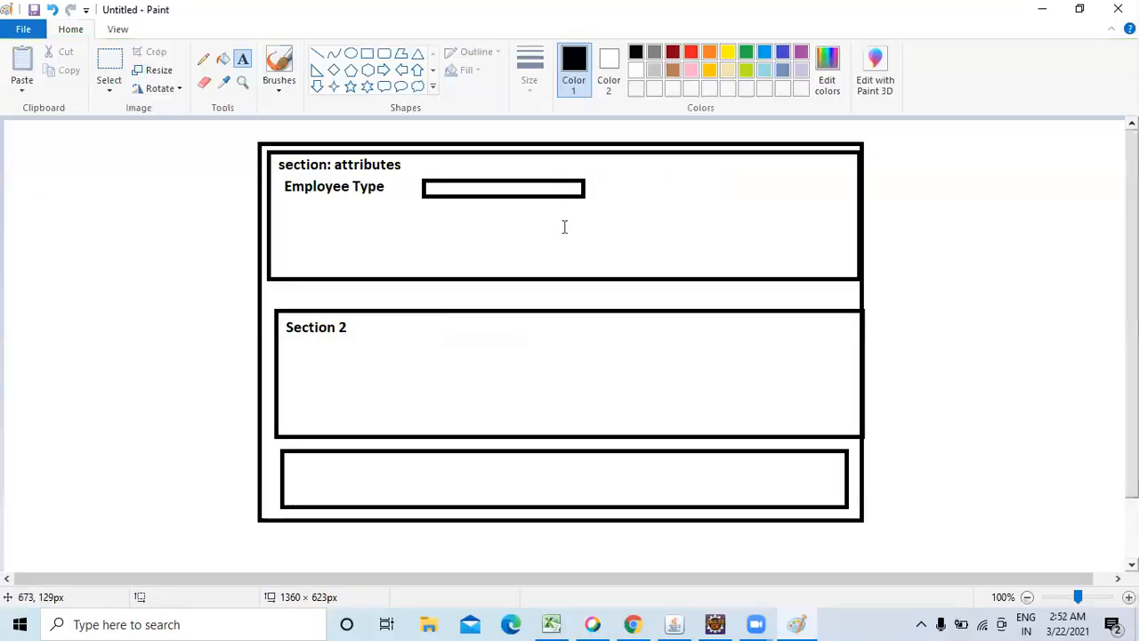
left_click(242, 62)
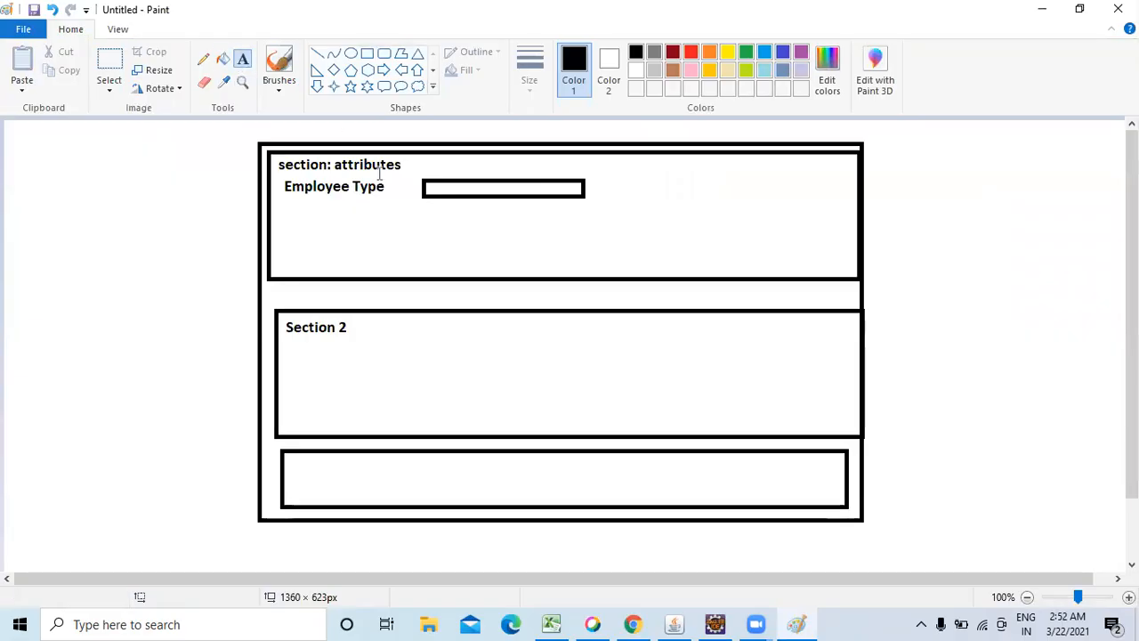
left_click(427, 205)
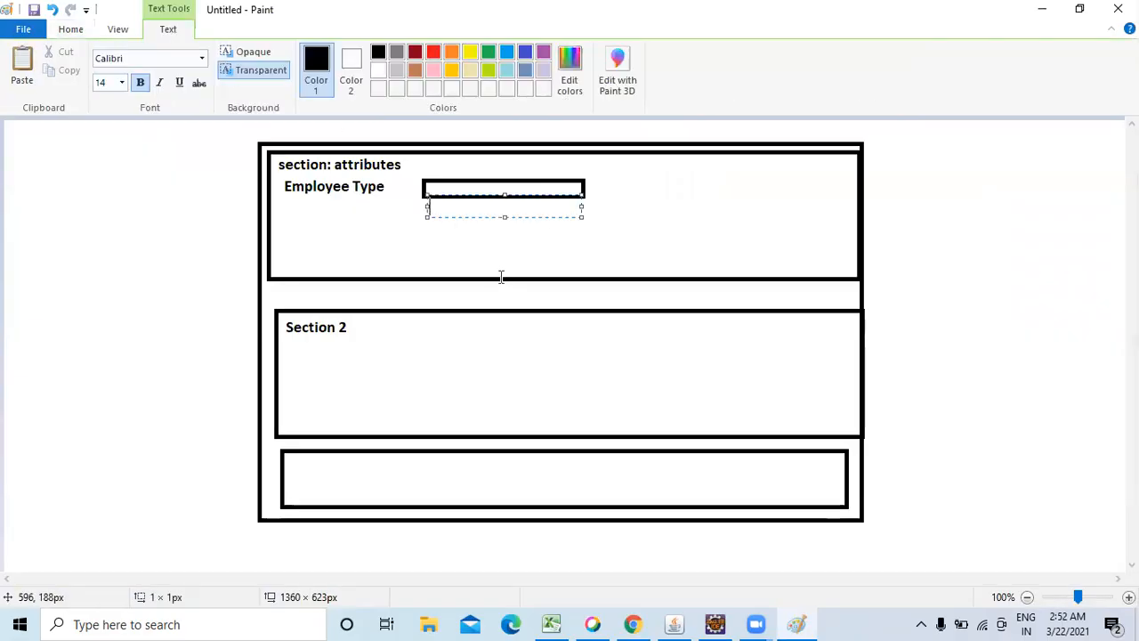
type("Employee")
key("Return")
type("Con")
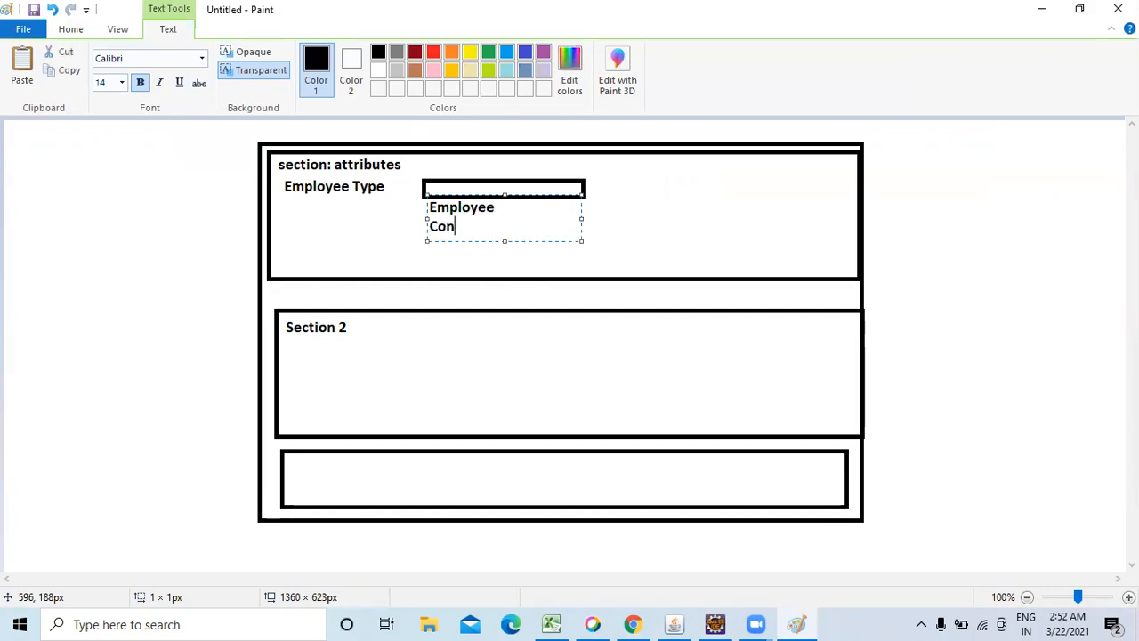
type("tractor")
left_click(720, 247)
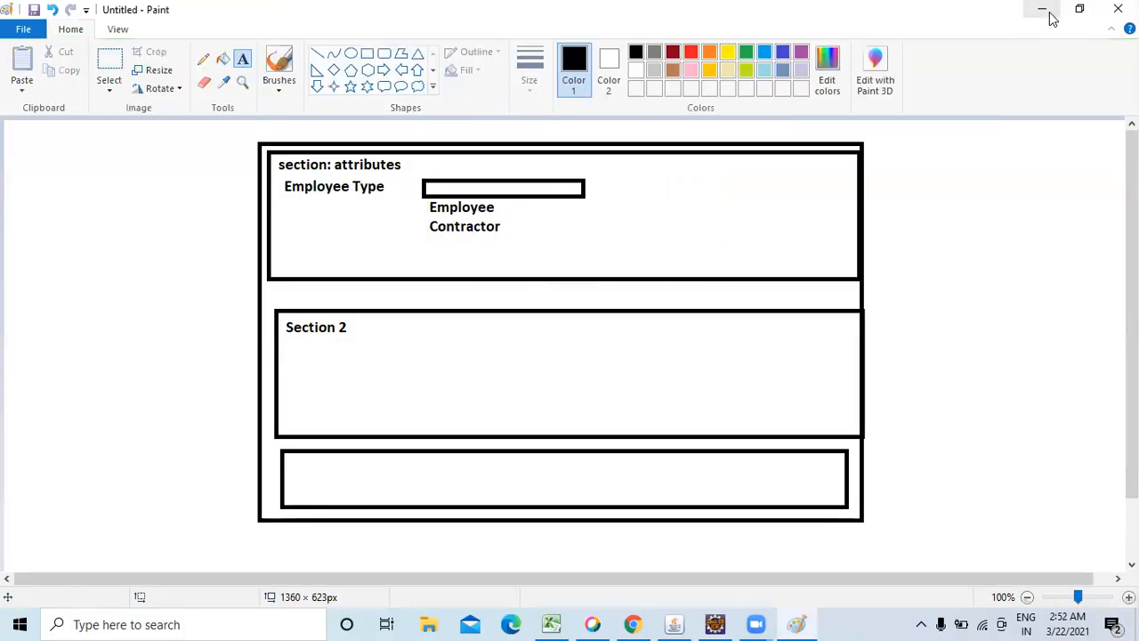
Switch to the SailPoint form in Chrome and set the employeeType field's display name to EmployeeType, checking the label in the Paint sketch
key("alt+Tab")
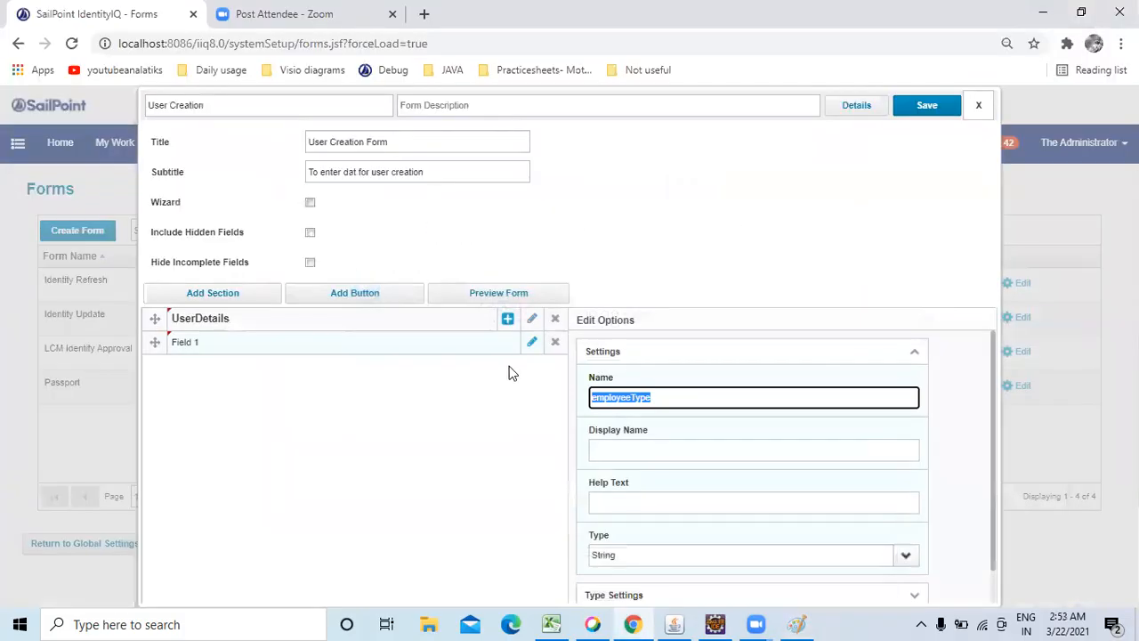
left_click(609, 453)
scroll(598, 457, "down", 1)
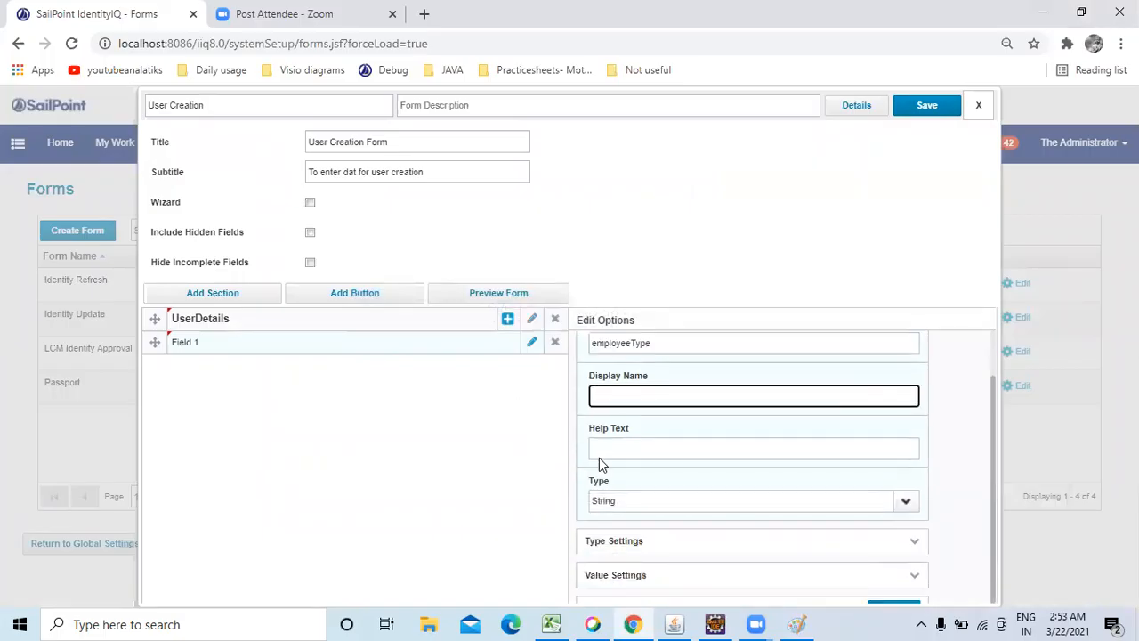
scroll(639, 445, "up", 1)
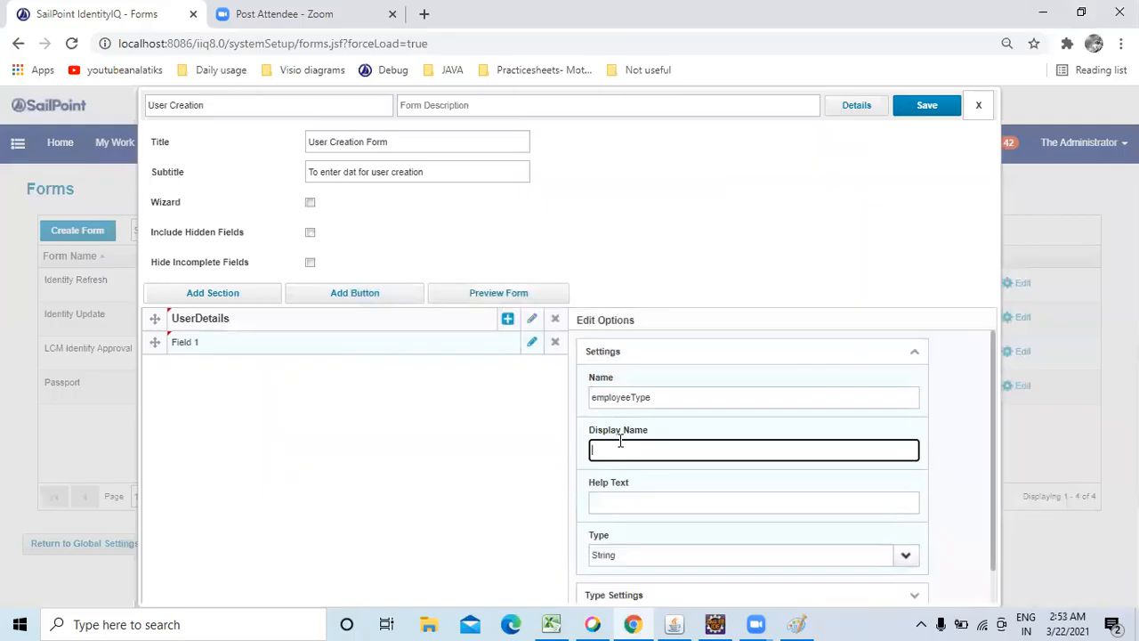
key("alt+Tab")
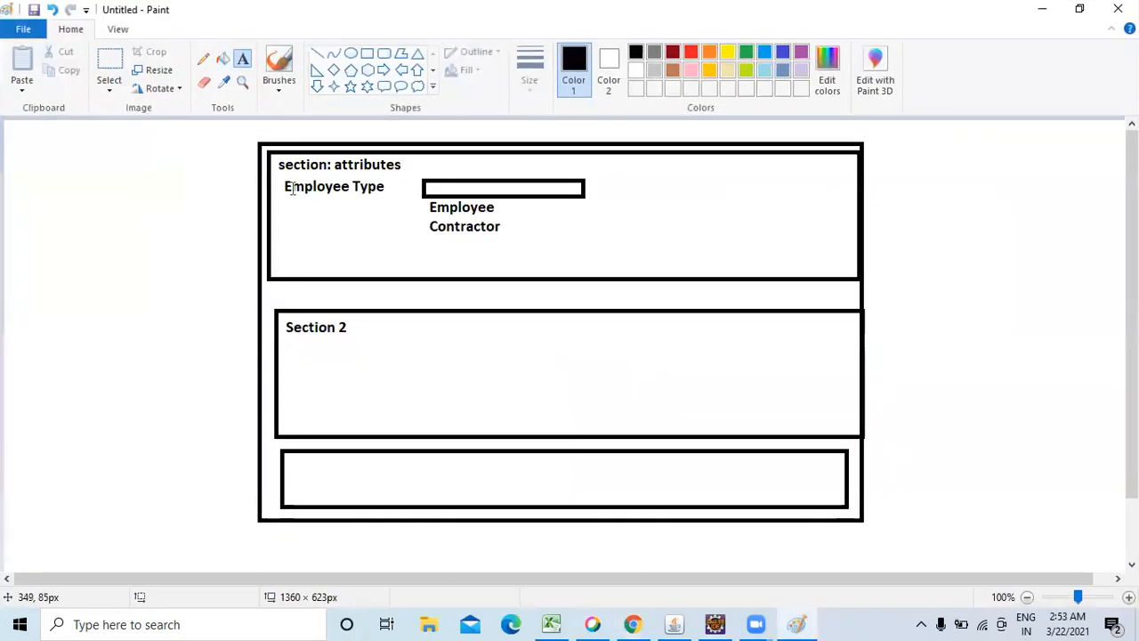
left_click_drag(286, 182, 378, 185)
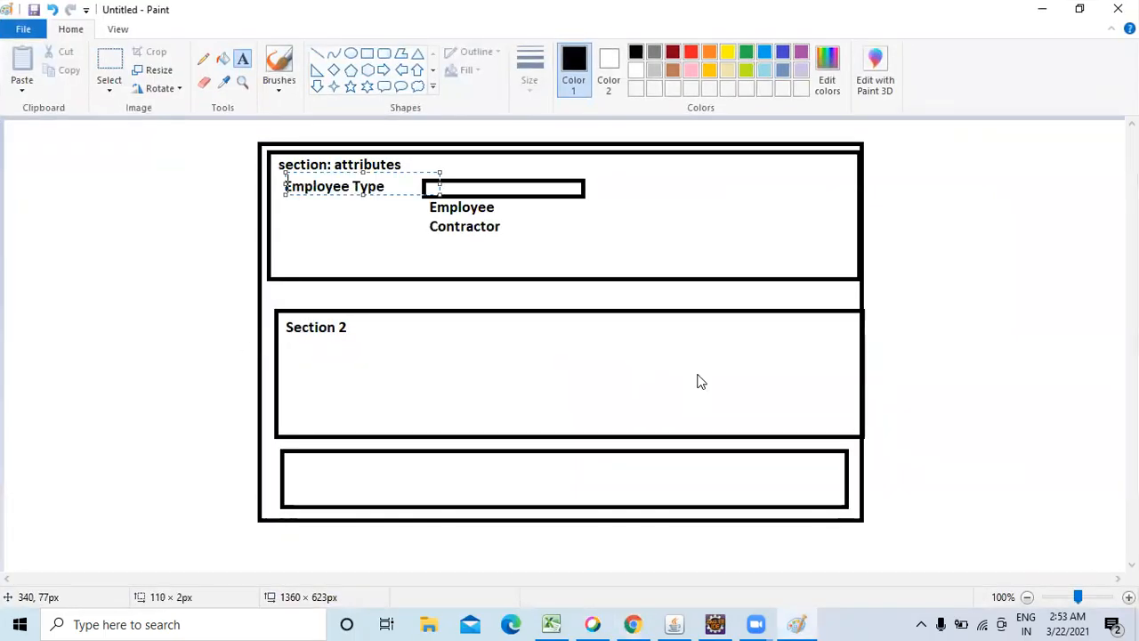
key("alt+Tab")
type("E")
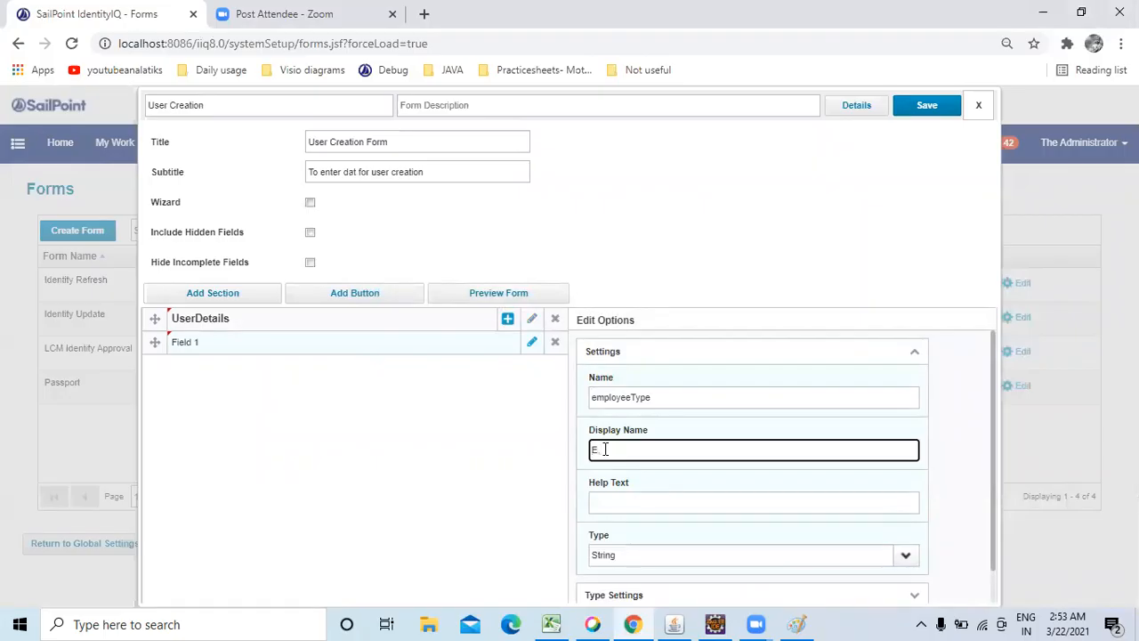
type("mployeeType")
Preview the form to check the field's label under UserDetails, and return to editing
left_click(485, 293)
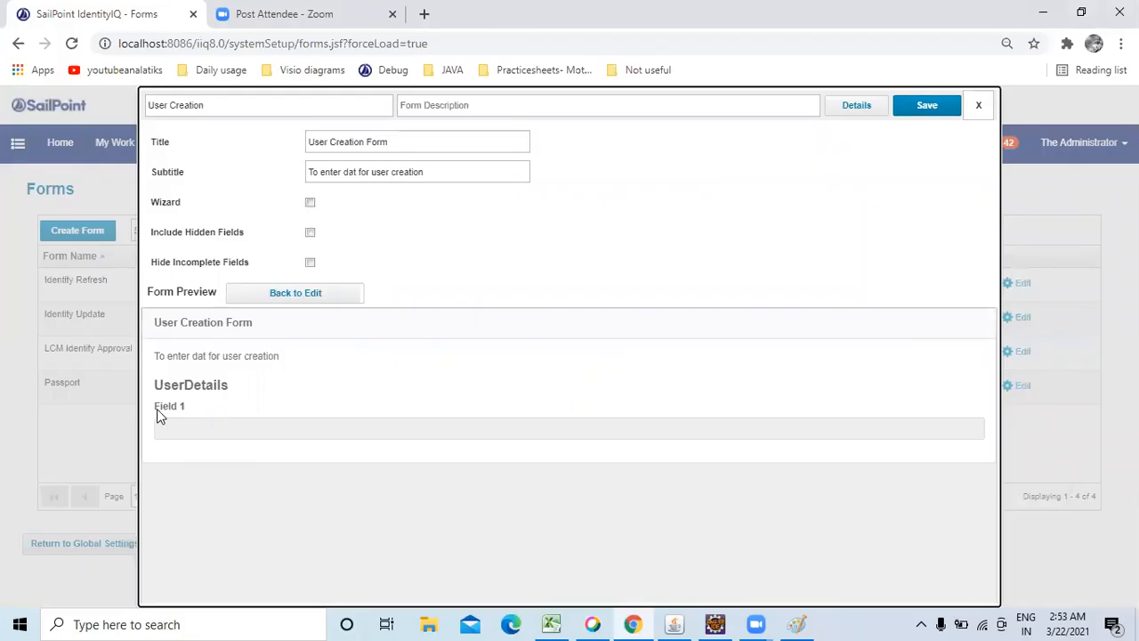
double_click(204, 386)
left_click(302, 293)
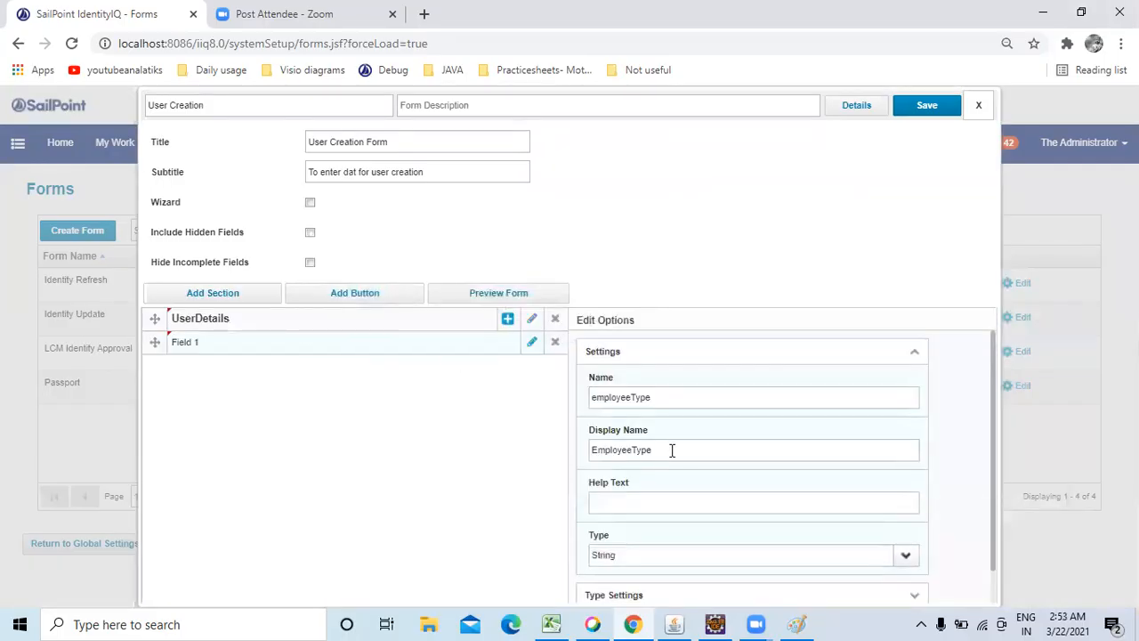
Review the field's name, display name and type, recheck its label in the form preview, and return to editing
scroll(633, 445, "down", 1)
left_click(630, 395)
double_click(629, 395)
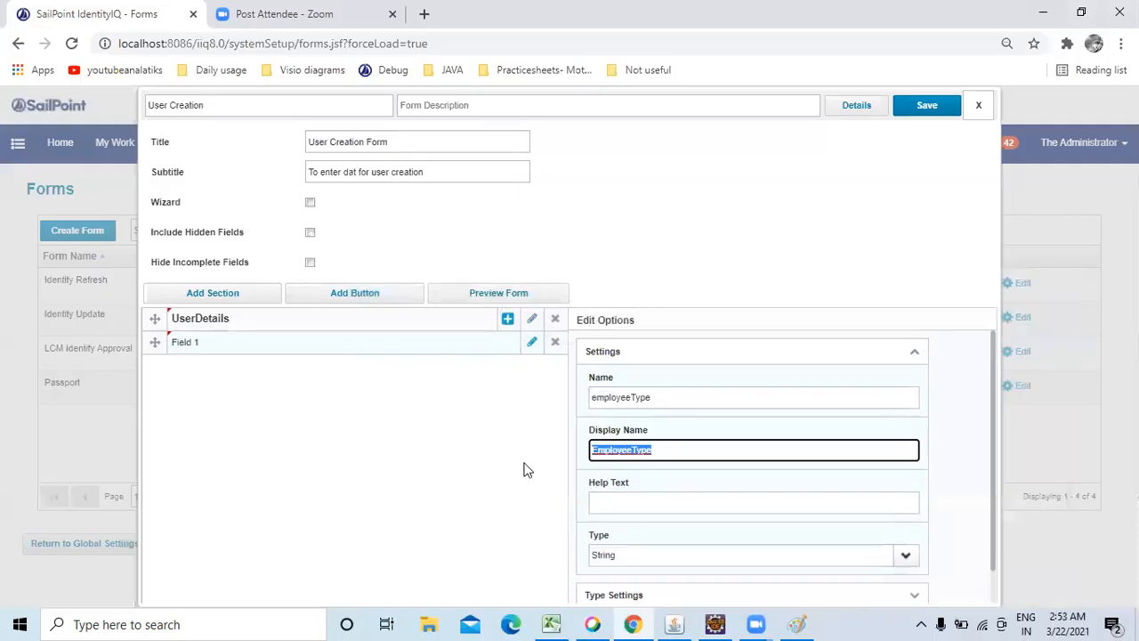
scroll(610, 531, "down", 1)
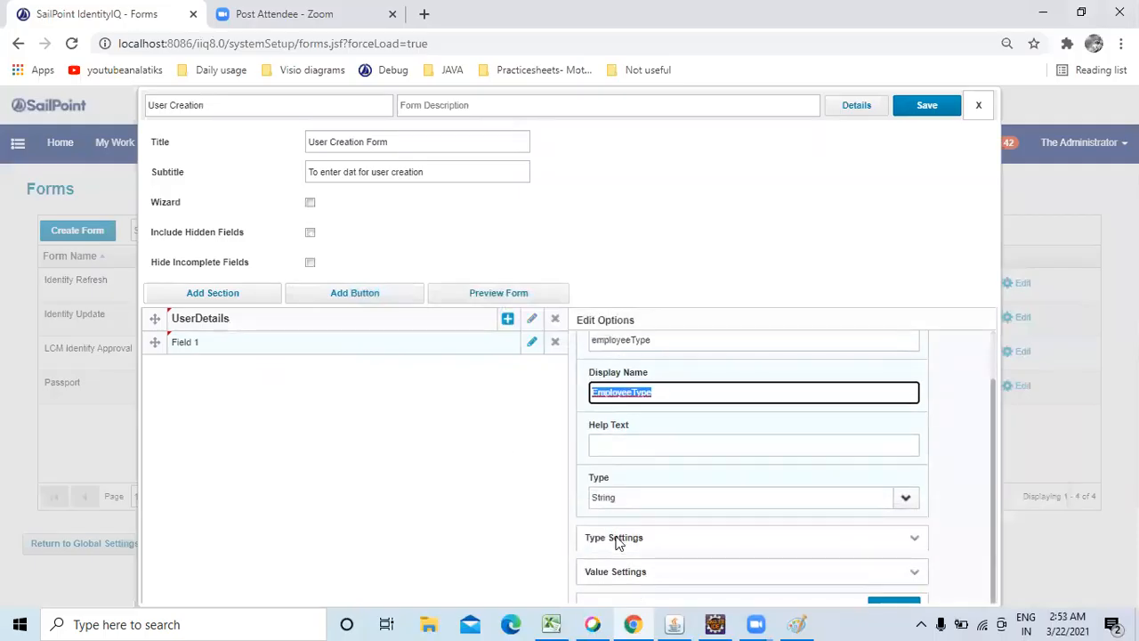
scroll(620, 525, "up", 1)
left_click(632, 397)
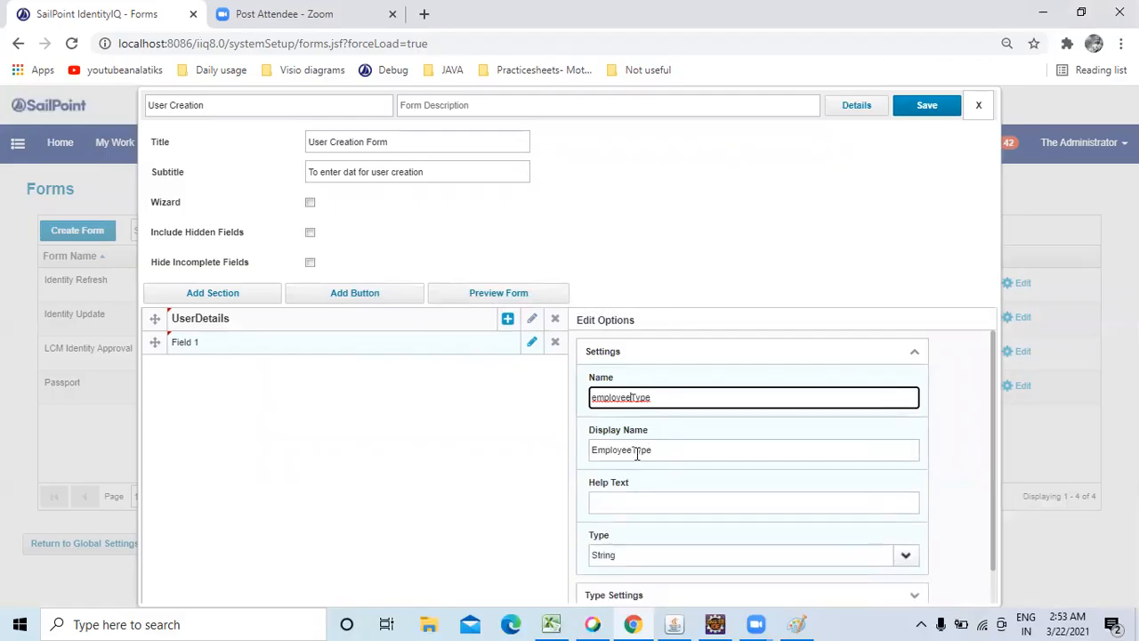
scroll(690, 472, "down", 1)
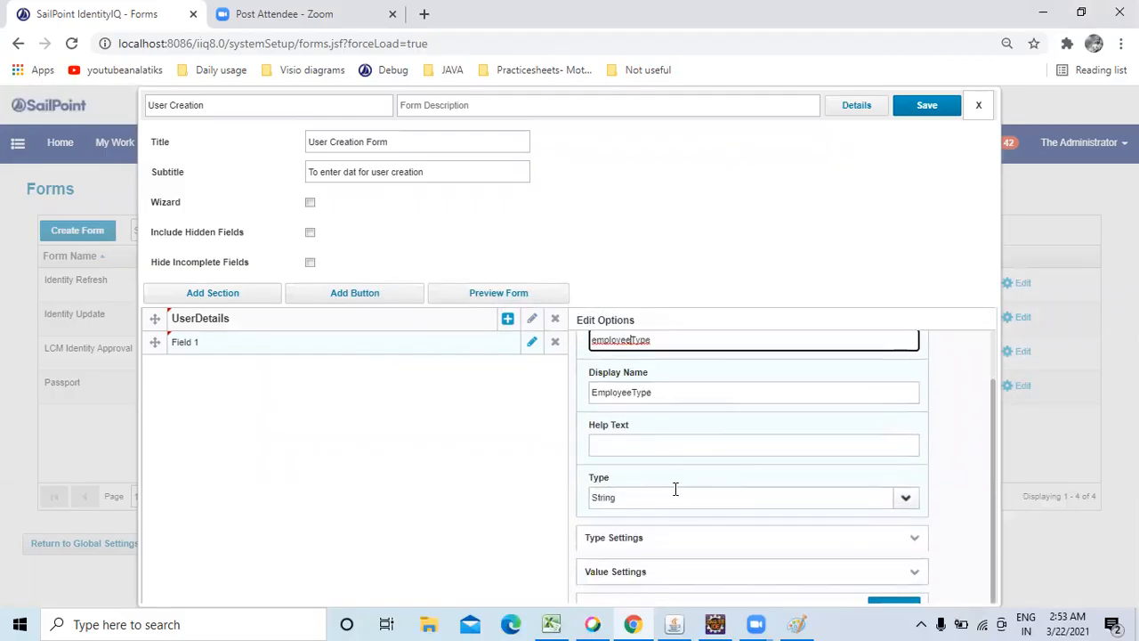
left_click(467, 299)
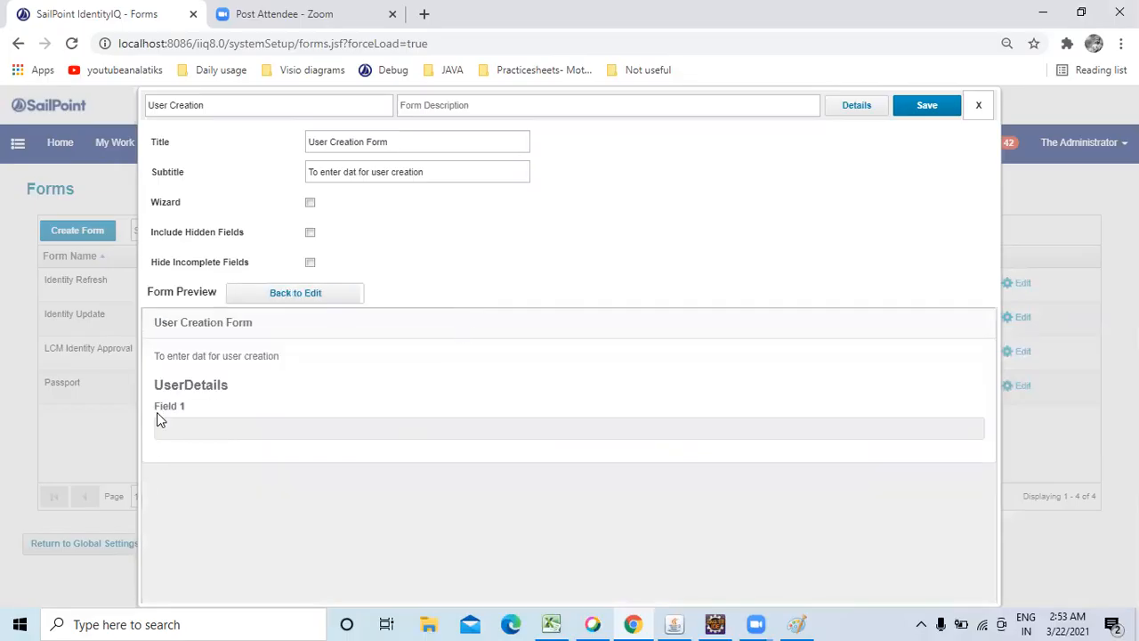
left_click(295, 295)
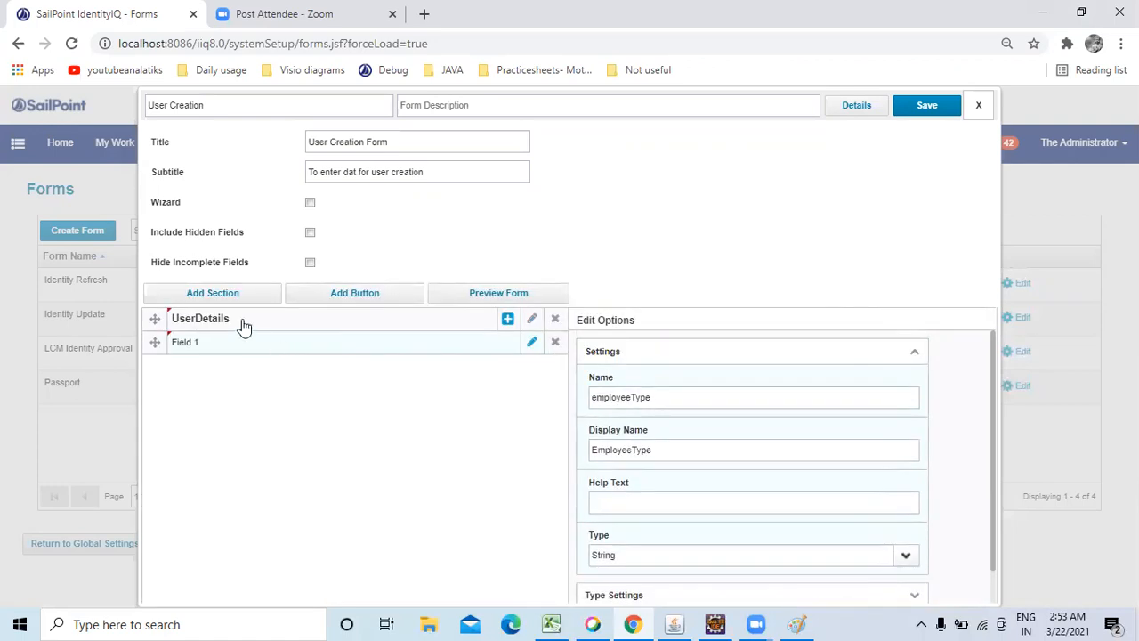
Apply the EmployeeType field's settings, check them in the form preview, and return to editing
scroll(890, 579, "down", 1)
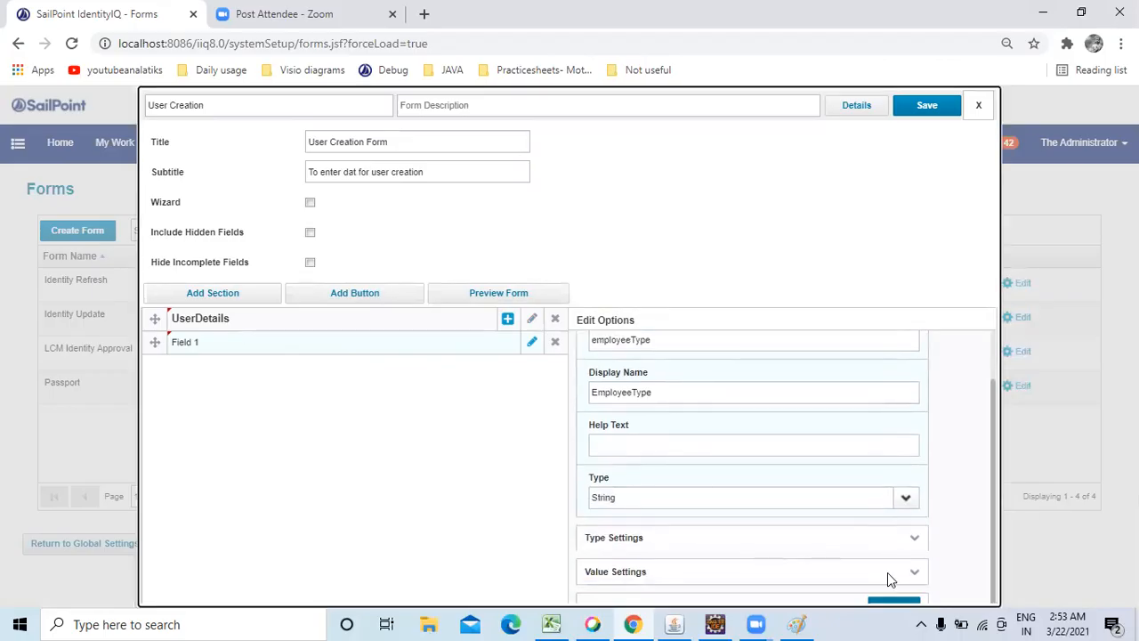
left_click(477, 294)
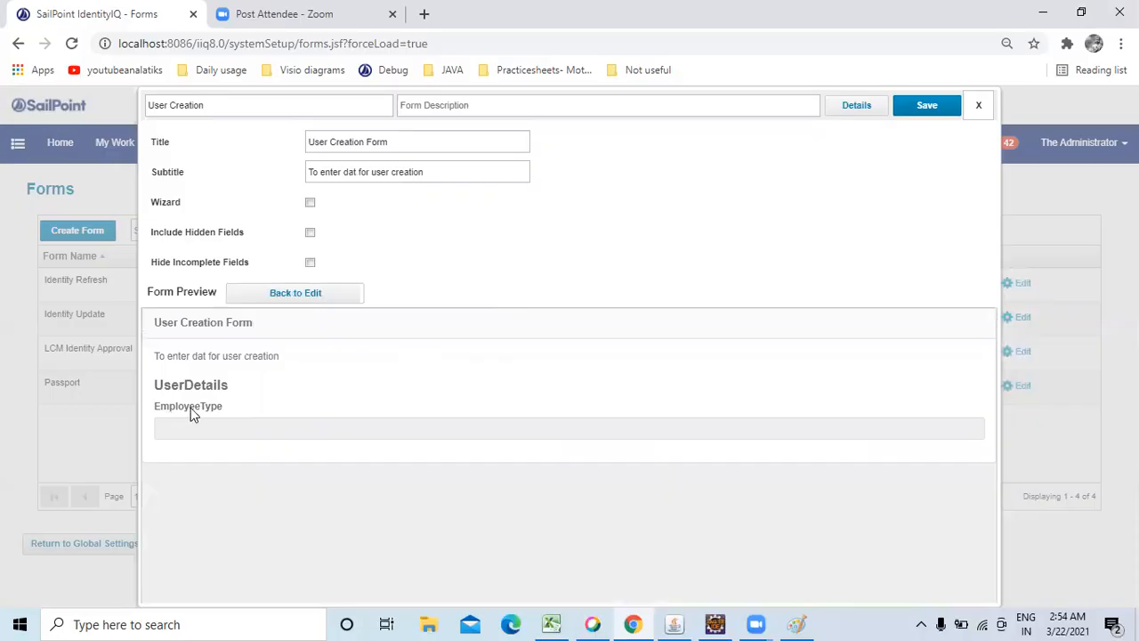
left_click(294, 296)
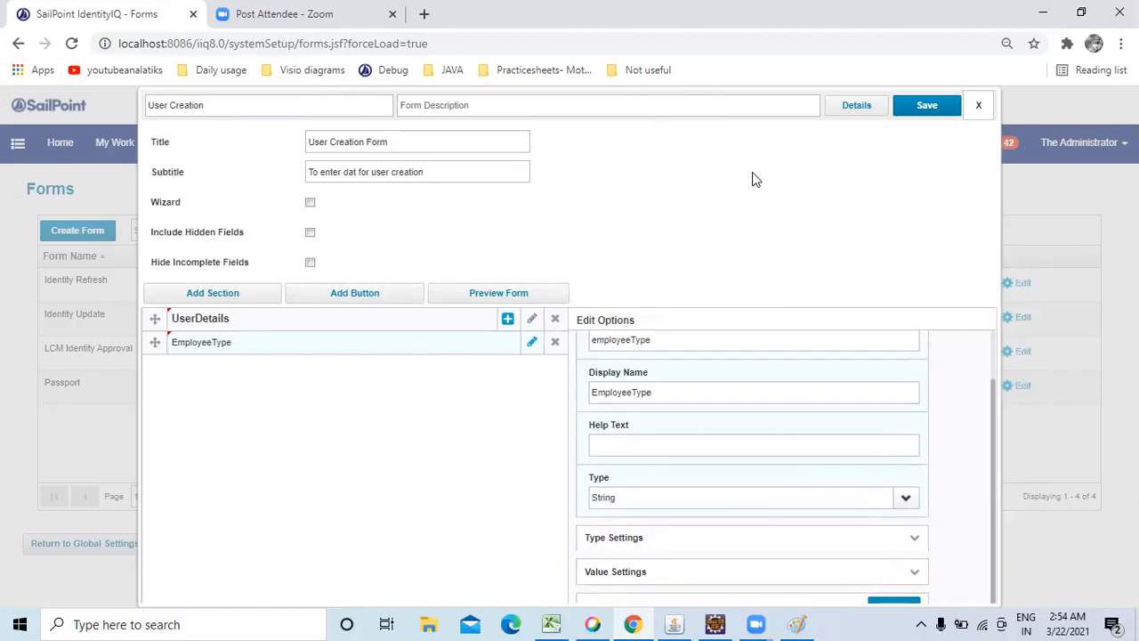
Unlock the Windows taskbar and dock it along the screen's right edge, and apply the EmployeeType field's settings
key("ctrl+a")
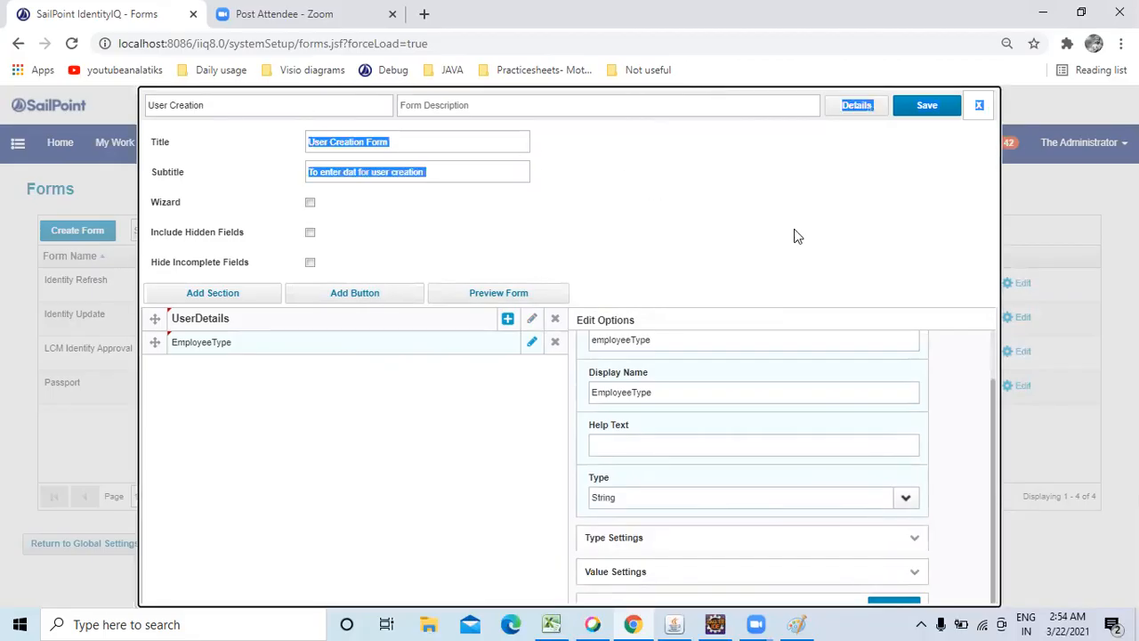
left_click(851, 621)
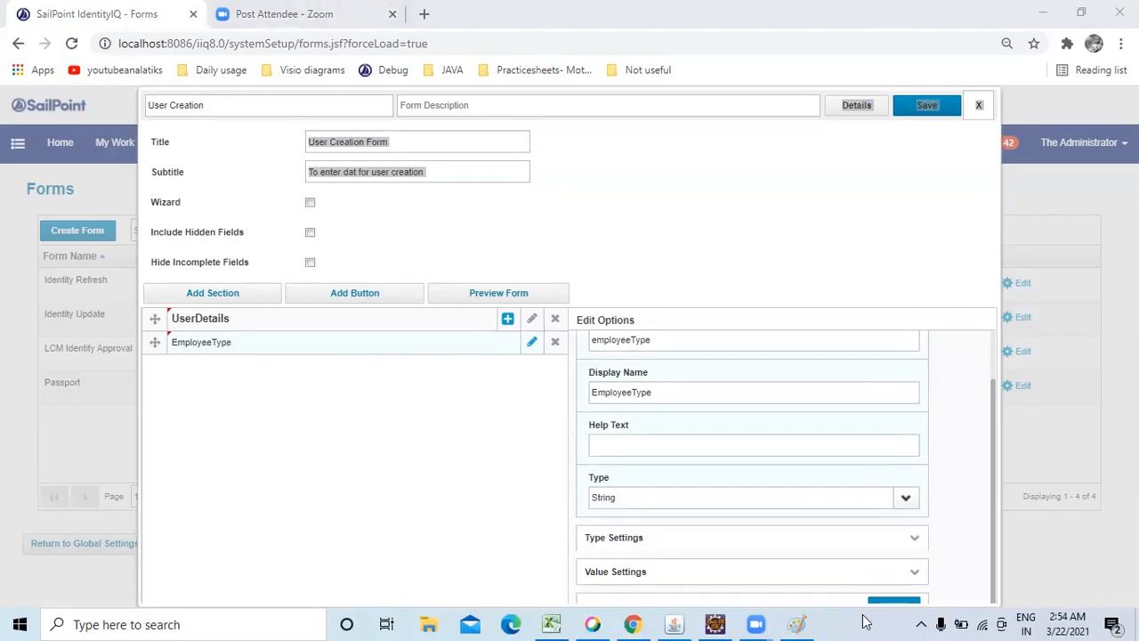
right_click(1079, 620)
left_click(961, 587)
left_click_drag(836, 620, 1112, 320)
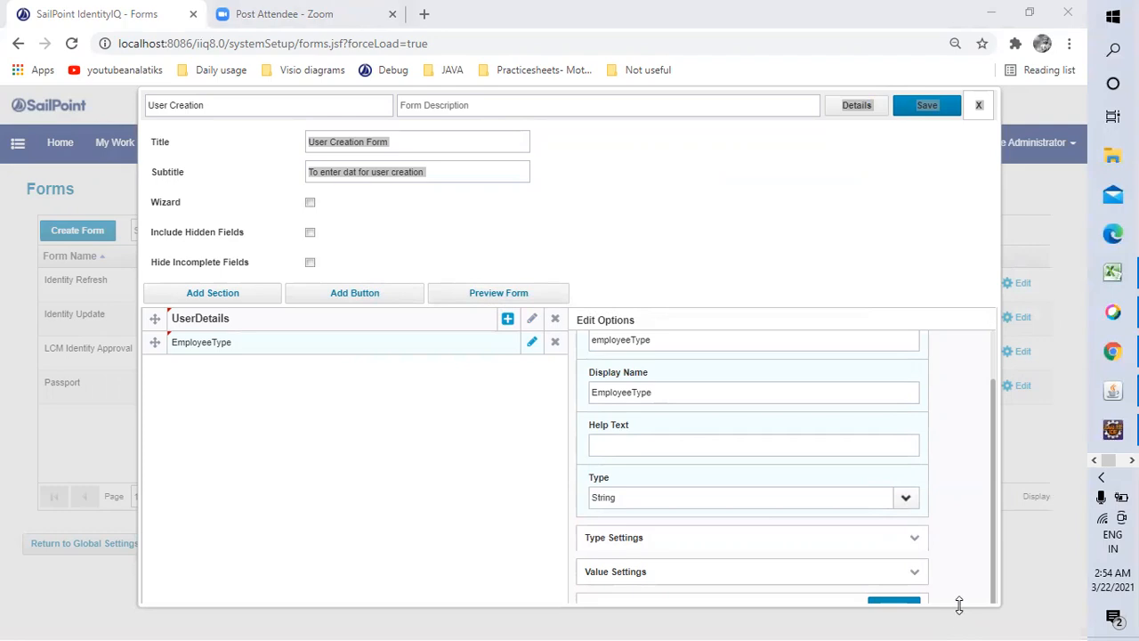
left_click_drag(958, 603, 958, 613)
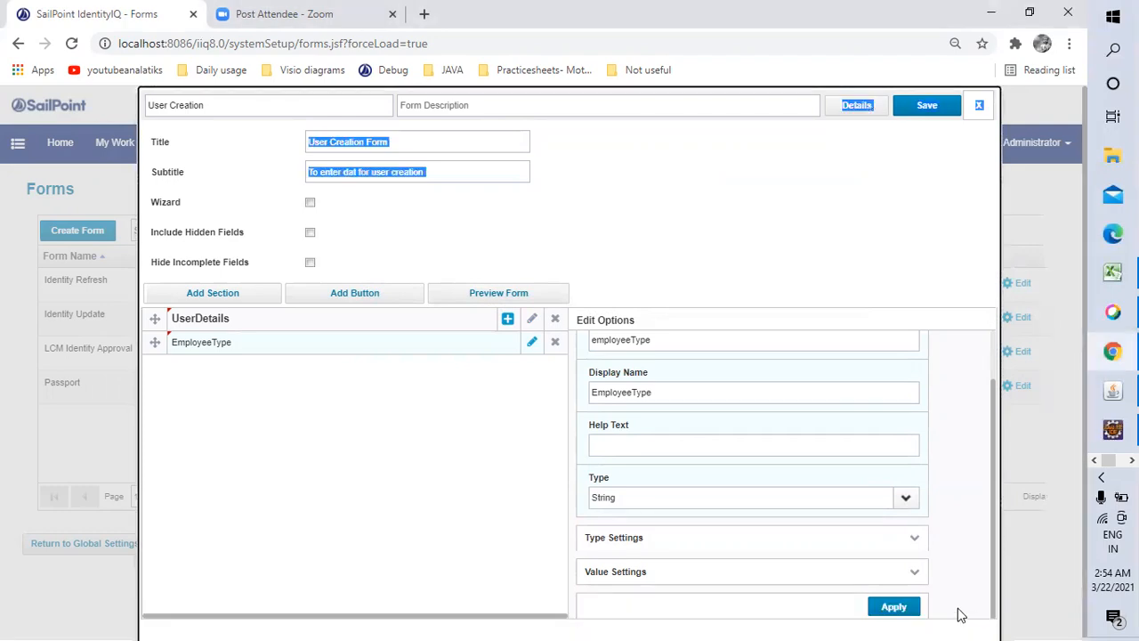
left_click(897, 611)
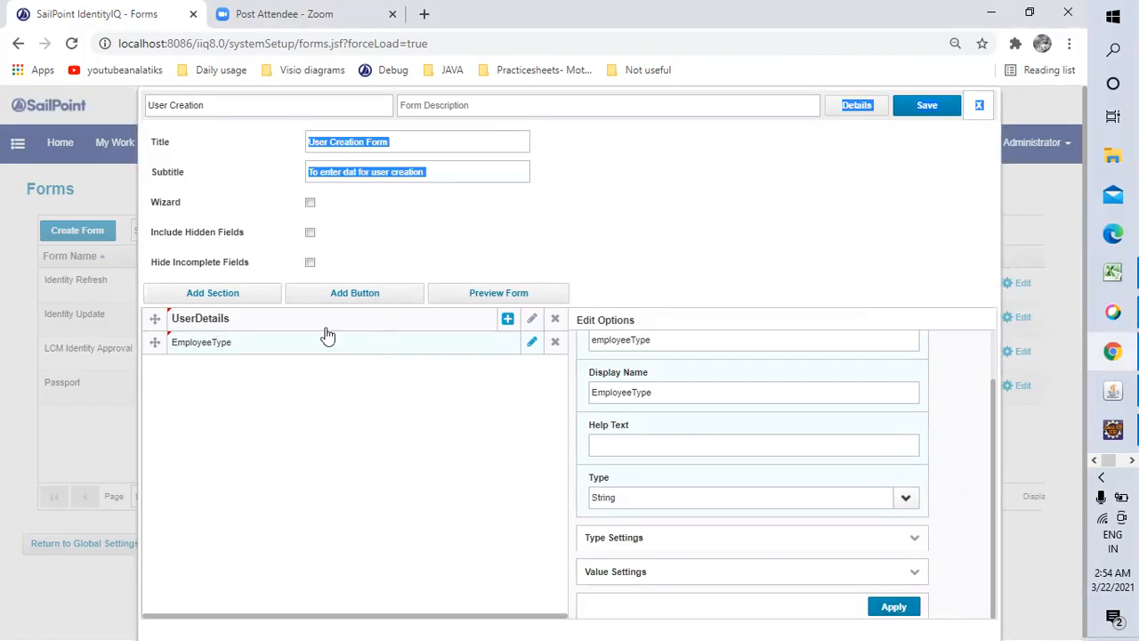
Open the UserDetails section's options, compare its label with the heading in the form preview, and return to editing
left_click(531, 319)
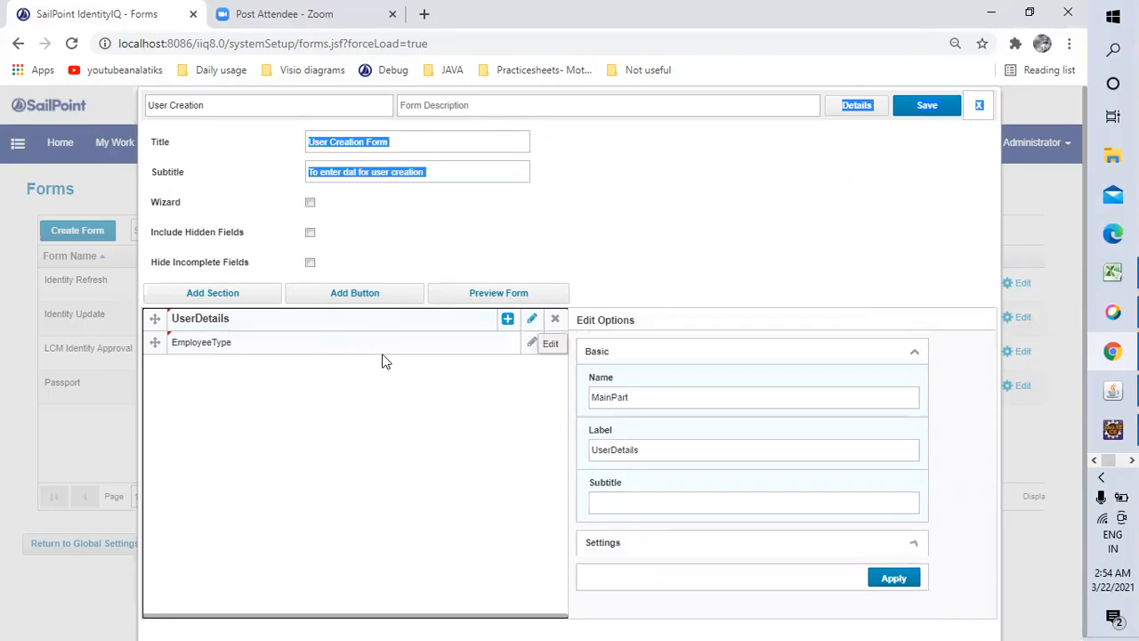
double_click(618, 450)
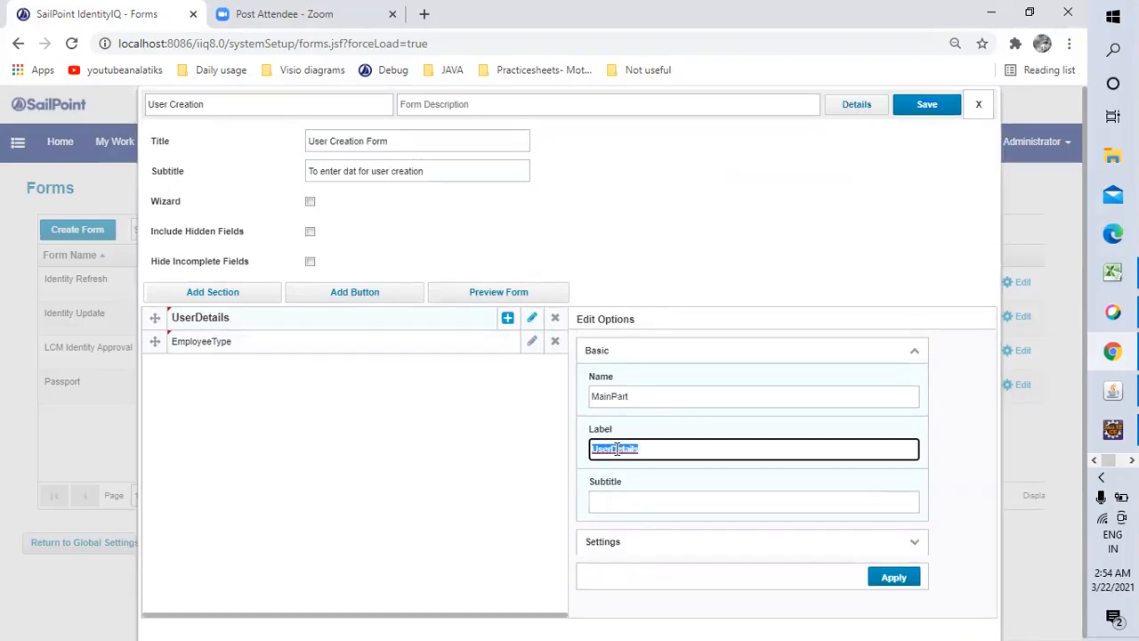
left_click(481, 297)
double_click(178, 386)
triple_click(178, 386)
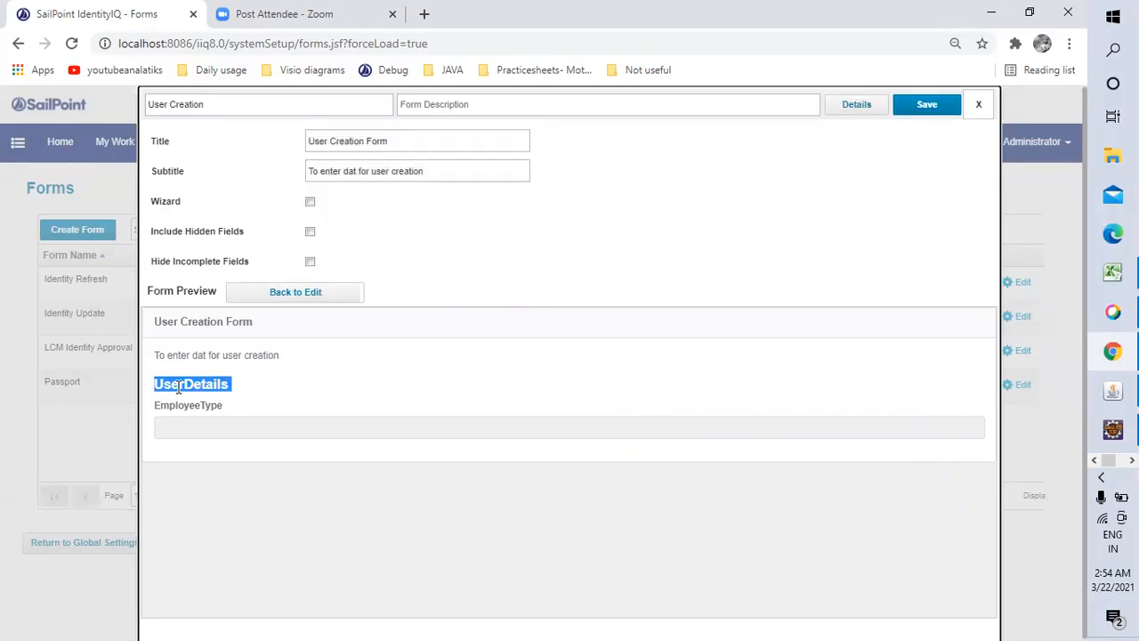
left_click(262, 296)
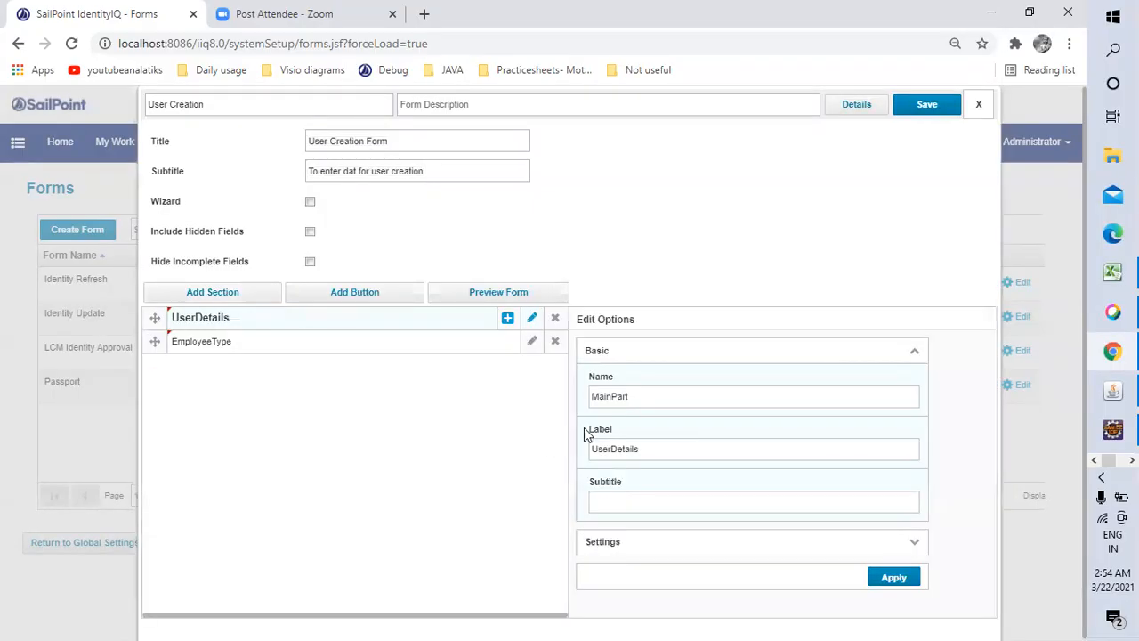
Set the section's label to "User Details", apply it and preview the form
left_click(611, 448)
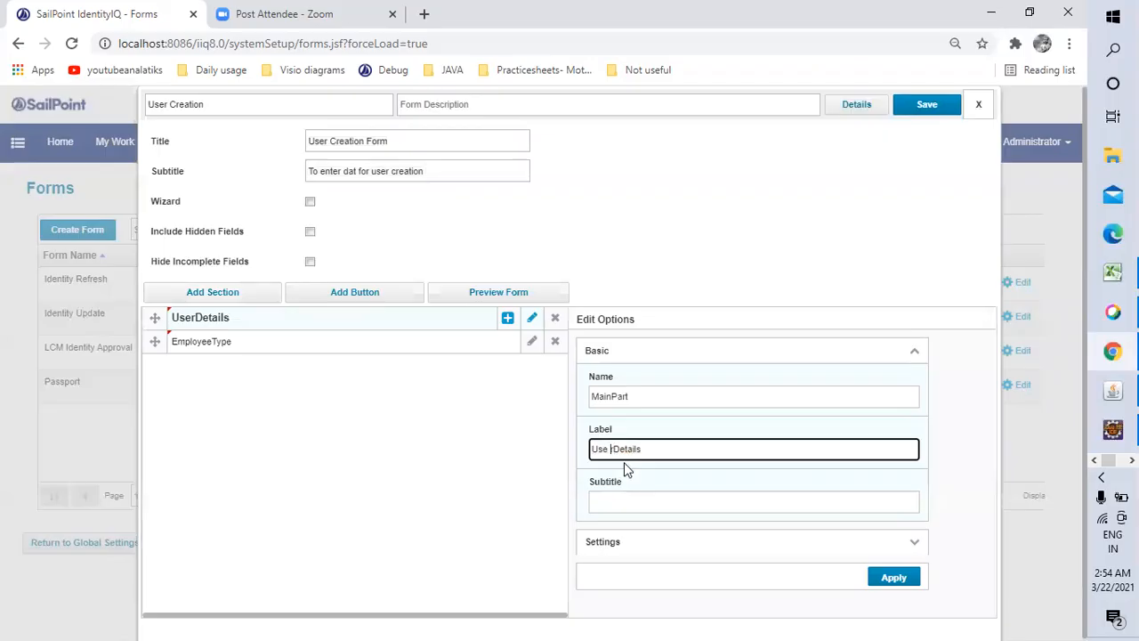
key("BackSpace")
key("Return")
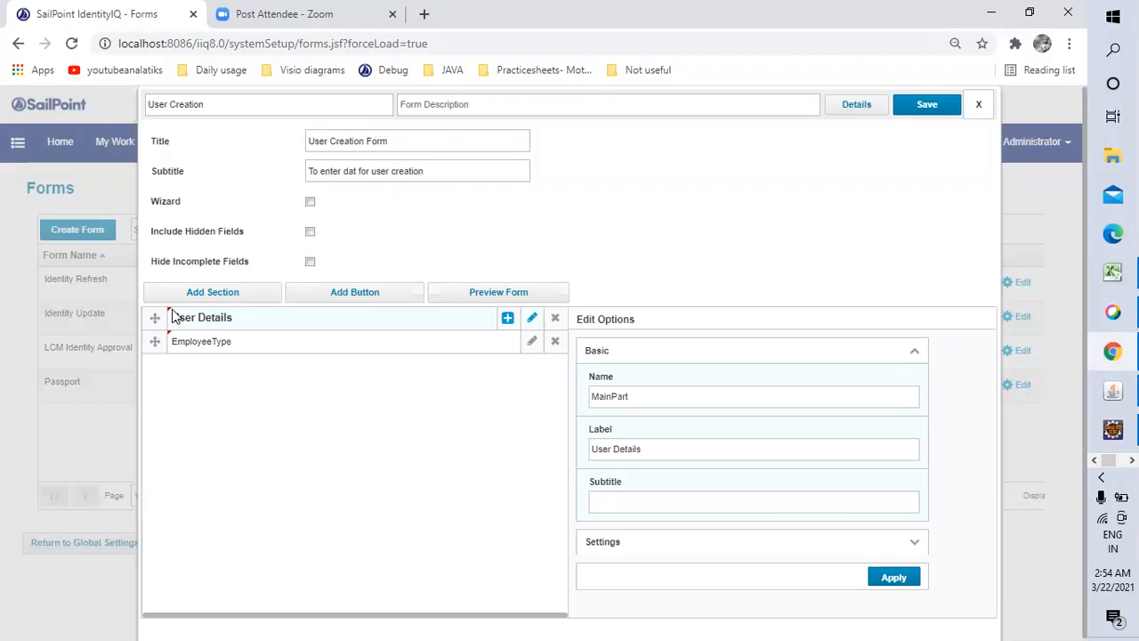
left_click(498, 296)
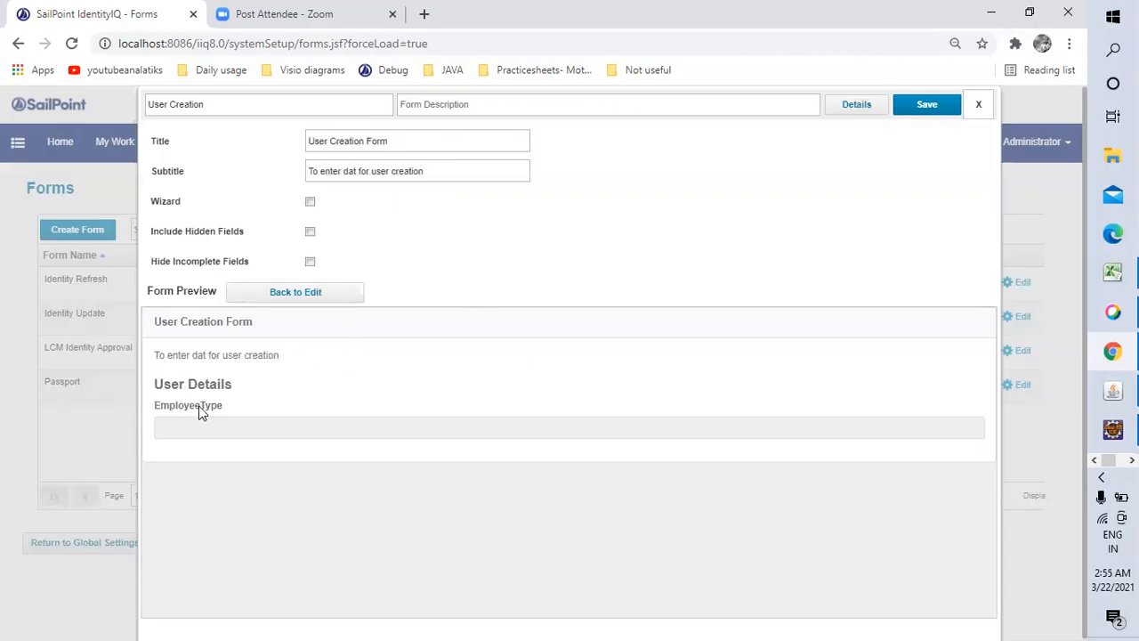
Return to editing the form and check the Settings options of the User Details section
left_click(265, 297)
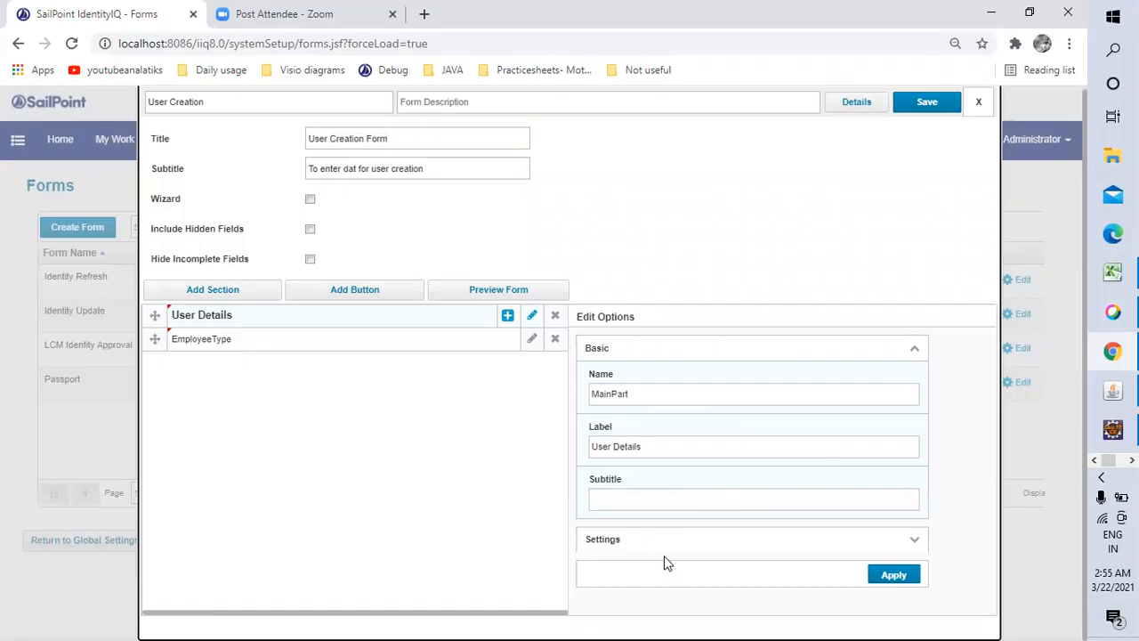
left_click(914, 542)
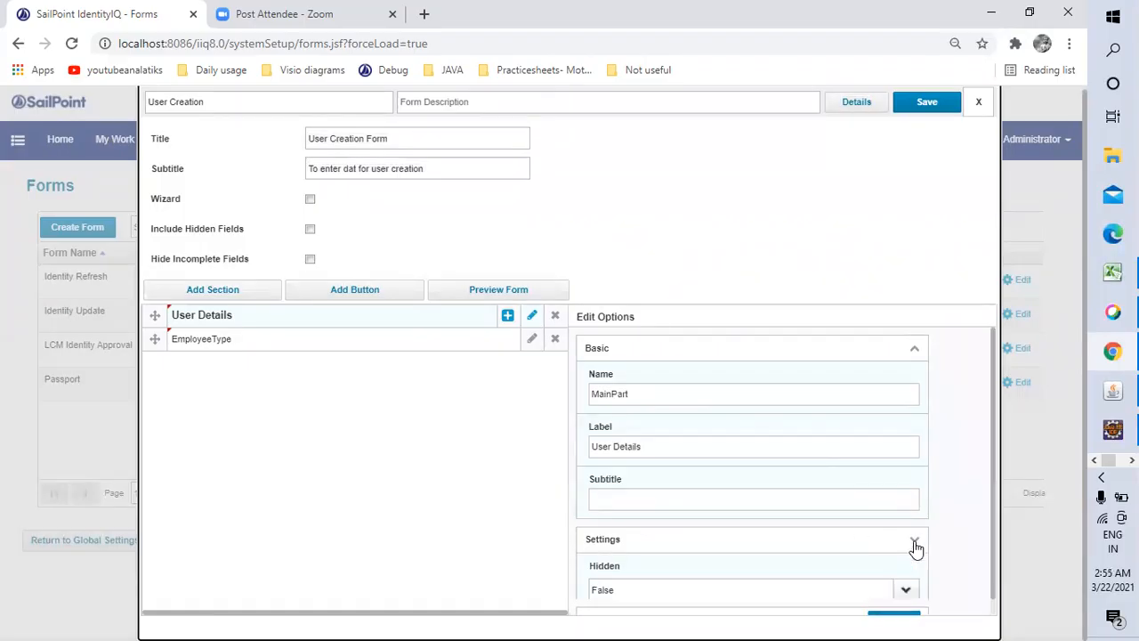
left_click(915, 543)
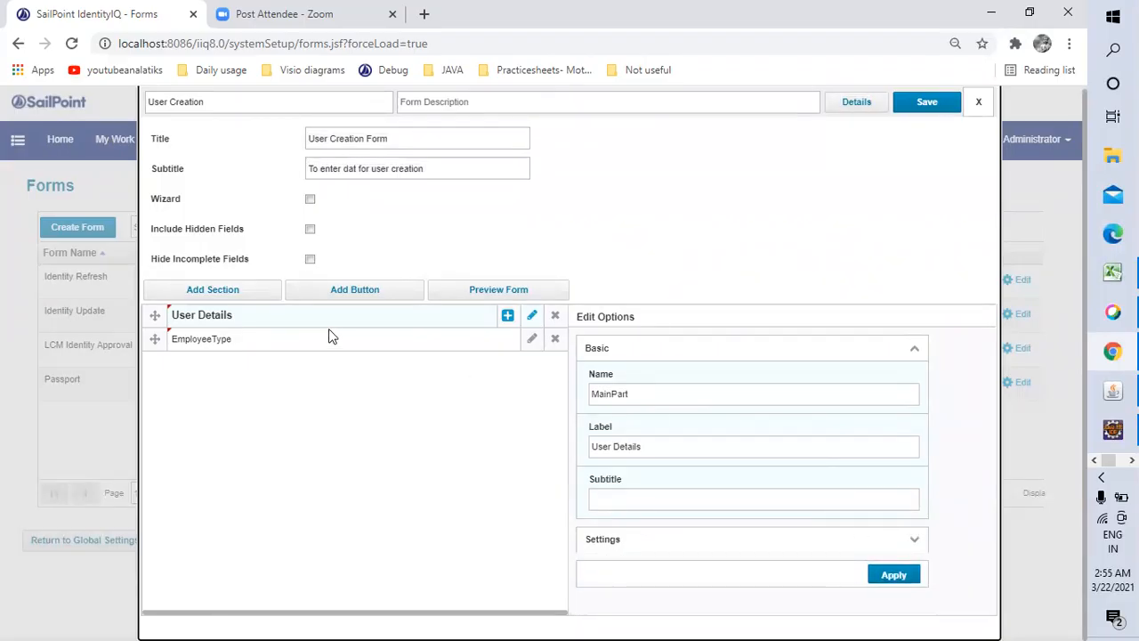
Open the EmployeeType field's options and expand its Type Settings
left_click(532, 339)
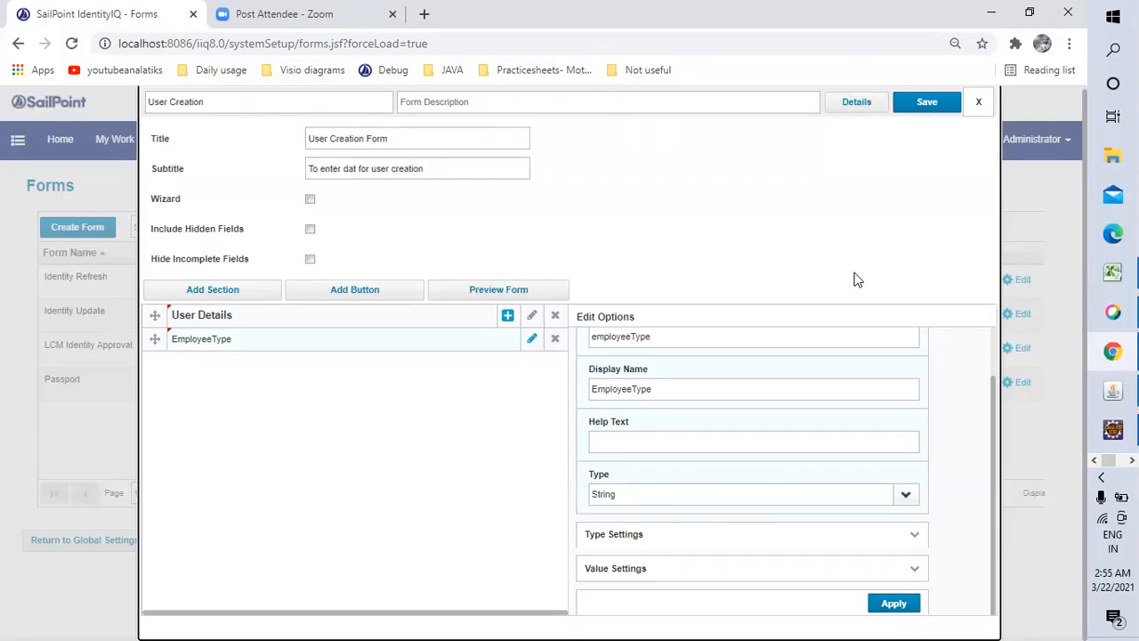
scroll(950, 501, "up", 2)
scroll(839, 556, "down", 2)
left_click(915, 537)
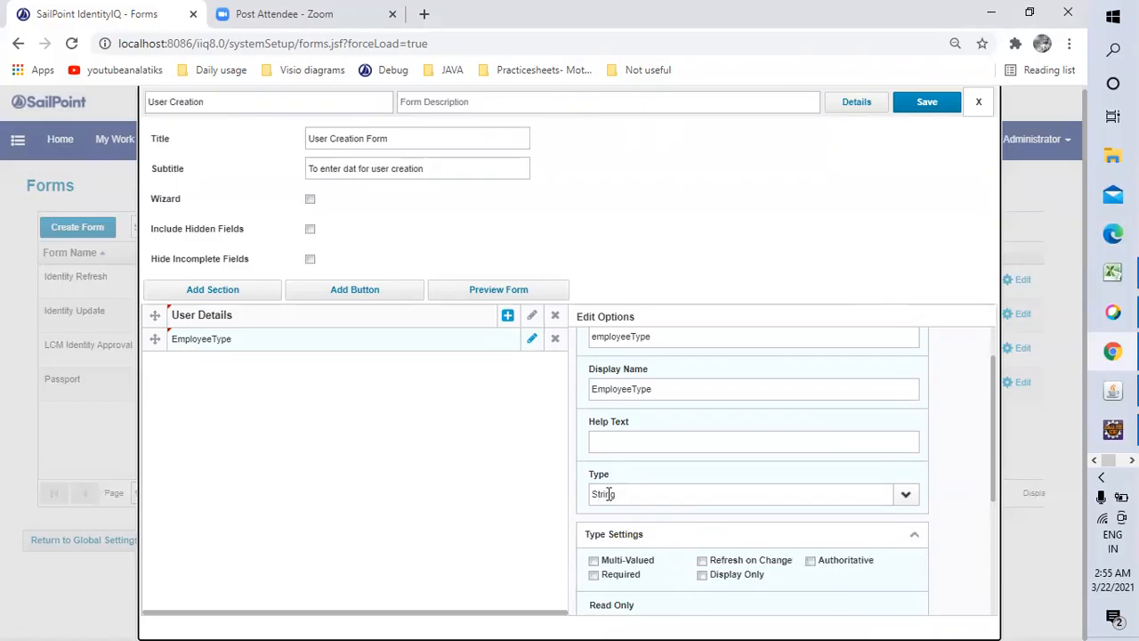
Switch to Paint, point out the Employee and Contractor choices under Employee Type in the sketch, and return to the form editor
key("alt+Tab")
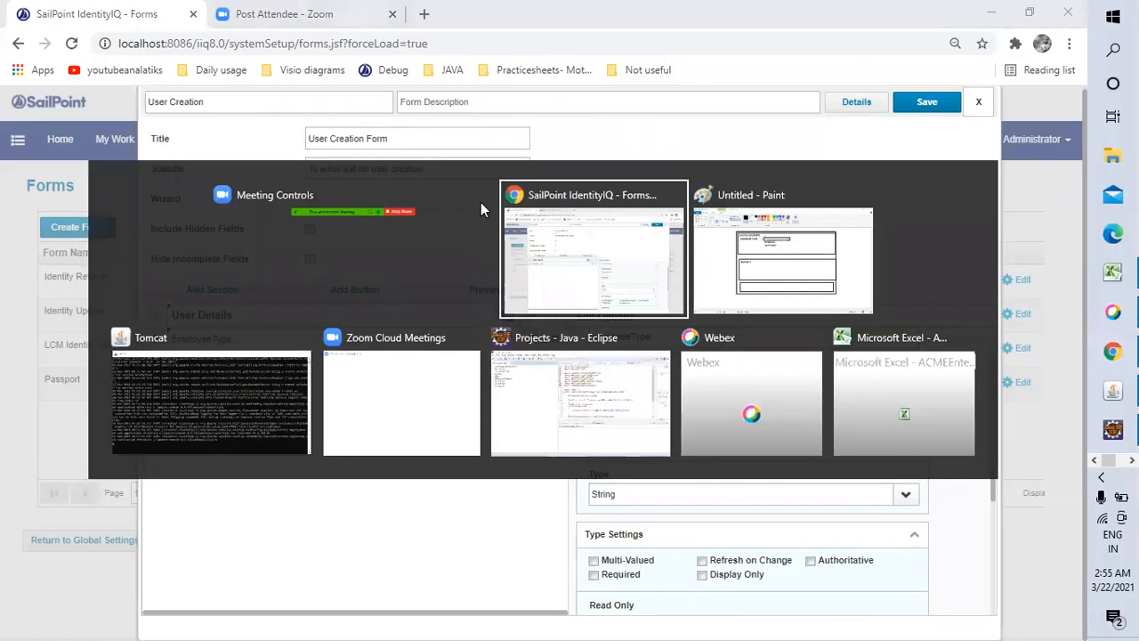
key("alt+Tab")
key("alt+Tab")
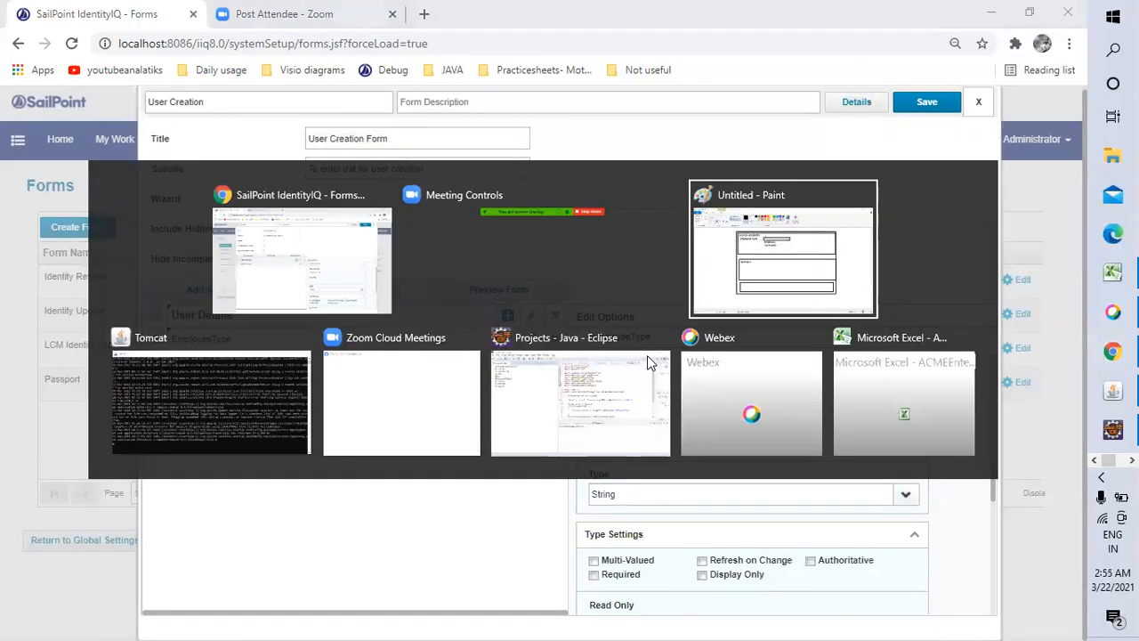
left_click(449, 207)
left_click(454, 202)
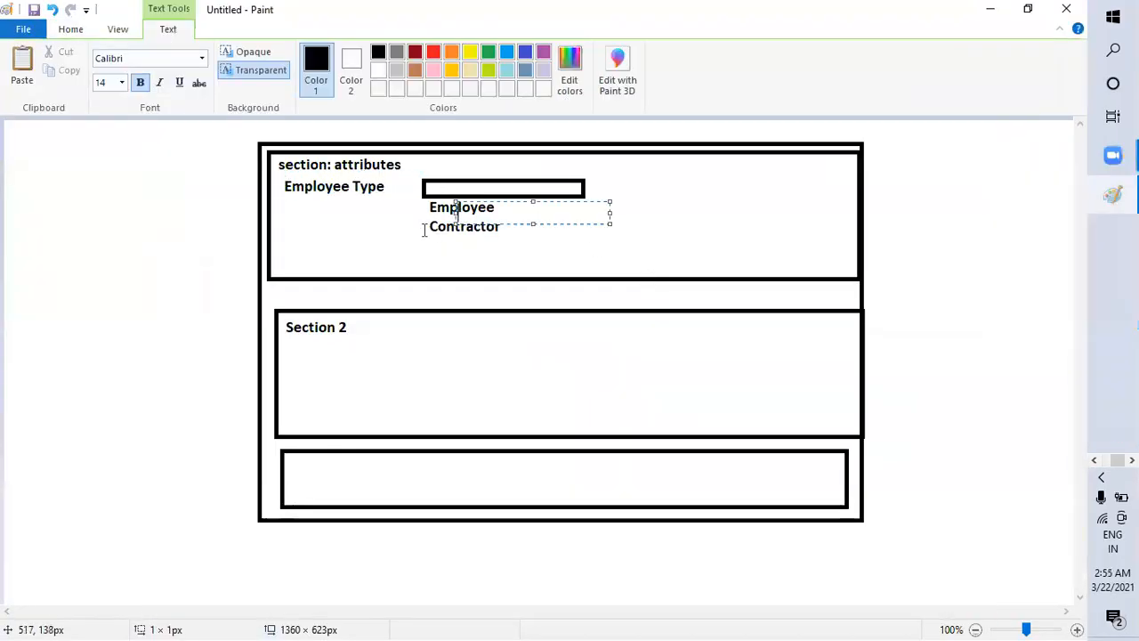
left_click(423, 226)
left_click(439, 194)
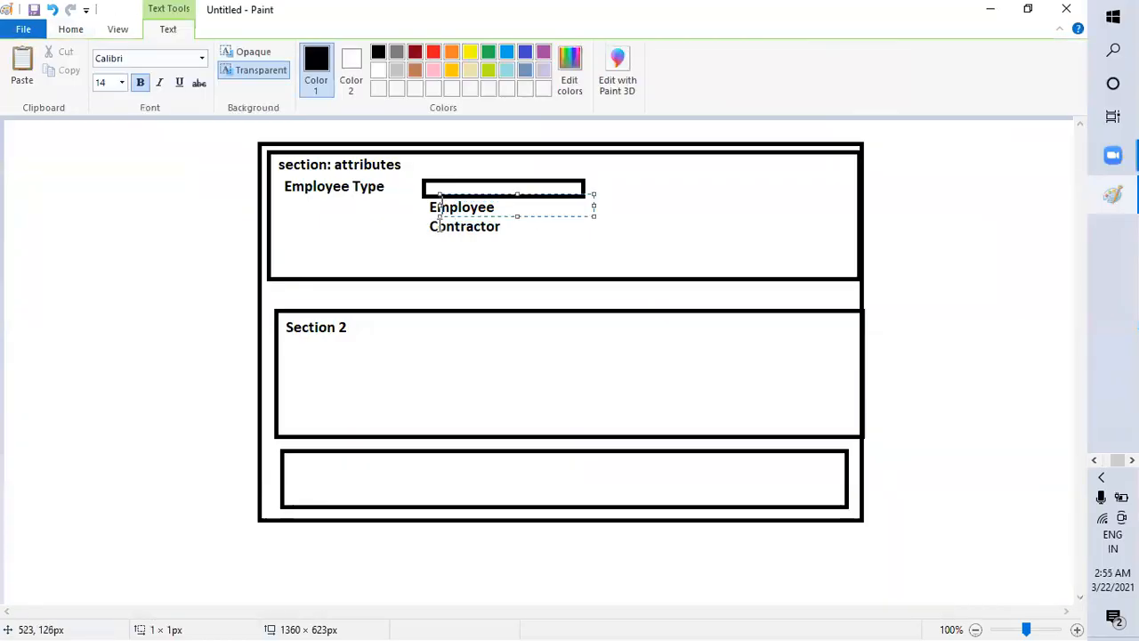
left_click(434, 233)
key("alt+Tab")
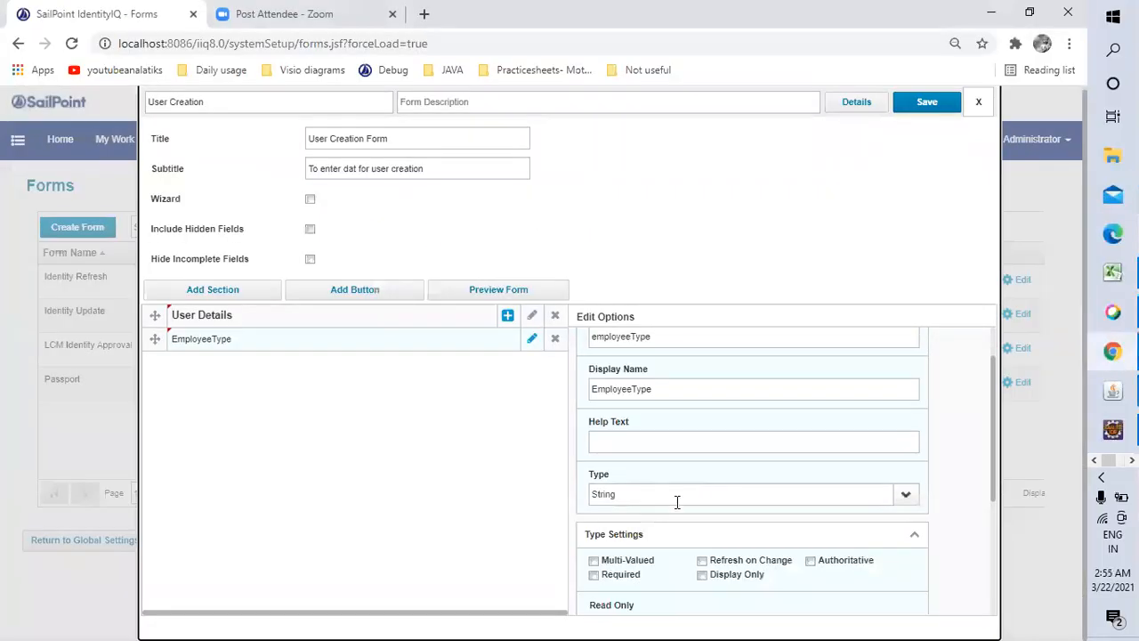
Review the EmployeeType field's Type and Type Settings, and collapse both the Type Settings and Settings groups
double_click(633, 499)
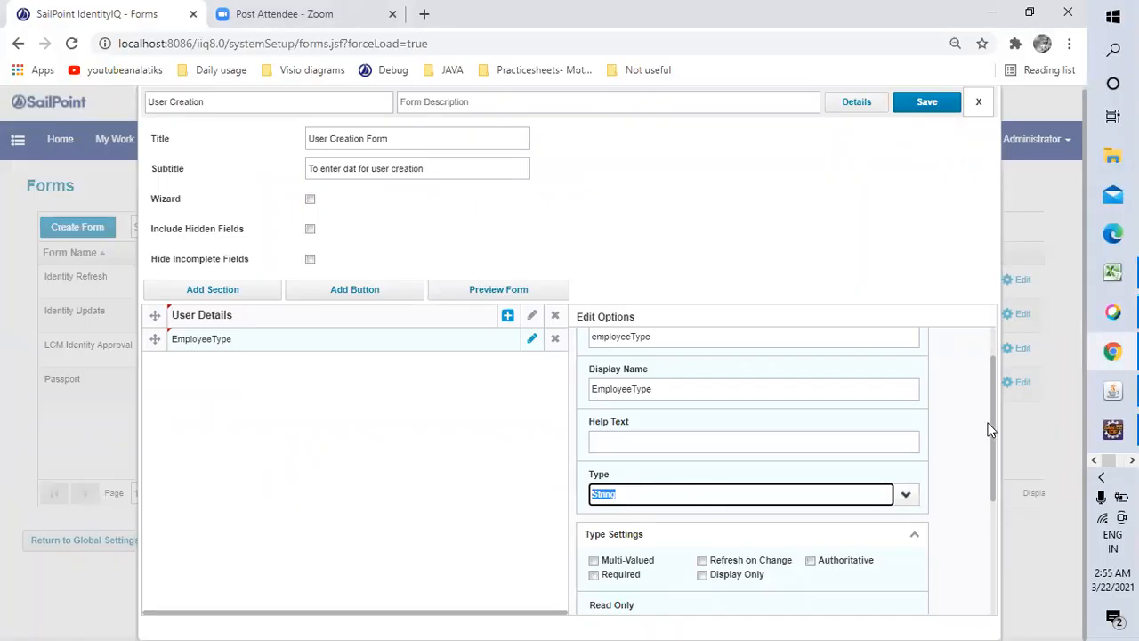
left_click_drag(992, 417, 974, 475)
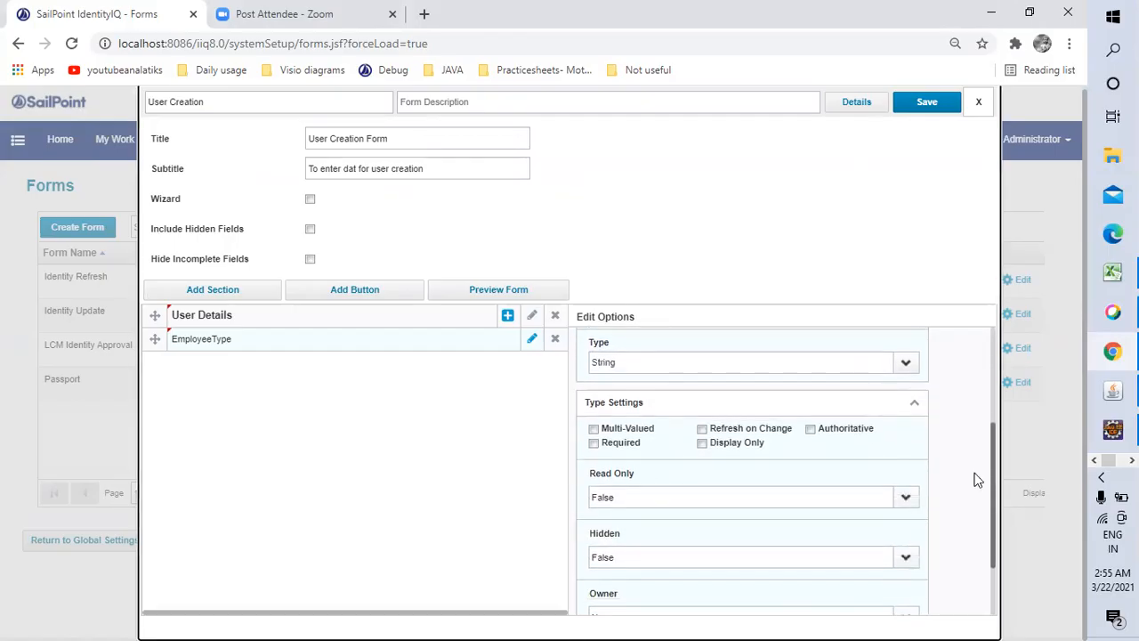
left_click(913, 407)
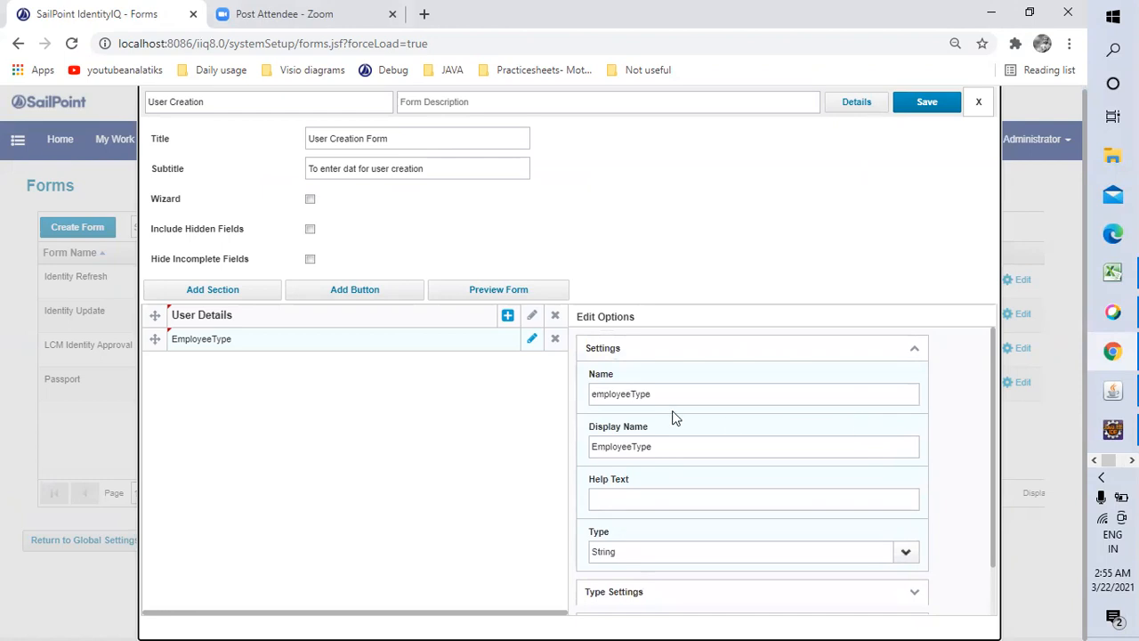
left_click(915, 352)
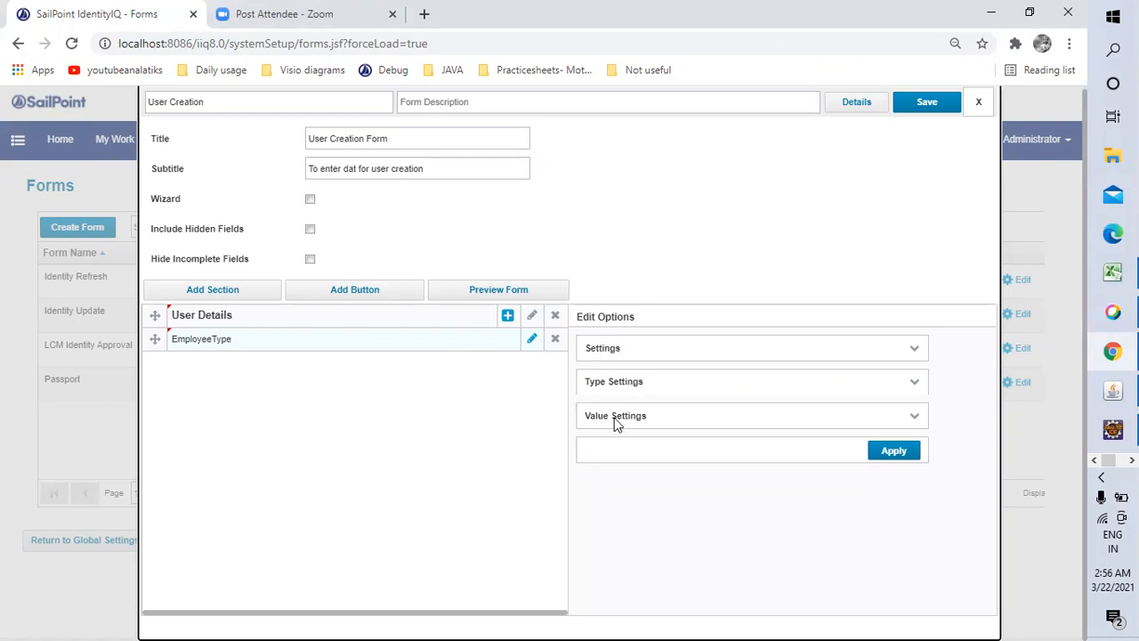
Set Allowed Values to Value in the EmployeeType field's Value Settings, checking the sketched choices in Paint before selecting the option
left_click(912, 420)
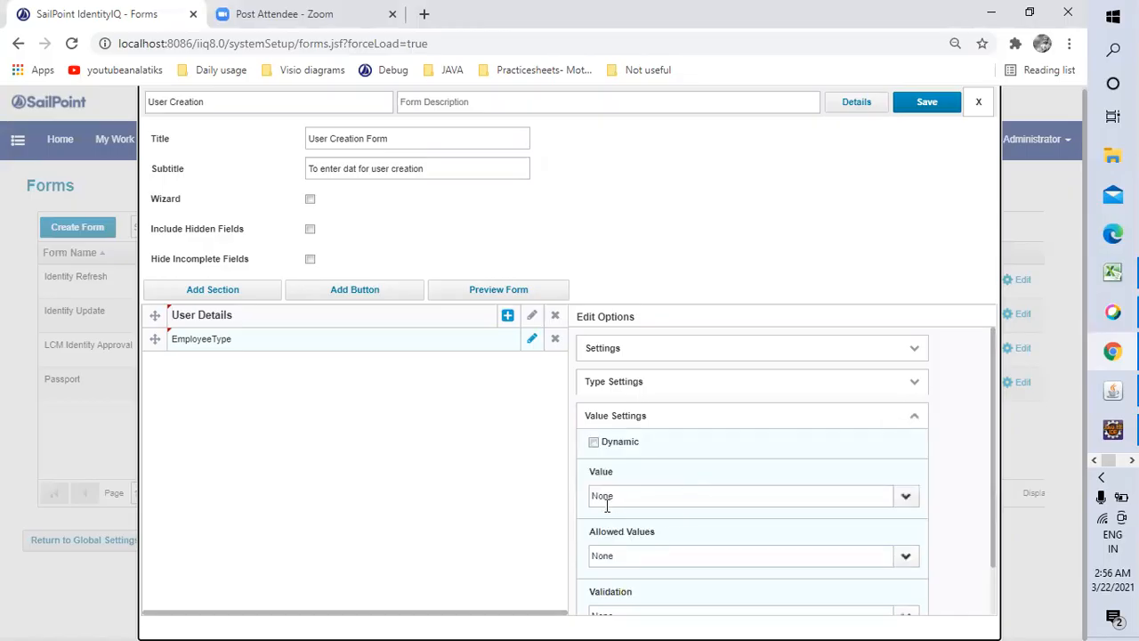
scroll(607, 504, "down", 2)
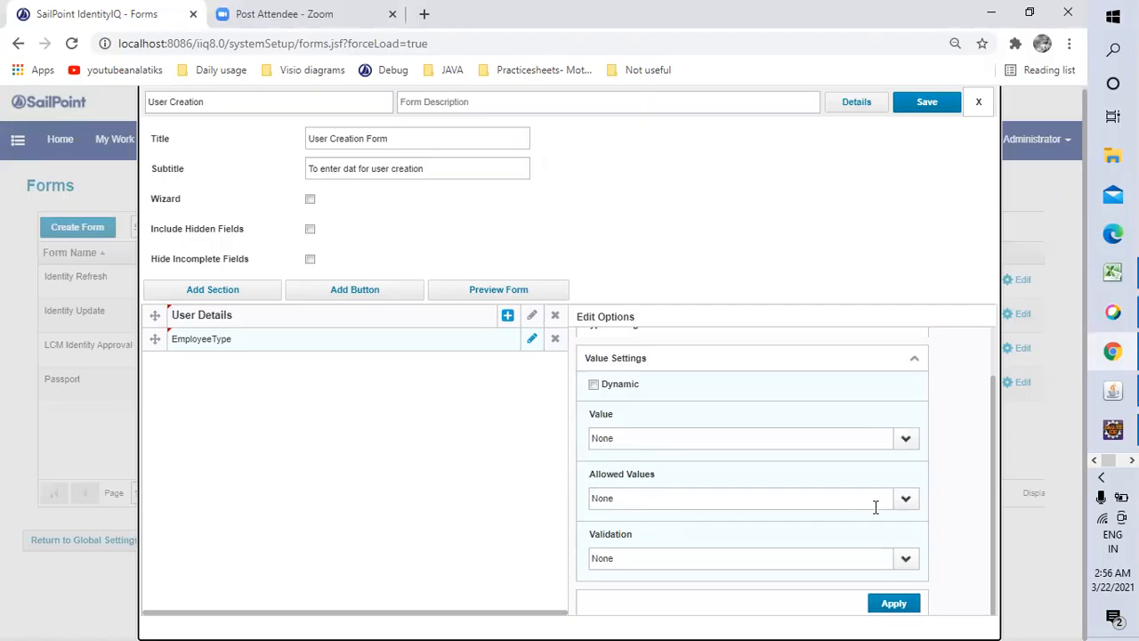
left_click(904, 504)
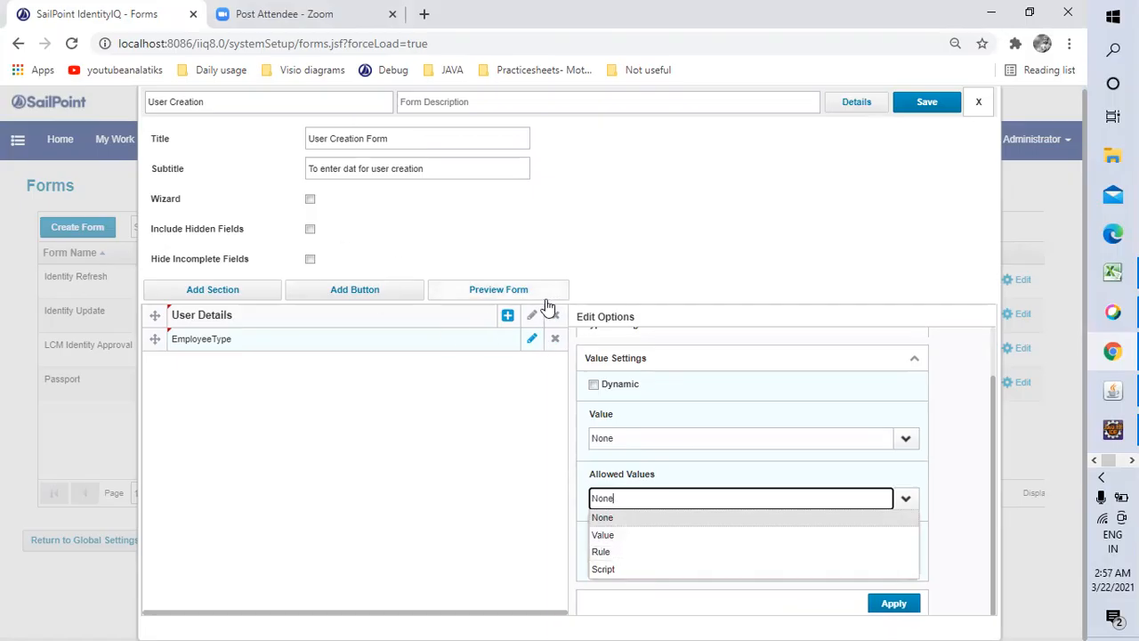
key("ctrl+super+Right")
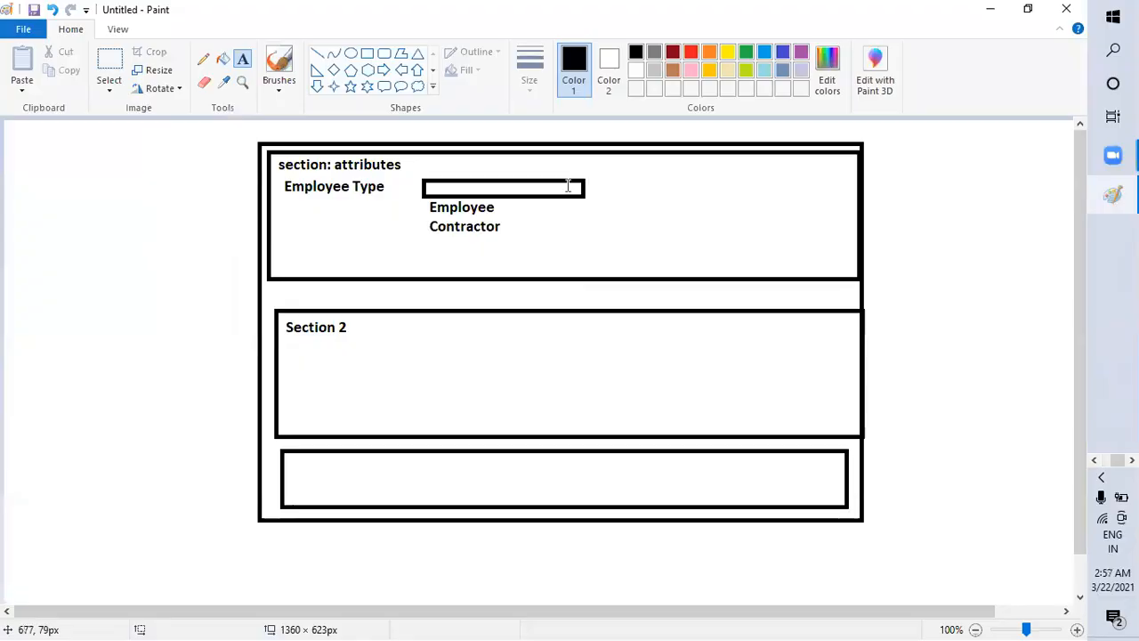
left_click_drag(428, 203, 516, 232)
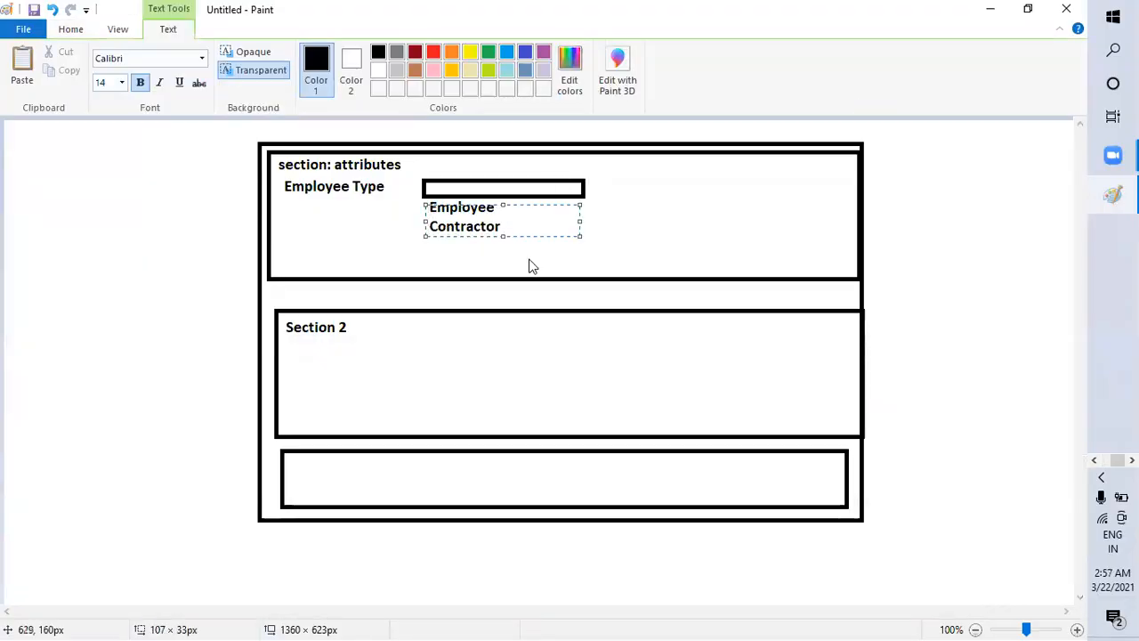
key("ctrl+super+Left")
left_click(610, 535)
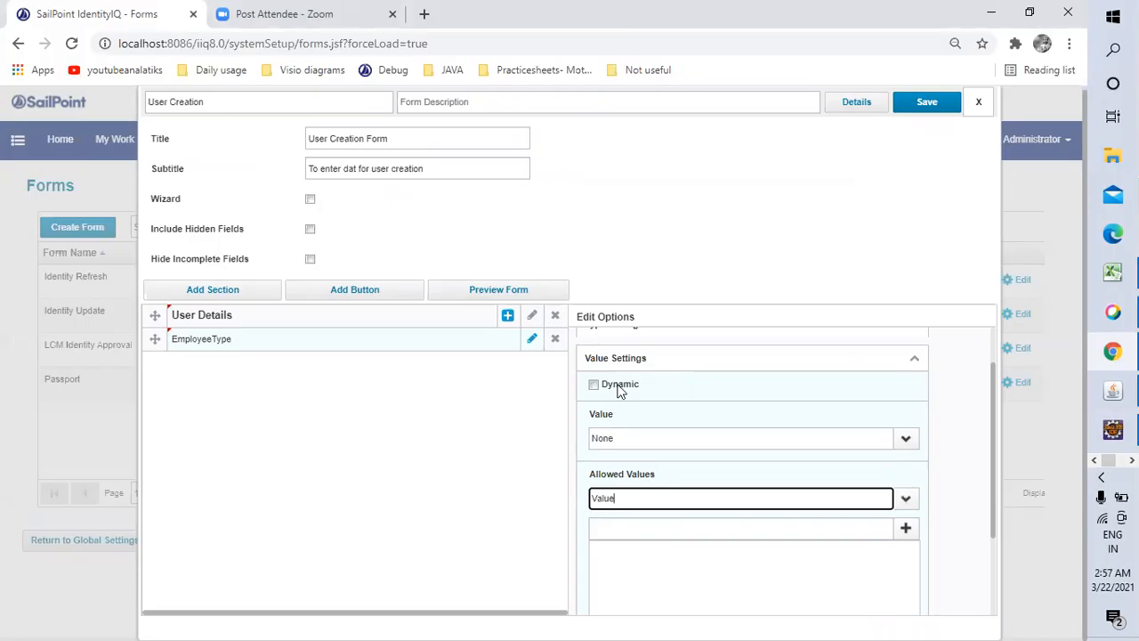
scroll(653, 447, "up", 1)
scroll(640, 455, "down", 3)
scroll(626, 473, "up", 2)
scroll(617, 416, "up", 1)
scroll(623, 420, "down", 3)
Add Employee and Contractor to the EmployeeType field's allowed values
left_click(653, 418)
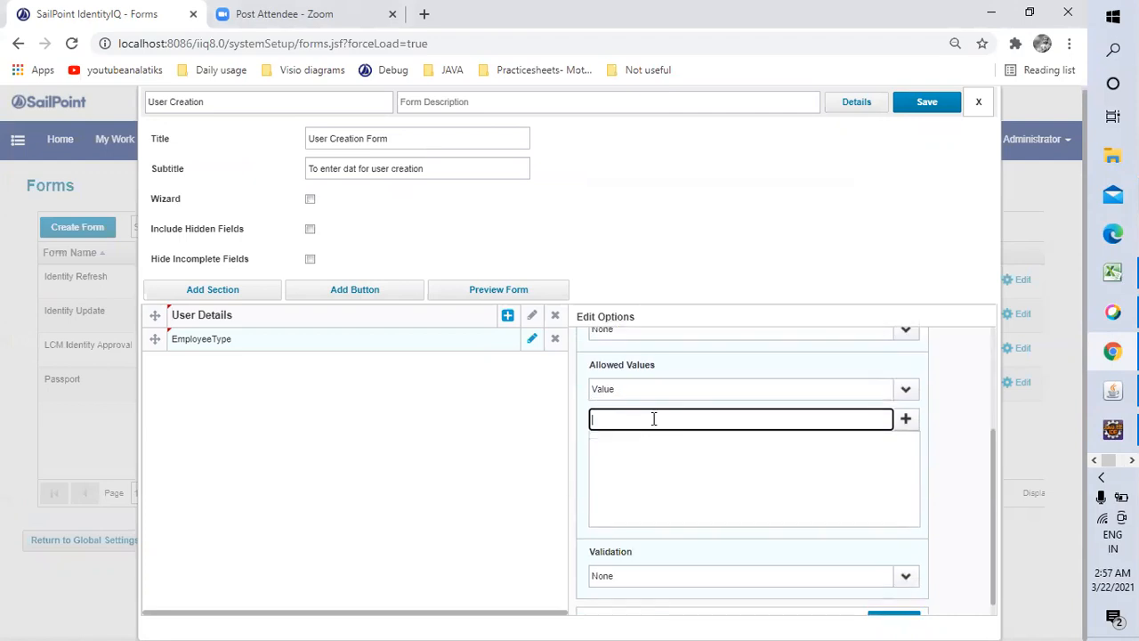
type("Employee")
left_click(906, 419)
left_click(633, 412)
type("Contractor")
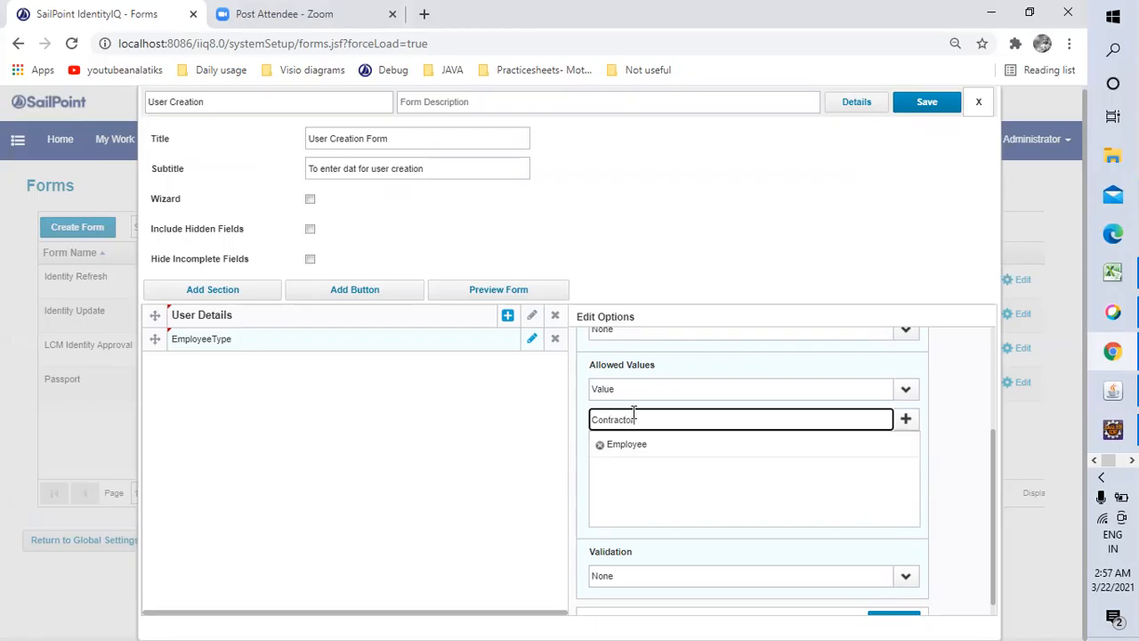
left_click(904, 418)
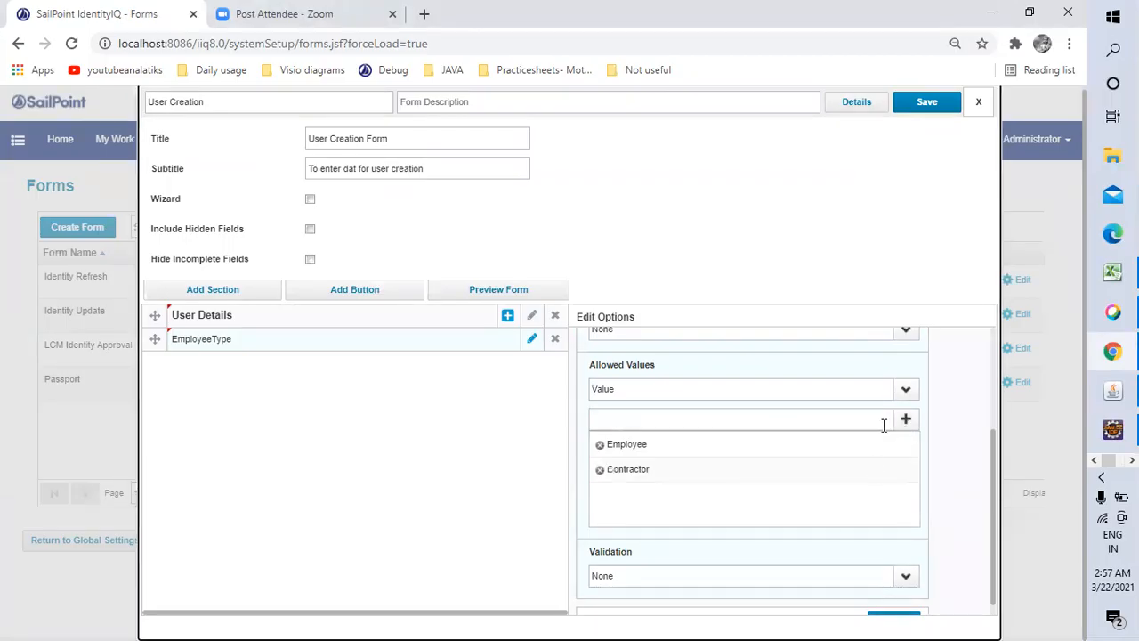
Apply the EmployeeType field's allowed values, check the choices in the form preview, and return to editing
scroll(844, 539, "down", 1)
left_click(881, 603)
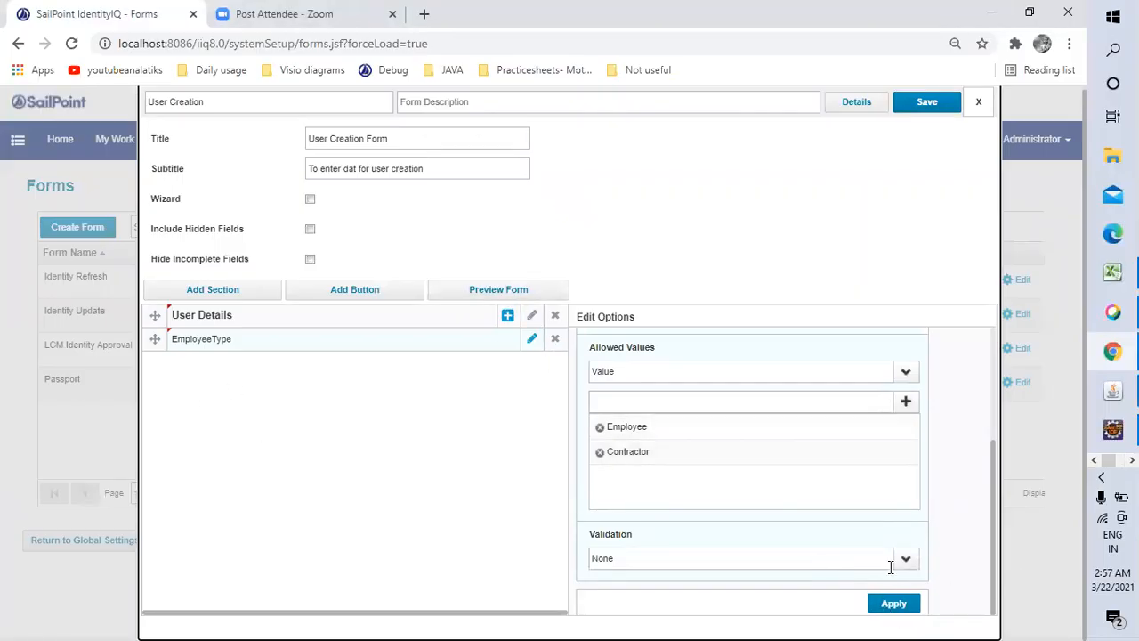
left_click(514, 294)
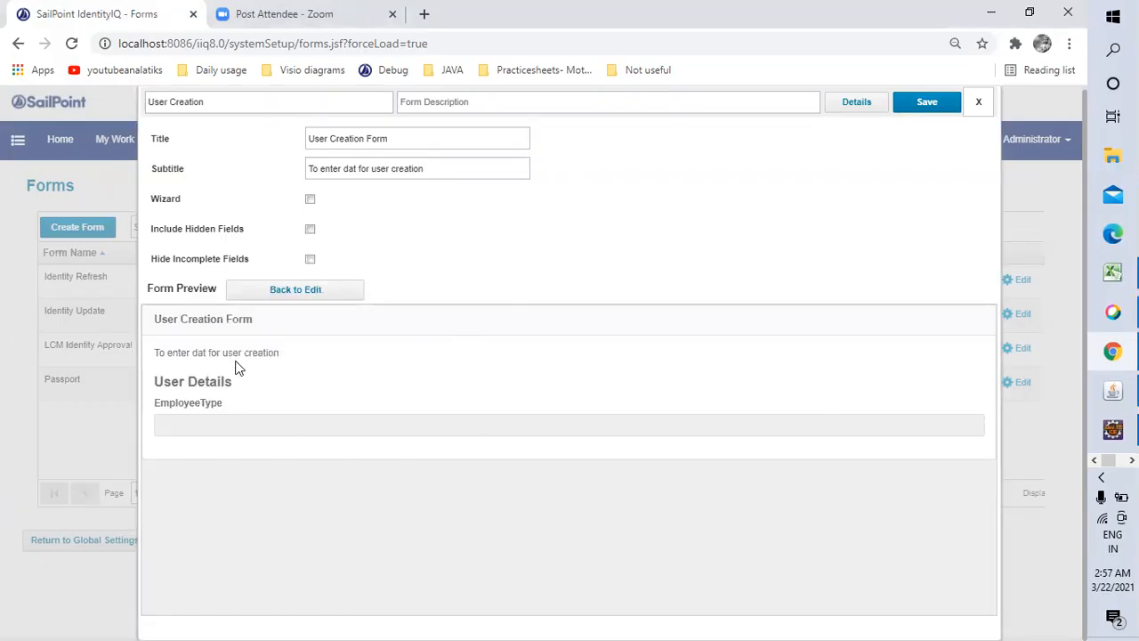
left_click(279, 295)
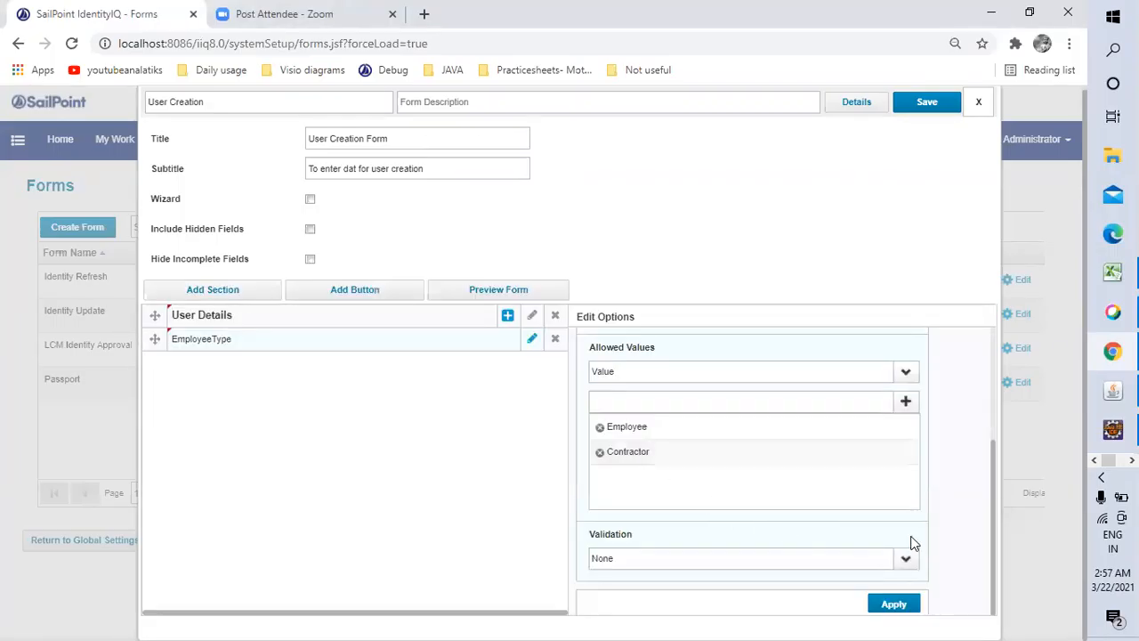
left_click(894, 604)
left_click(489, 293)
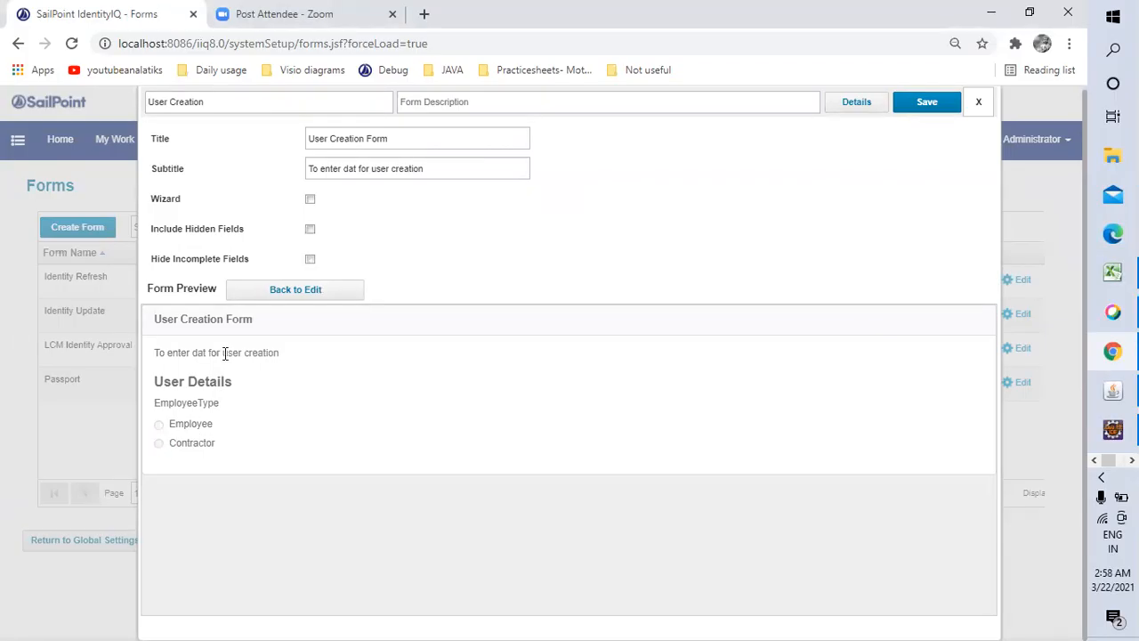
left_click(277, 299)
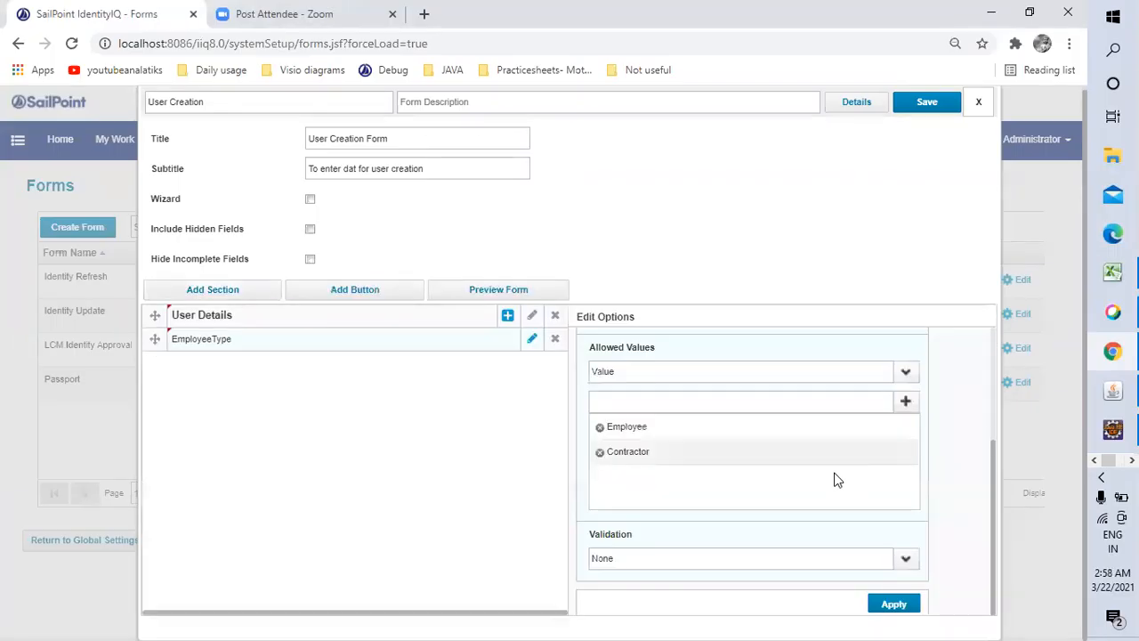
Review the EmployeeType field's Settings, Type Settings and Value Settings, down to the allowed values list
scroll(837, 480, "up", 3)
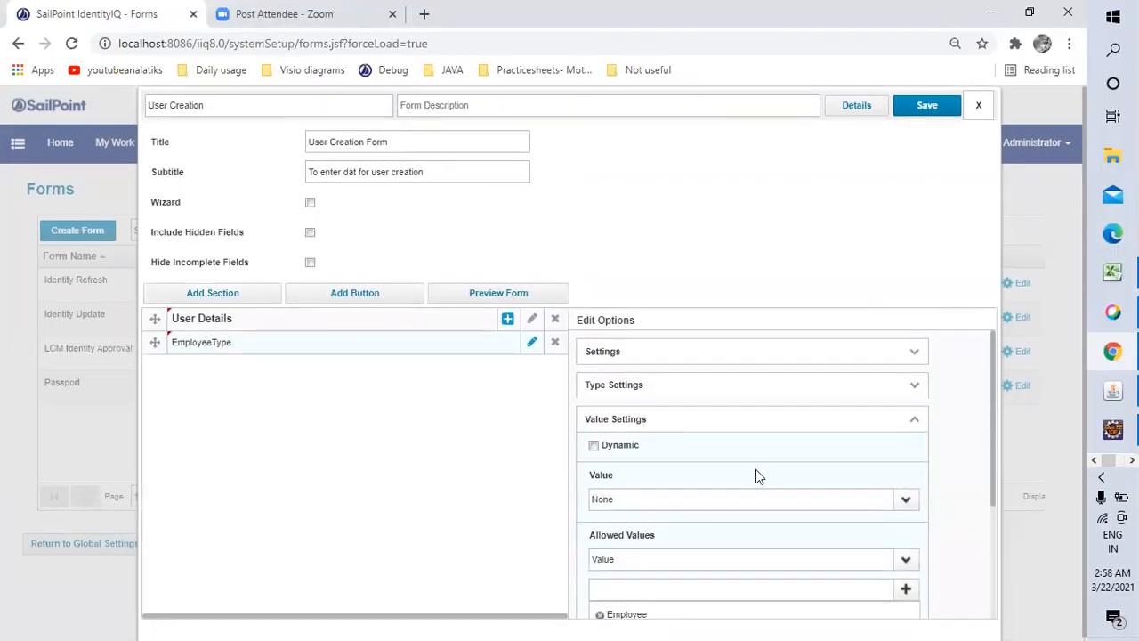
scroll(755, 484, "down", 3)
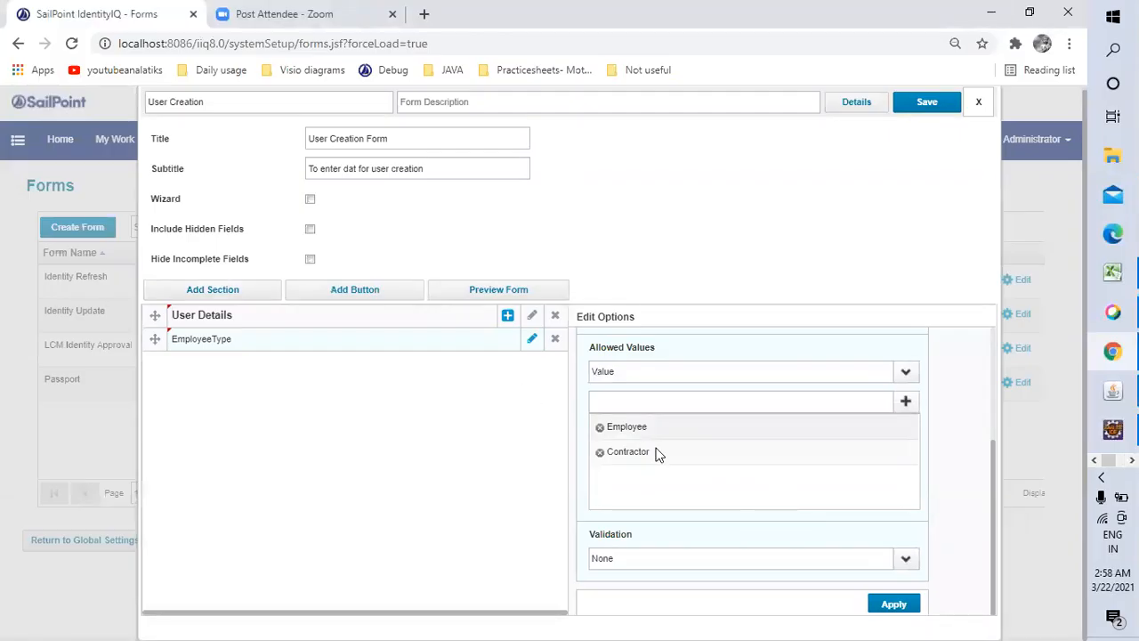
scroll(703, 468, "up", 4)
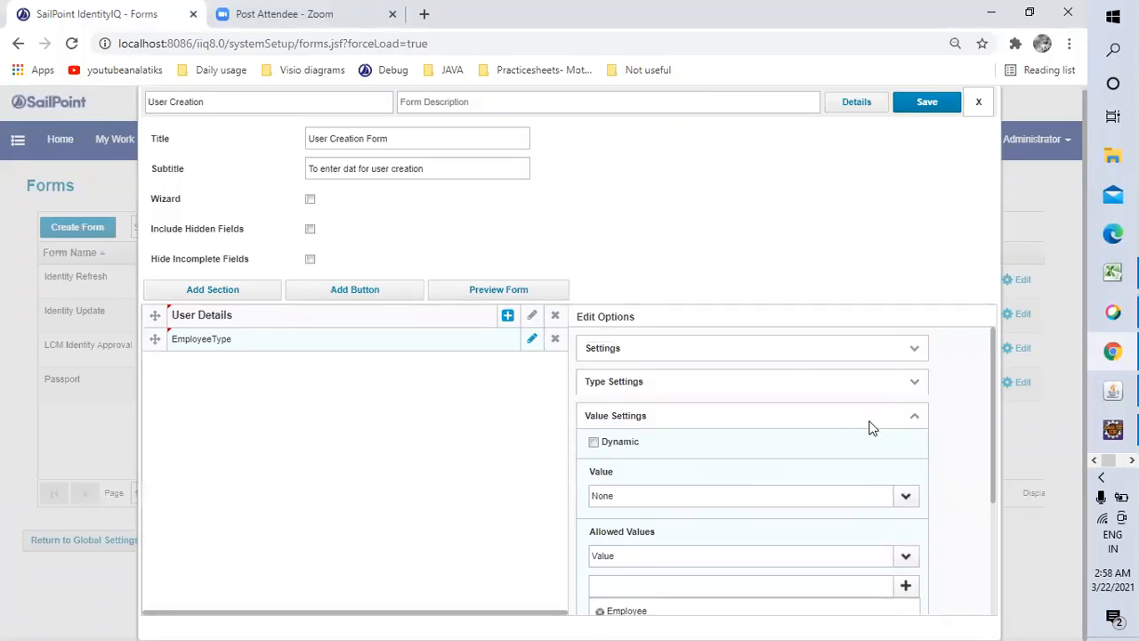
left_click(914, 385)
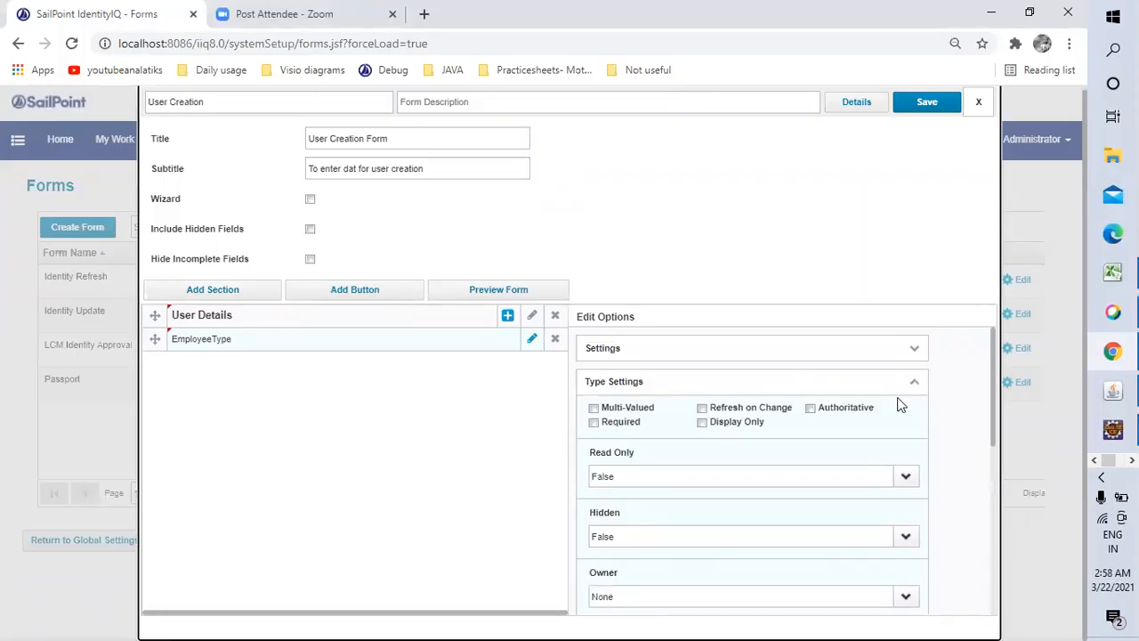
left_click(912, 385)
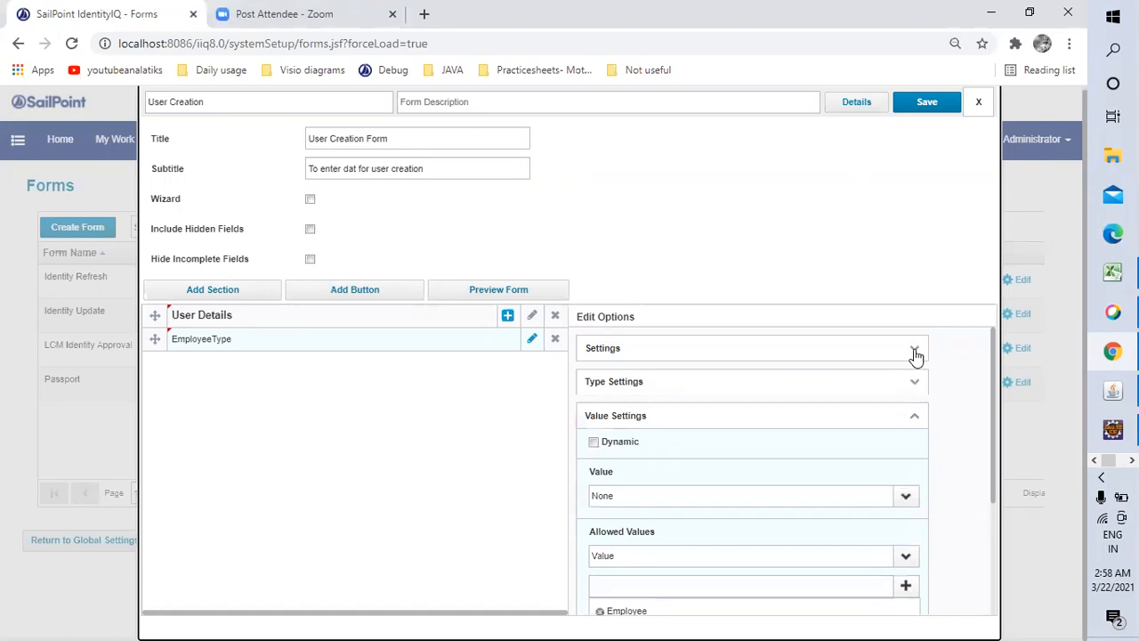
left_click(914, 349)
scroll(660, 494, "down", 2)
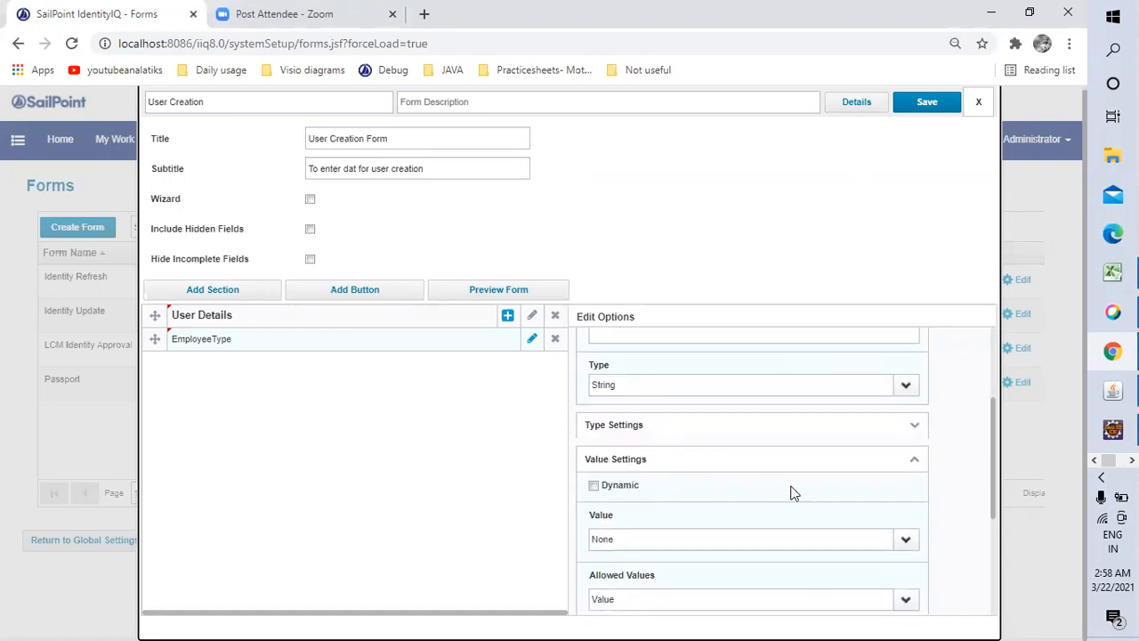
scroll(788, 496, "down", 3)
scroll(785, 497, "up", 3)
scroll(785, 497, "down", 4)
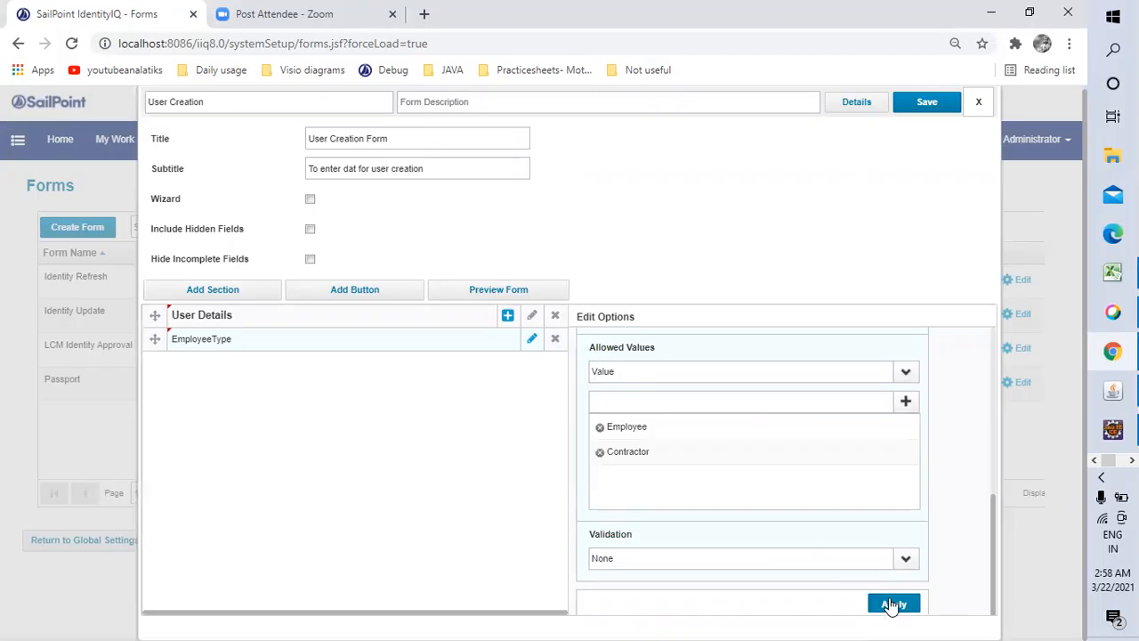
Check the form preview, apply the EmployeeType field's settings, and save the User Creation form
left_click(529, 296)
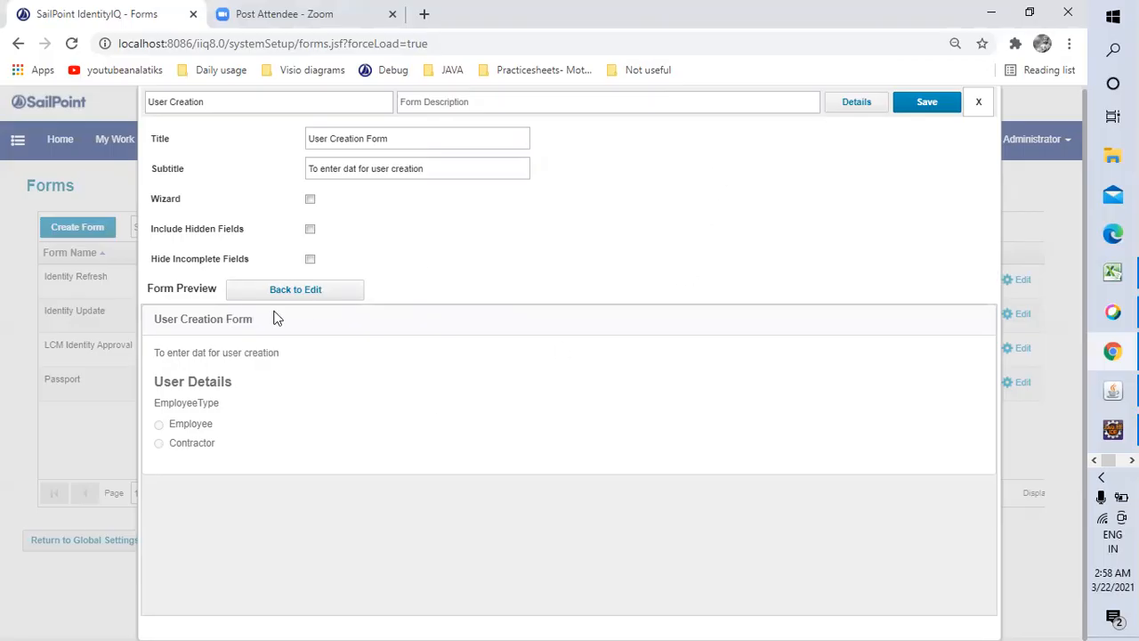
left_click(300, 290)
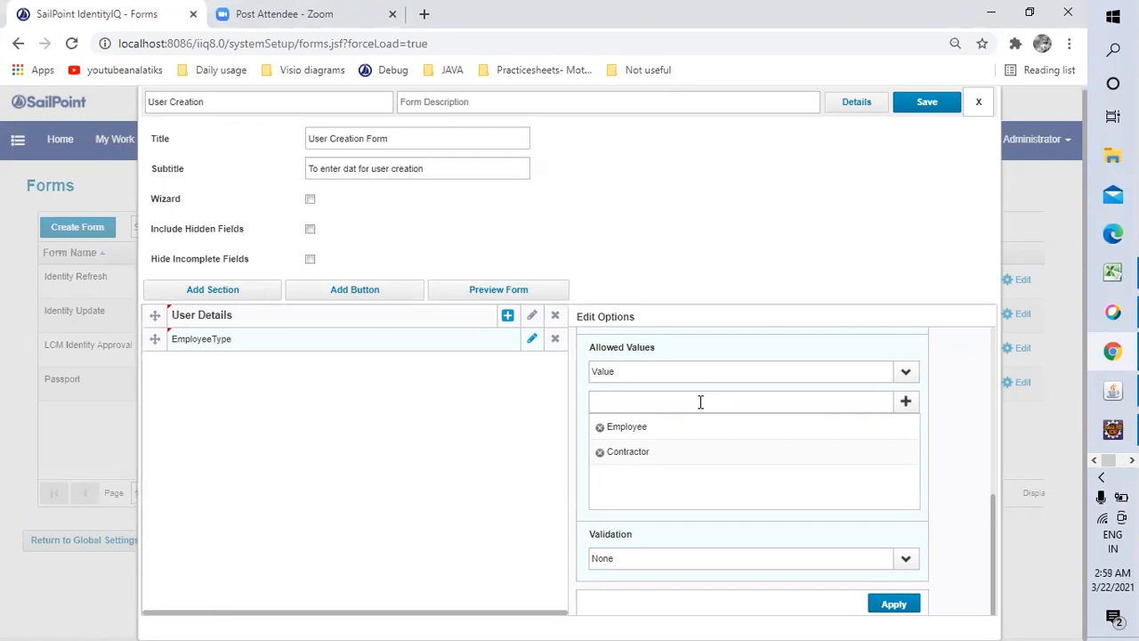
left_click(883, 606)
left_click(919, 105)
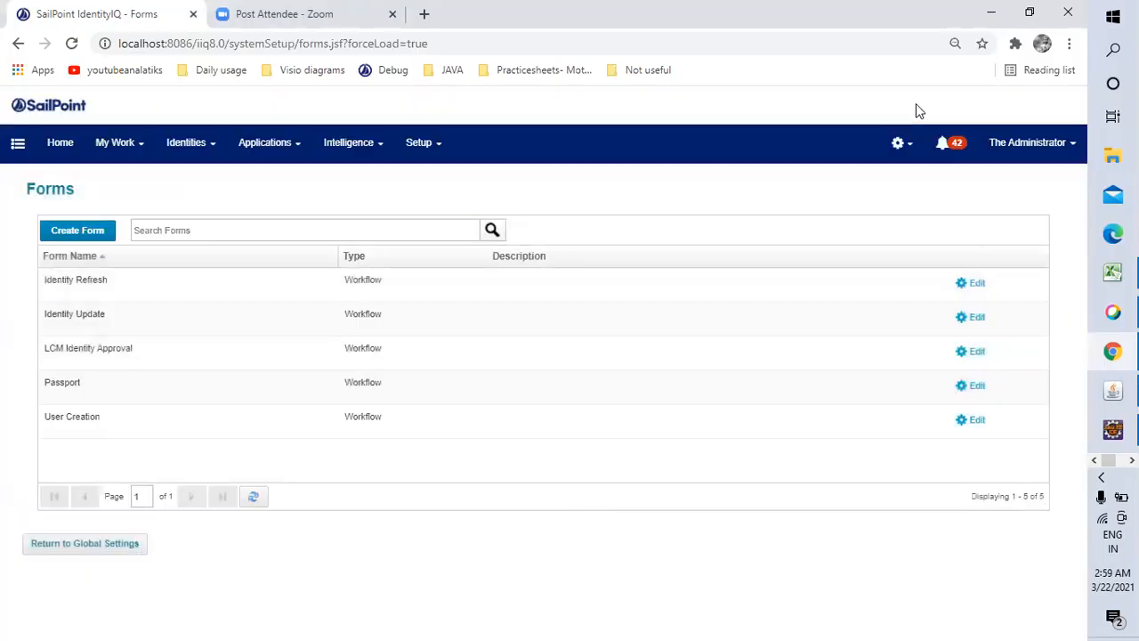
Duplicate the Forms browser tab, load localhost:8086/iiq8.0/debug in the copy, and dismiss the McAfee feedback banner
right_click(148, 15)
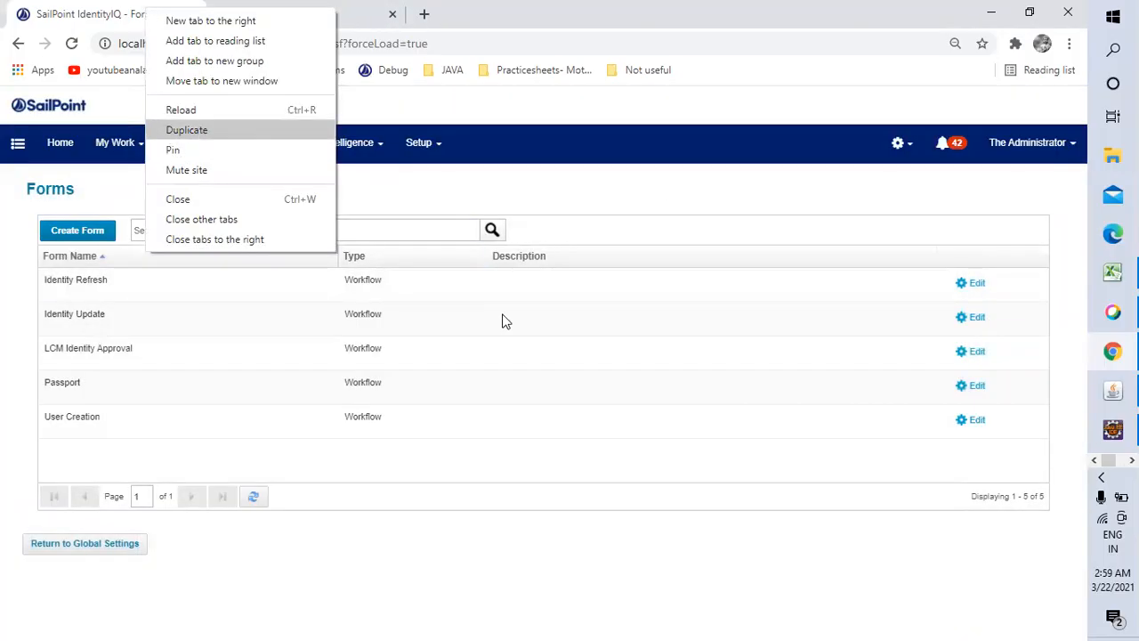
left_click(518, 583)
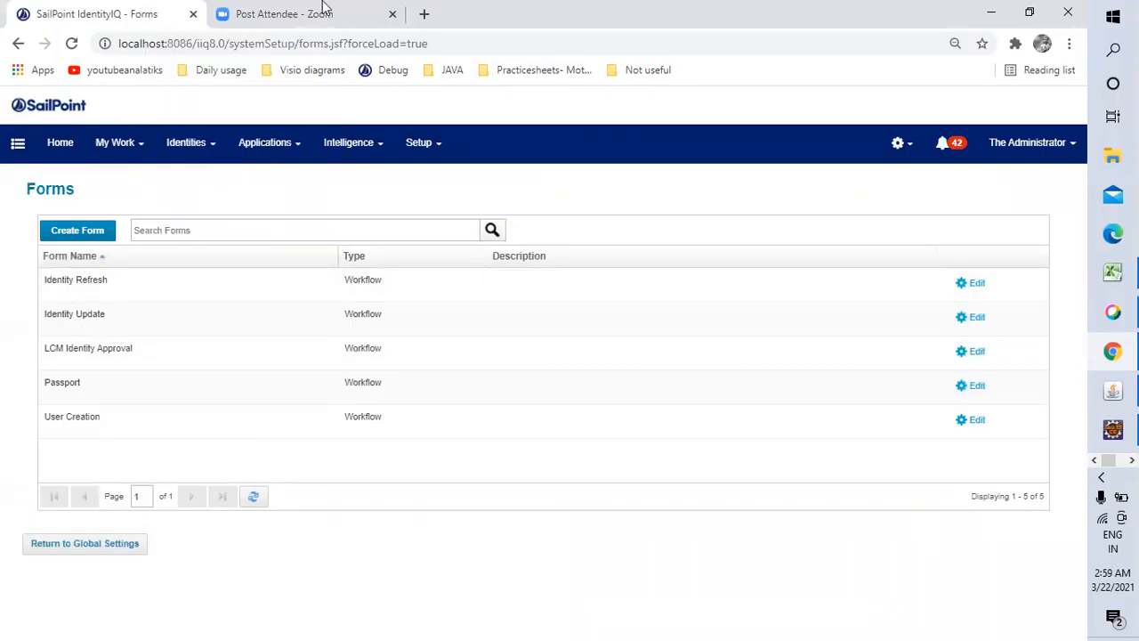
right_click(84, 12)
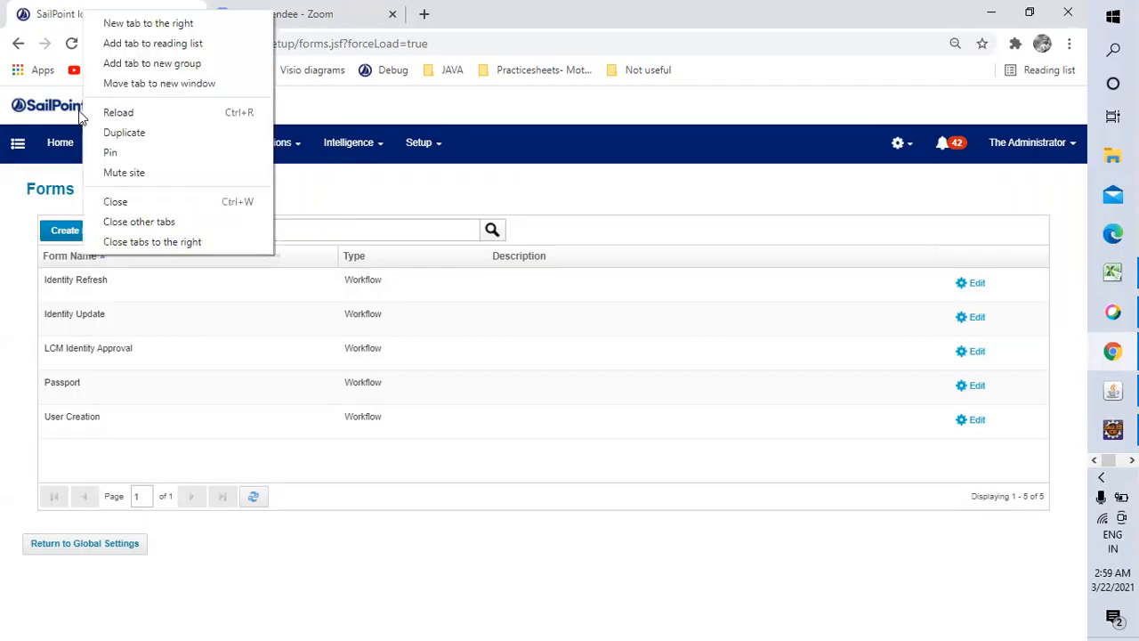
left_click(112, 136)
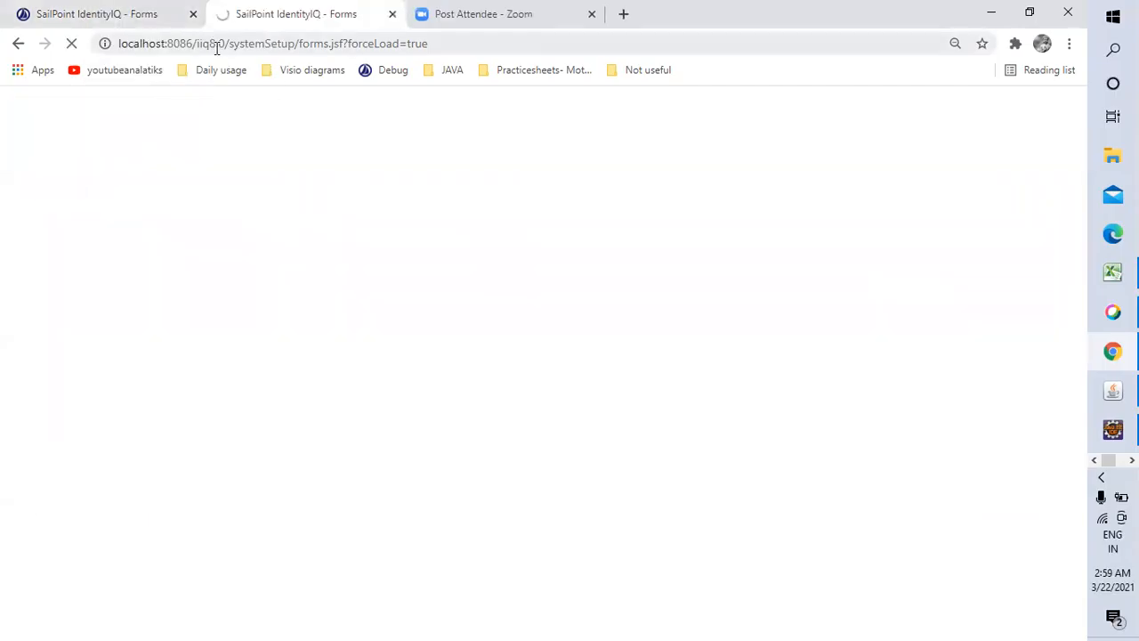
left_click_drag(229, 44, 450, 43)
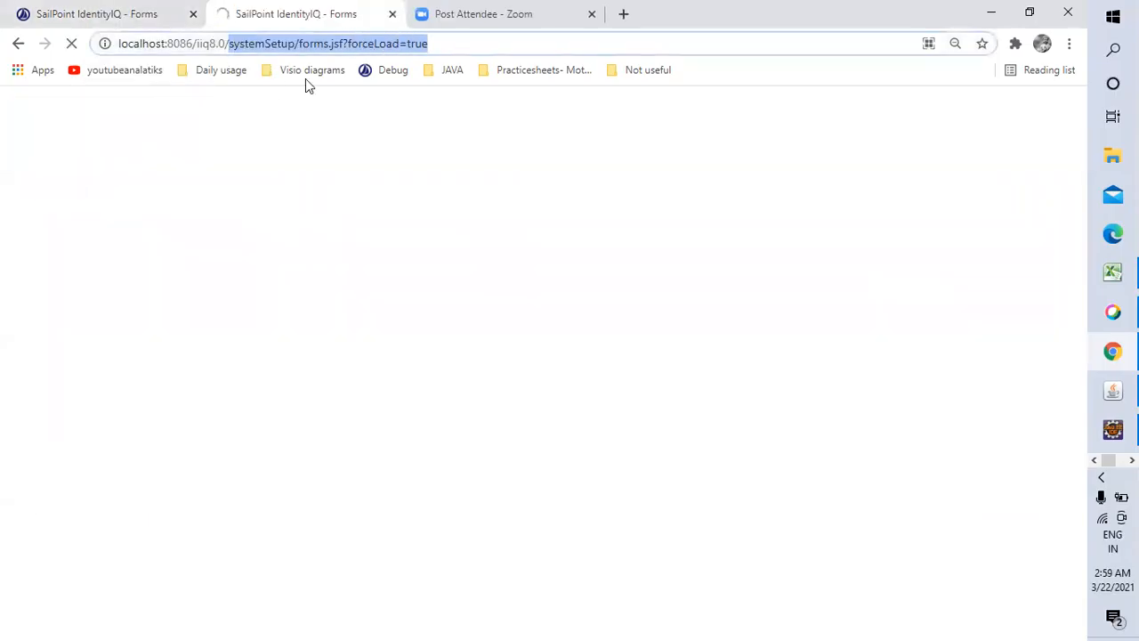
type("d")
key("Return")
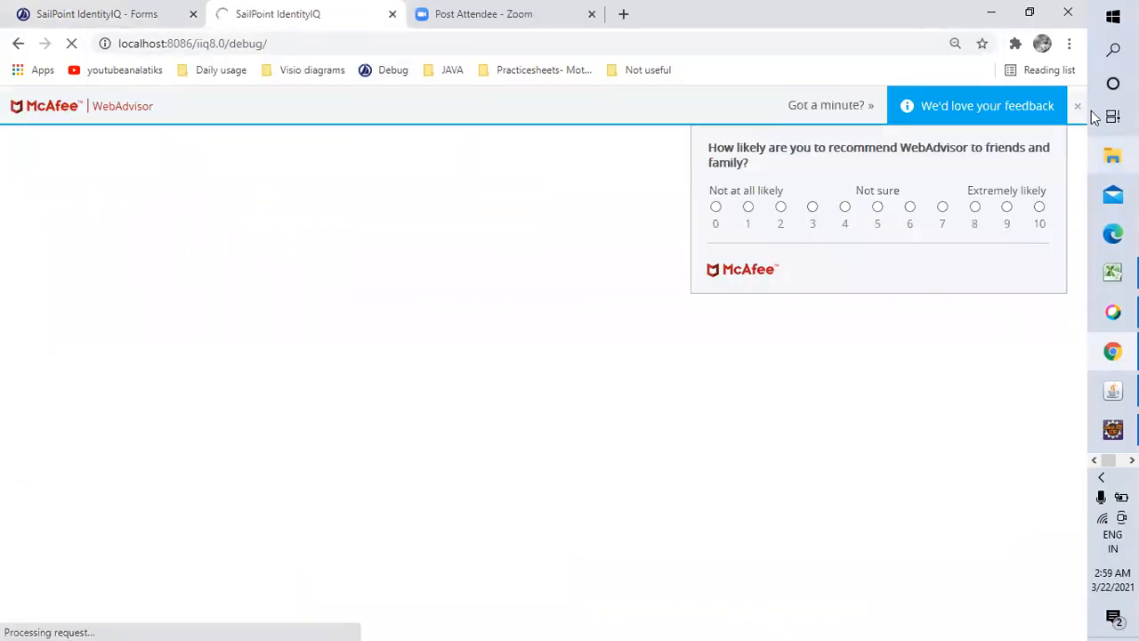
left_click(1077, 106)
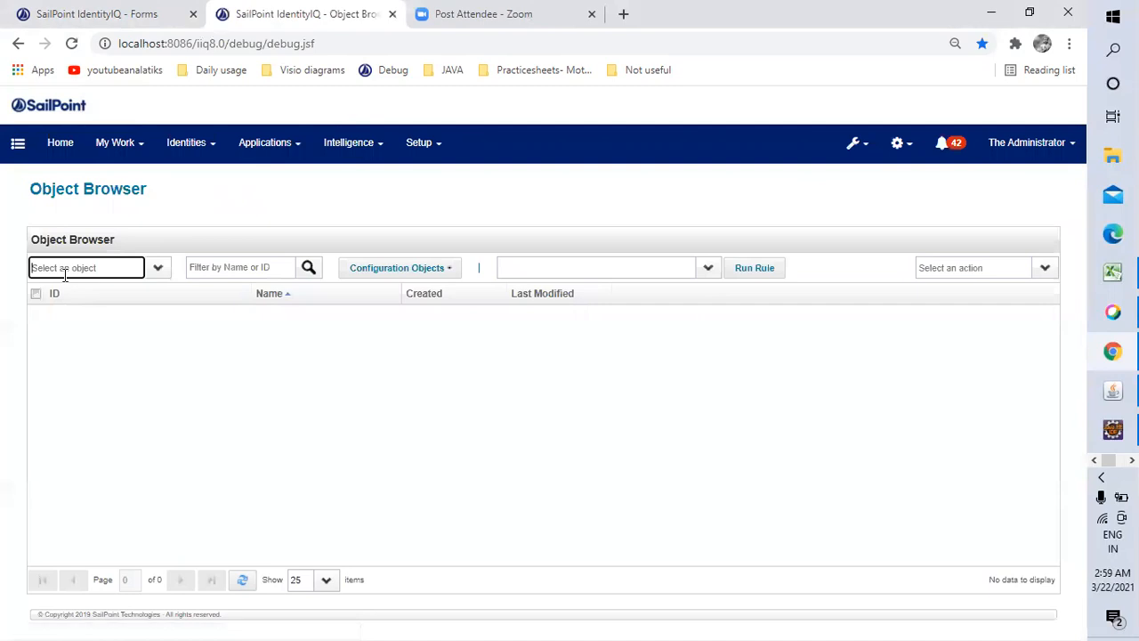
List the Form objects in the Object Browser, filter them by "us", and open the User Creation form's XML
type("form")
left_click(38, 289)
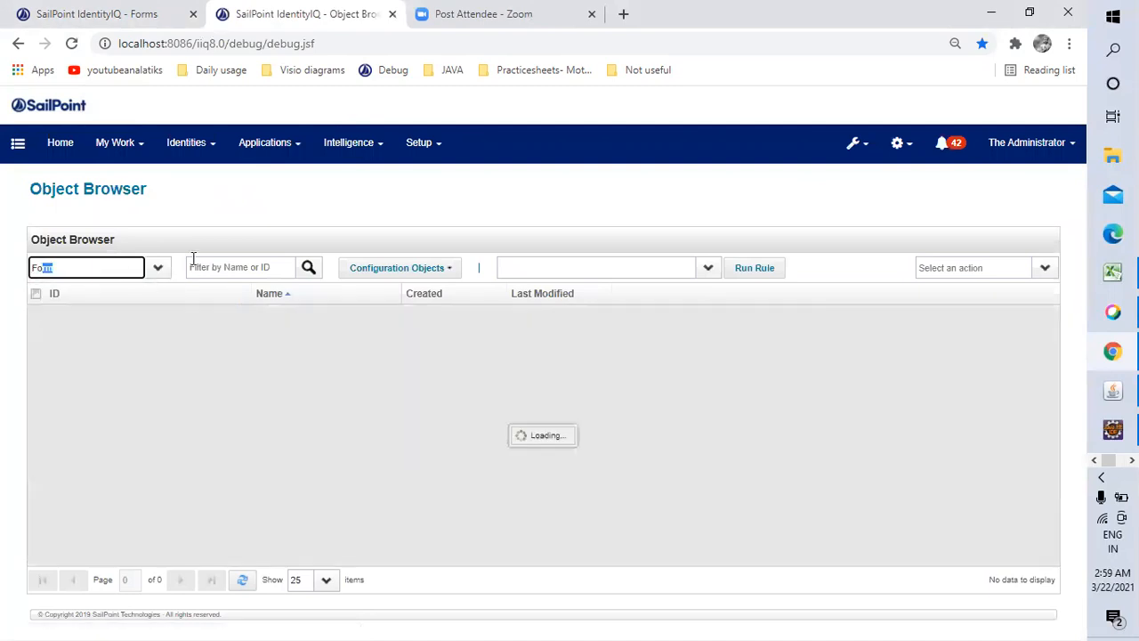
left_click(203, 265)
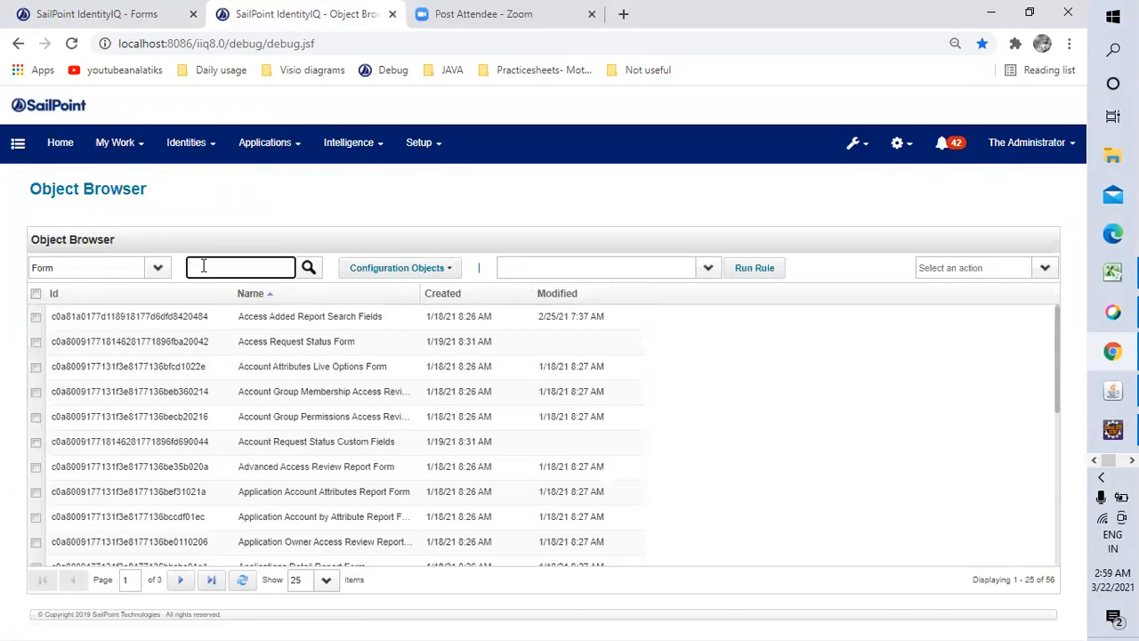
left_click(86, 11)
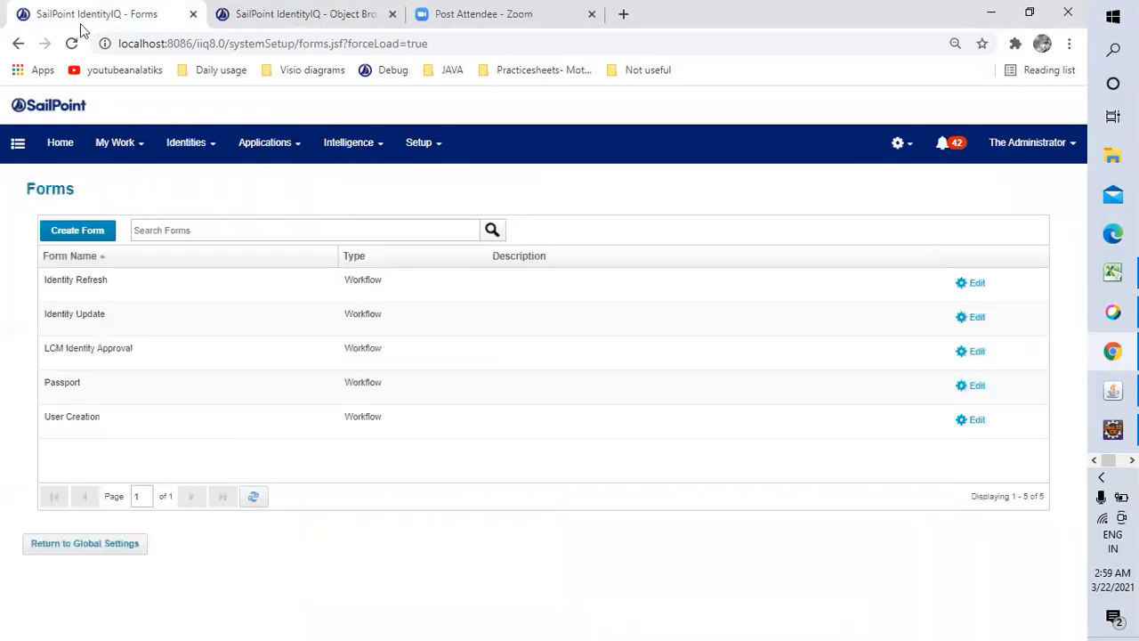
left_click(267, 13)
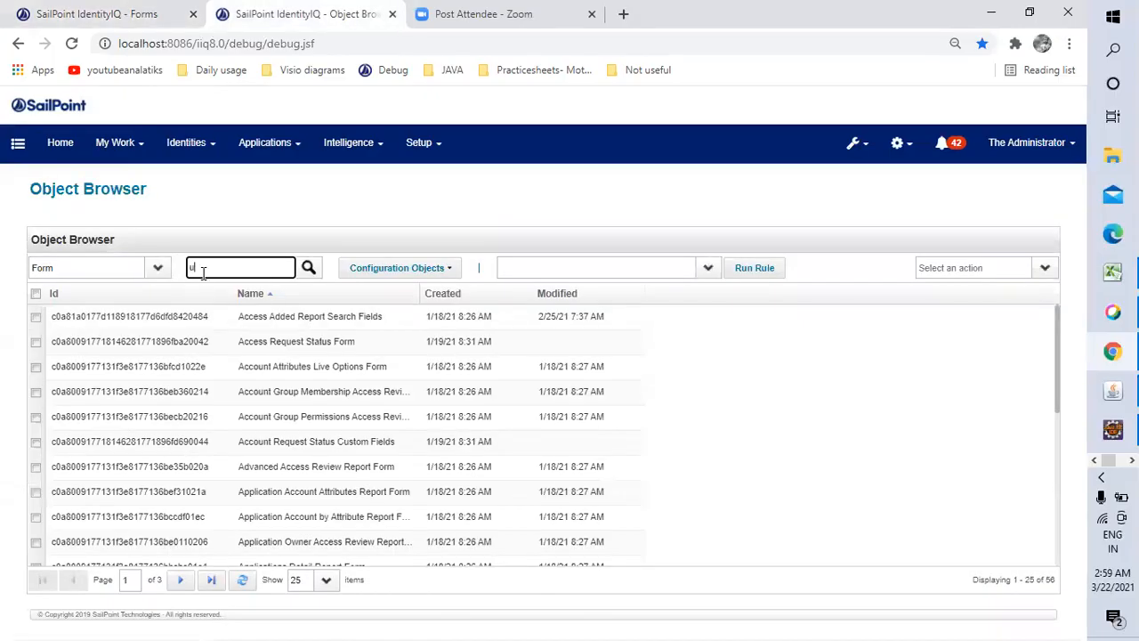
key("Return")
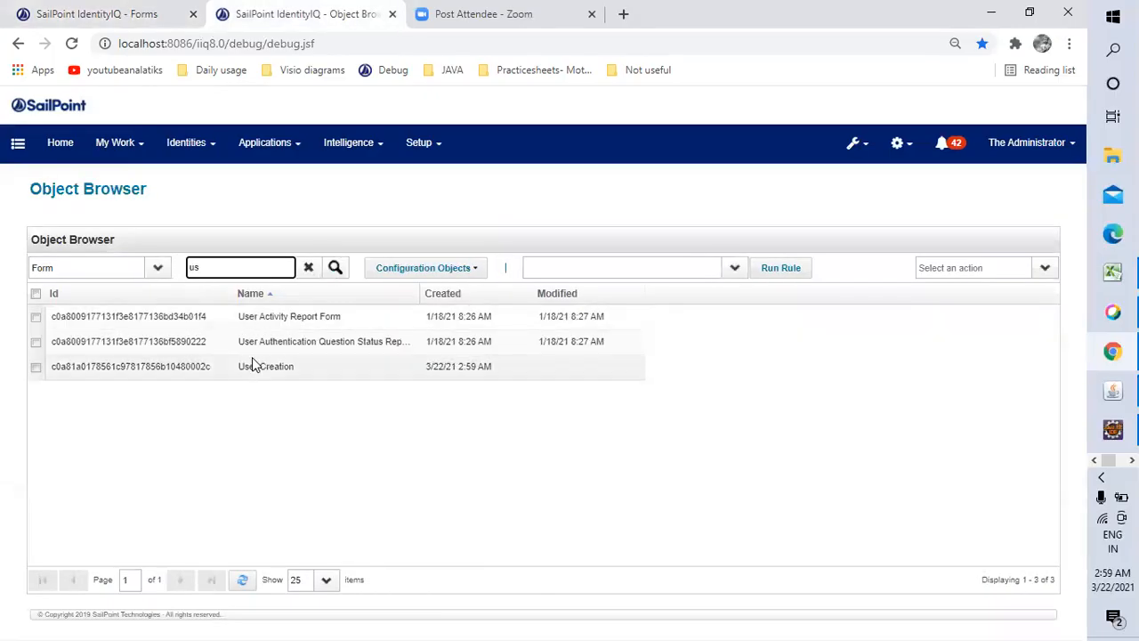
left_click(407, 372)
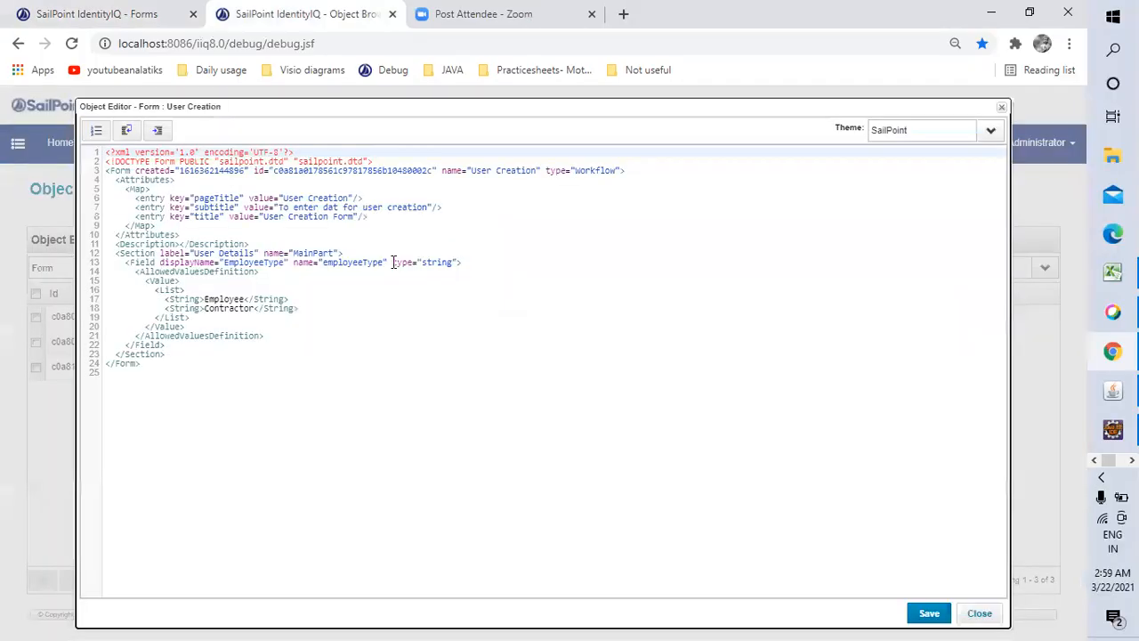
Add displayType="combobox" to the EmployeeType field's XML tag and save the form object
left_click(289, 264)
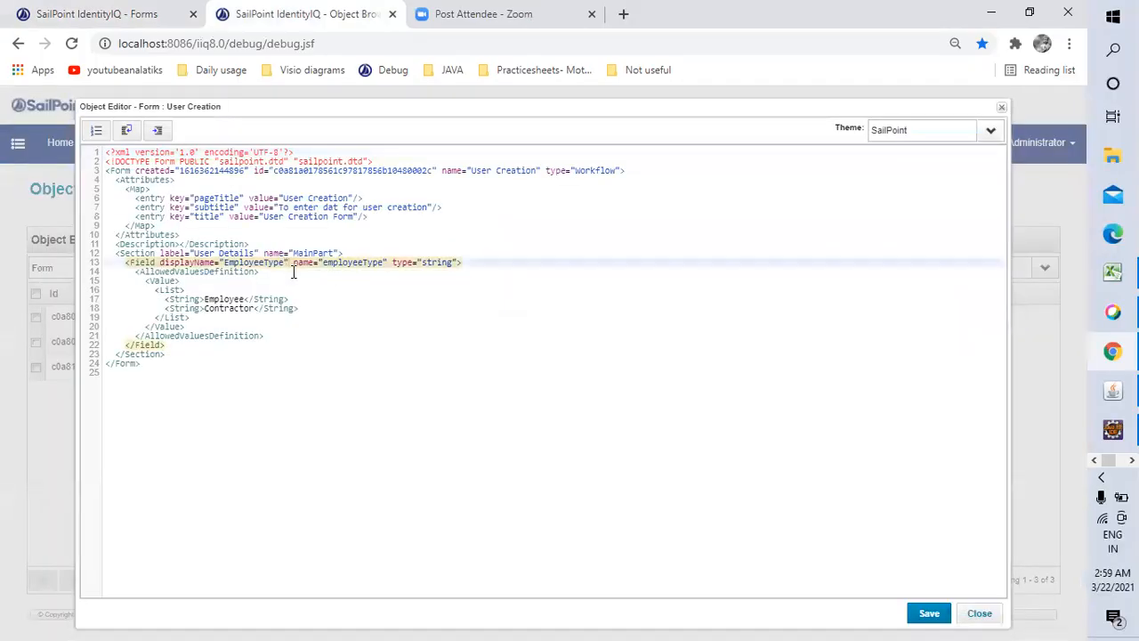
type("display")
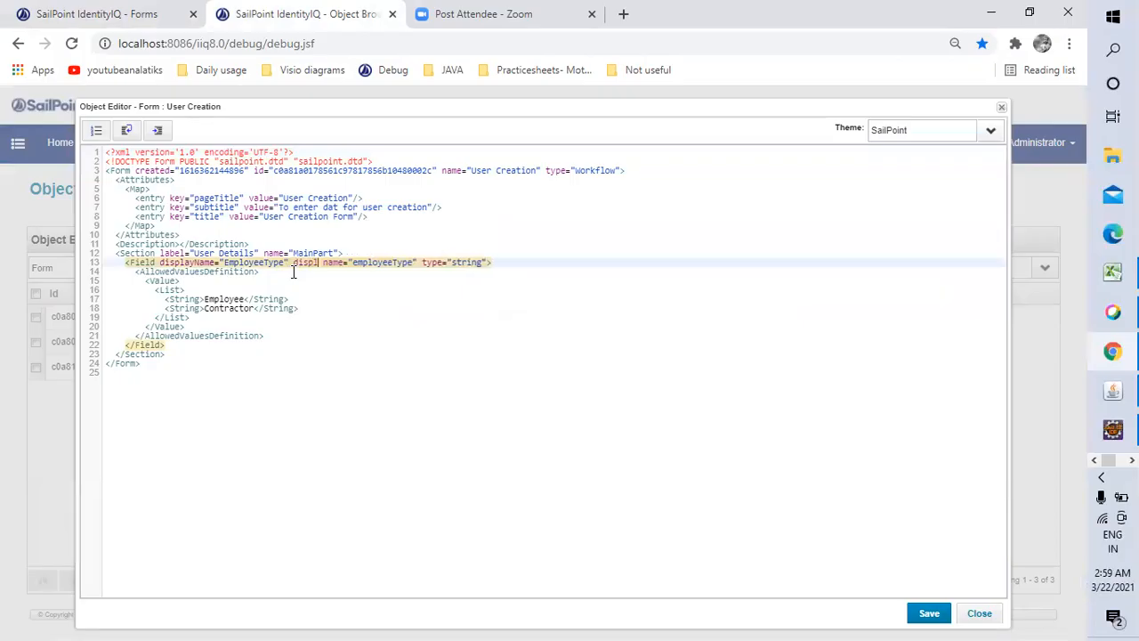
type("T")
key("BackSpace")
type("Type=")
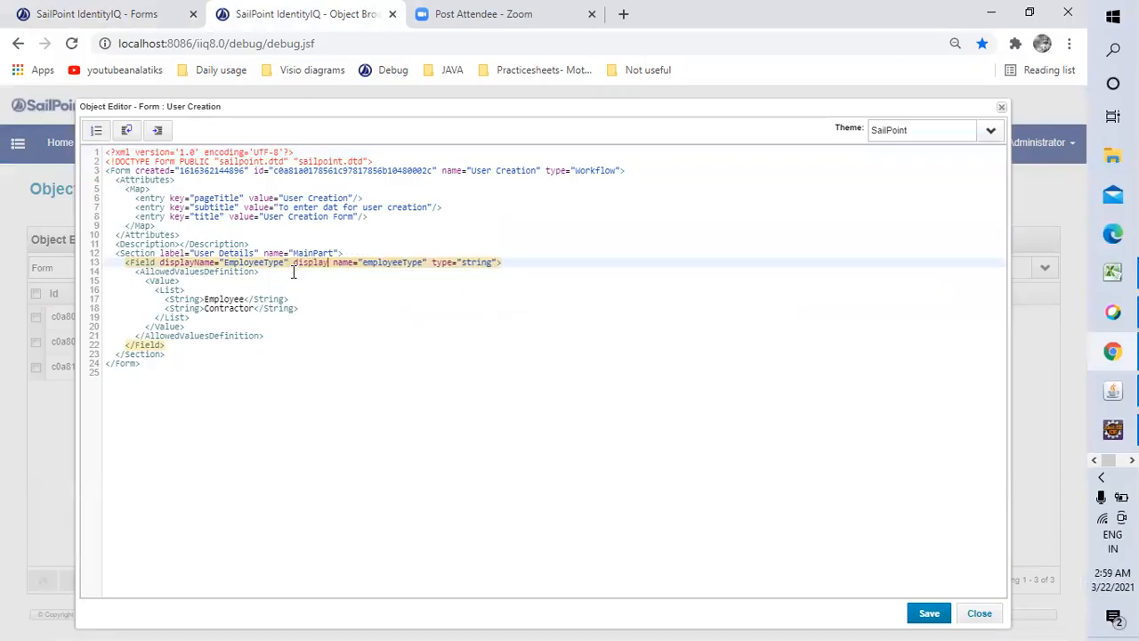
type("\"Comb")
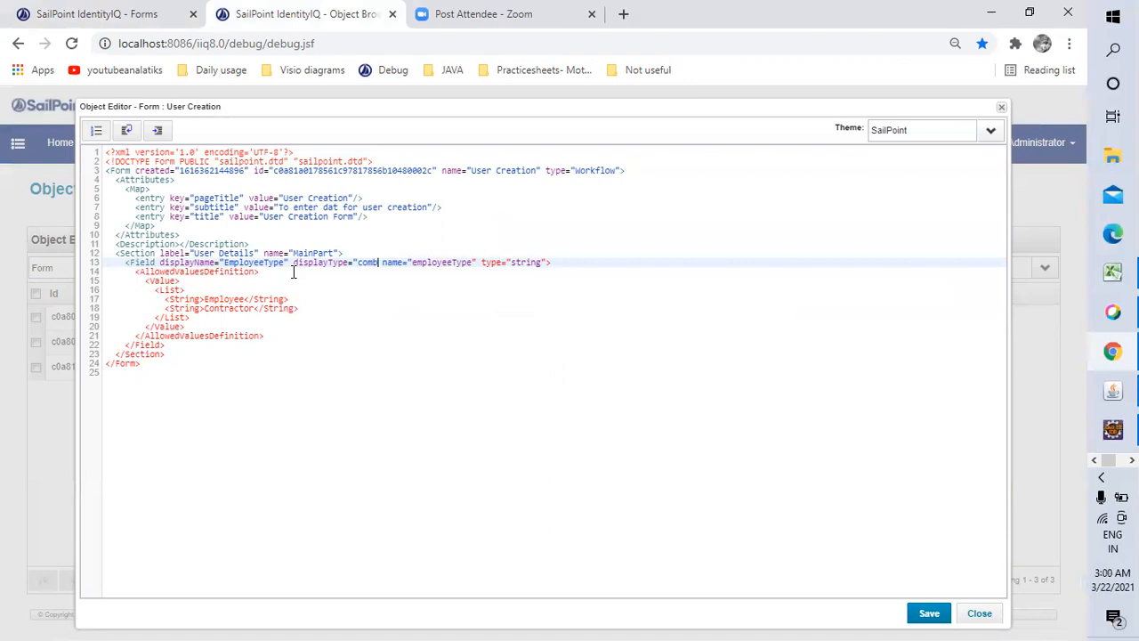
type("obox\"")
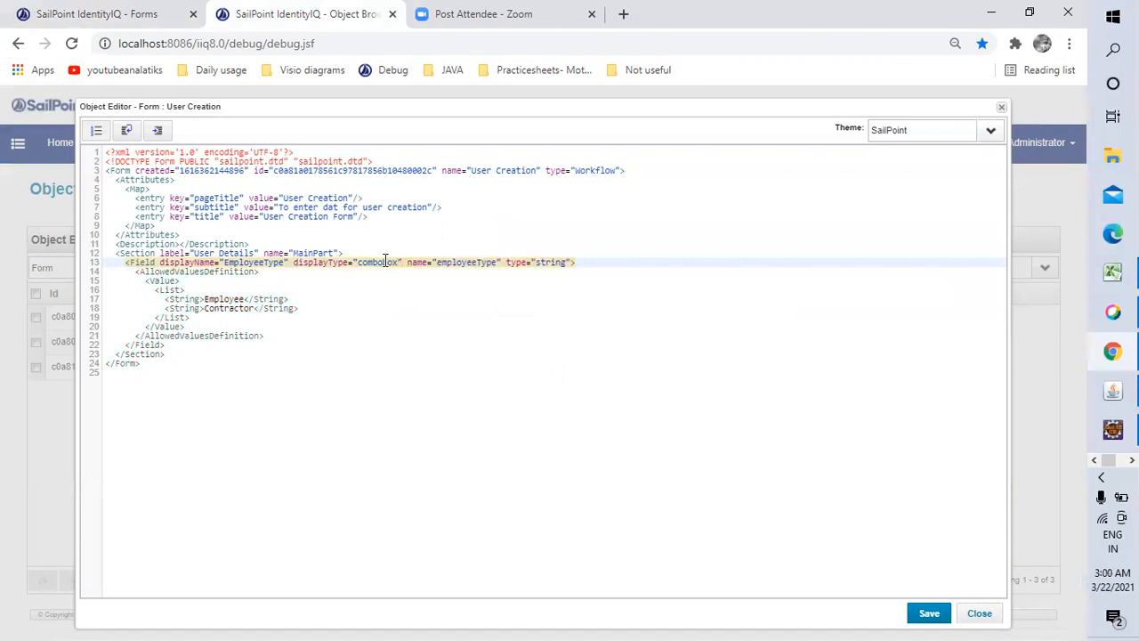
left_click(928, 612)
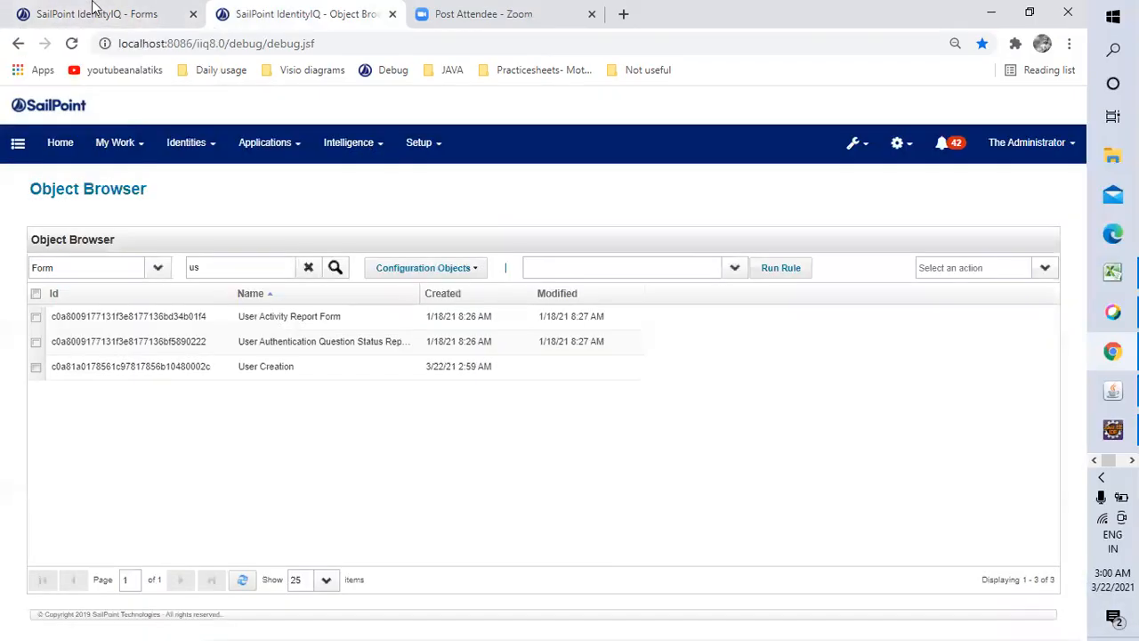
Open the User Creation form from the Forms list, check the EmployeeType dropdown in its preview, and return to editing
left_click(102, 10)
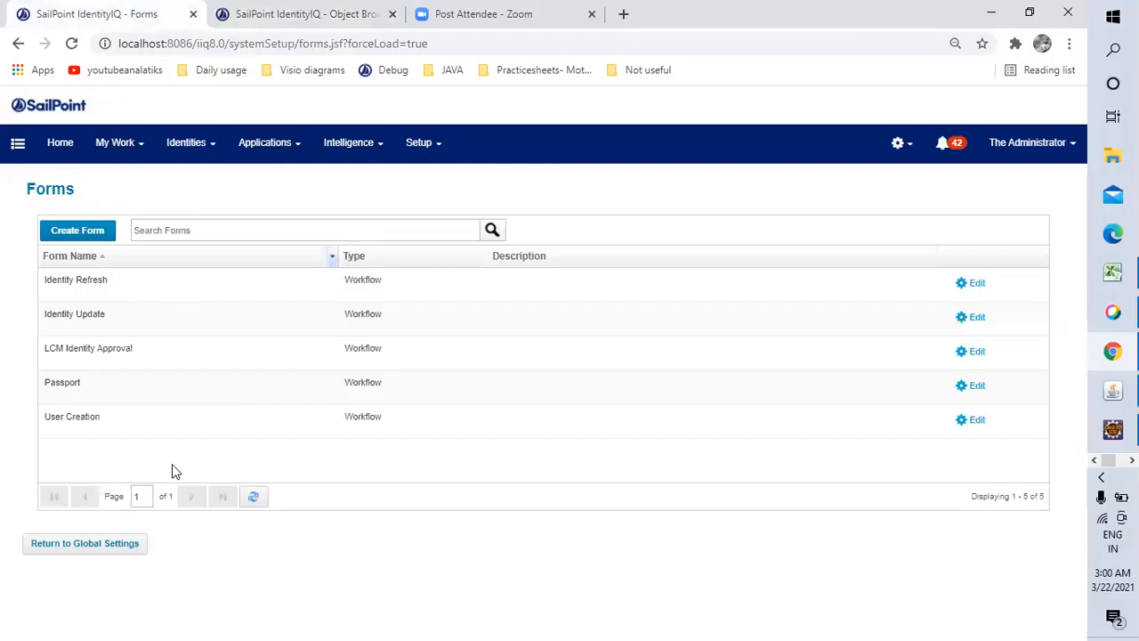
left_click(977, 423)
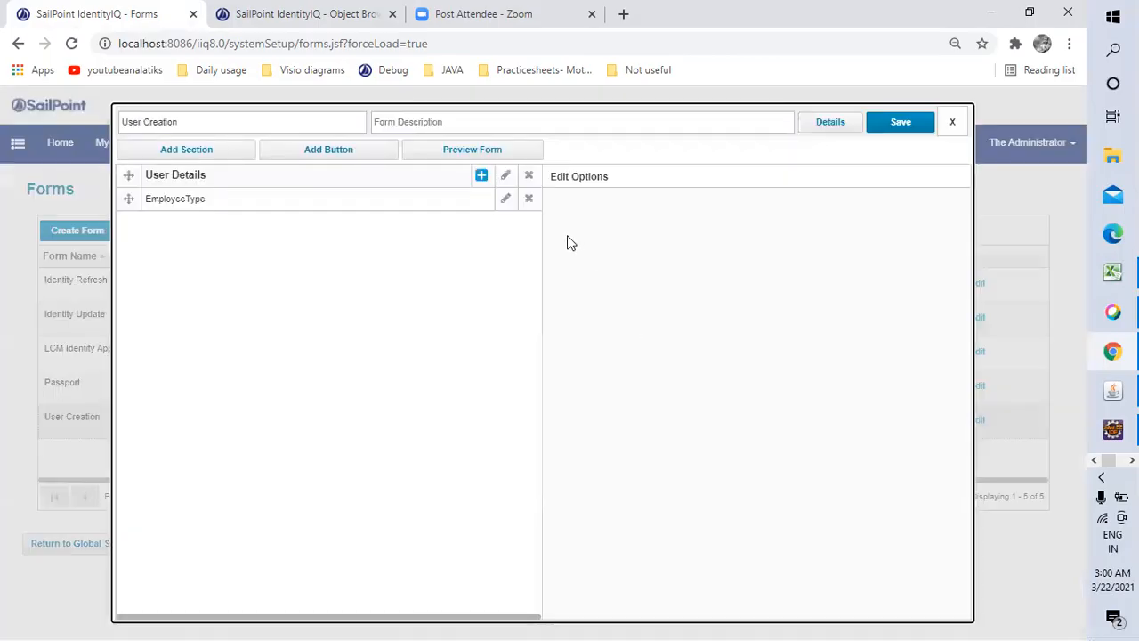
left_click(503, 150)
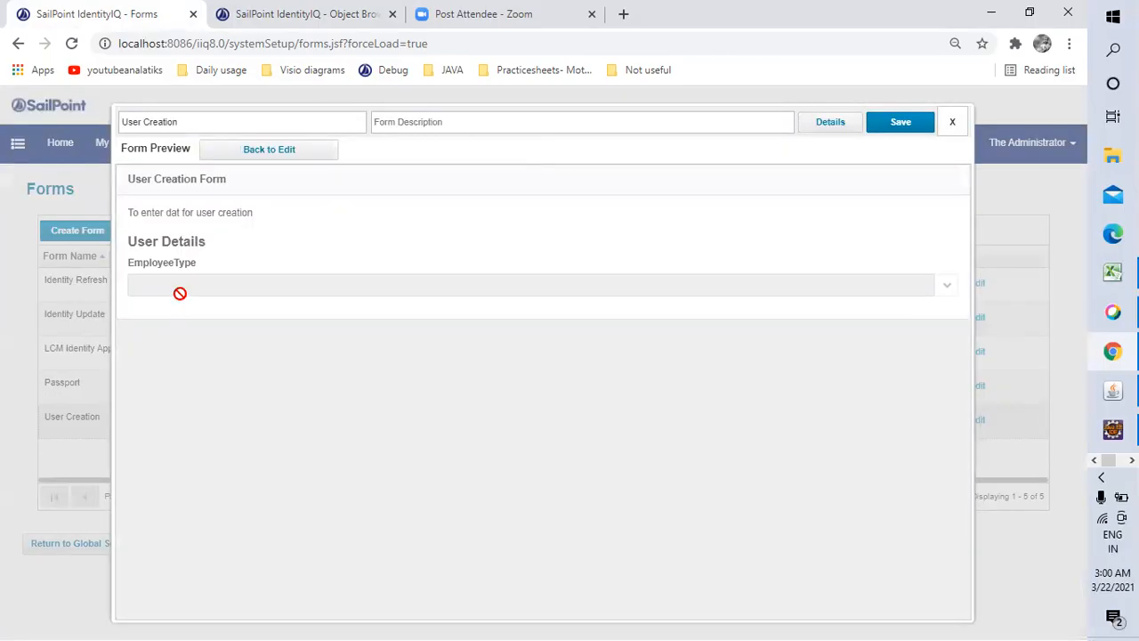
left_click(943, 284)
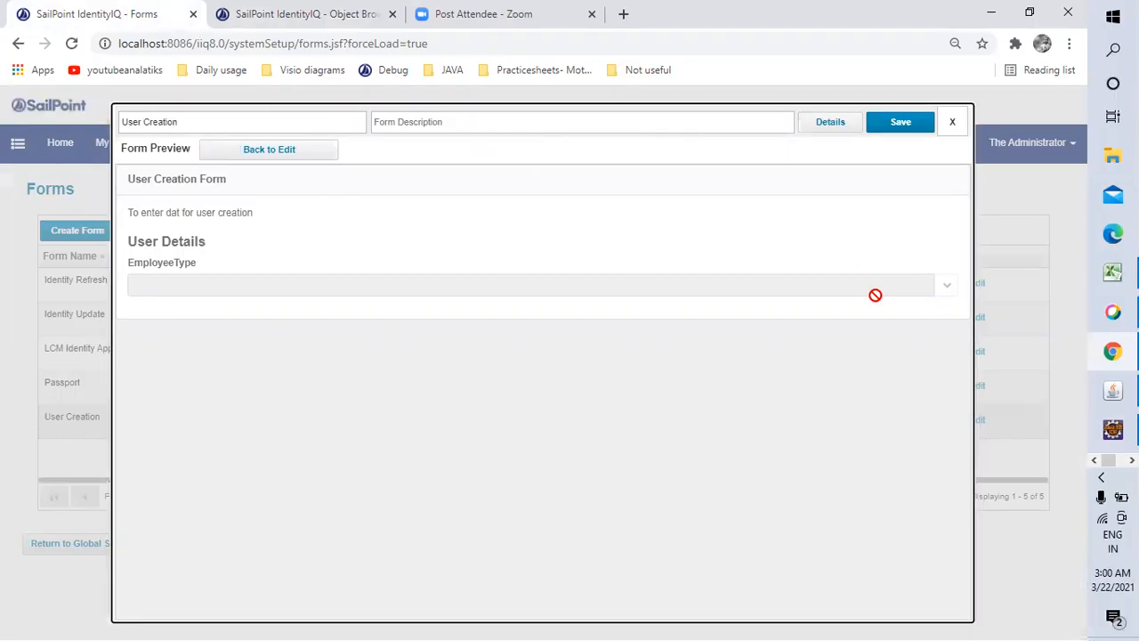
left_click(306, 157)
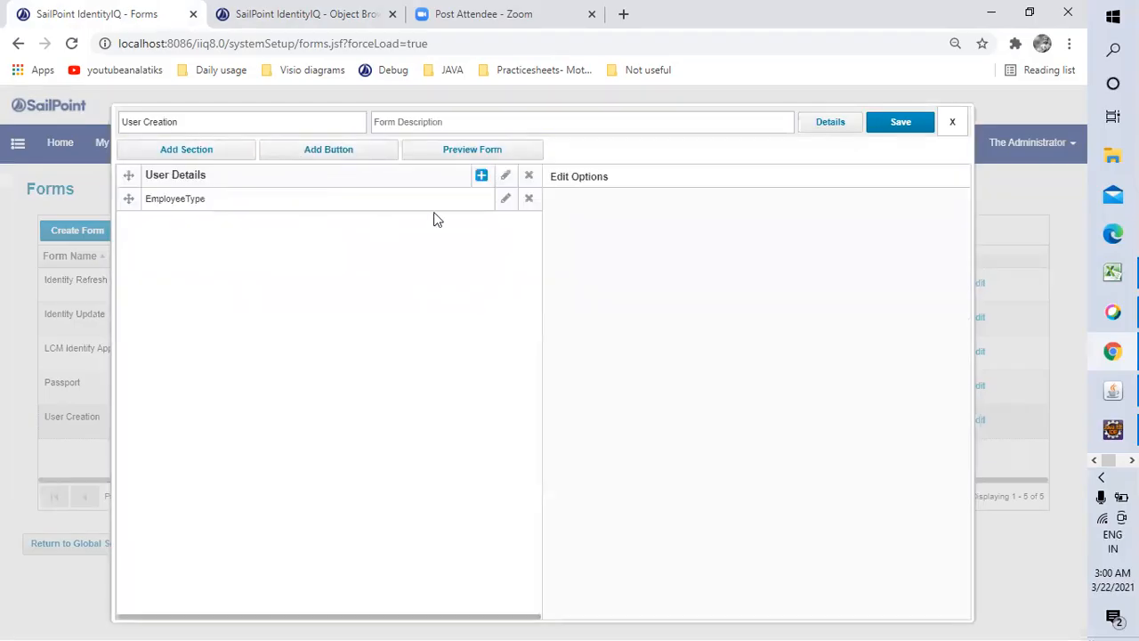
Reapply the EmployeeType field's settings after reviewing its allowed values, and recheck the dropdown in the form preview
left_click(507, 201)
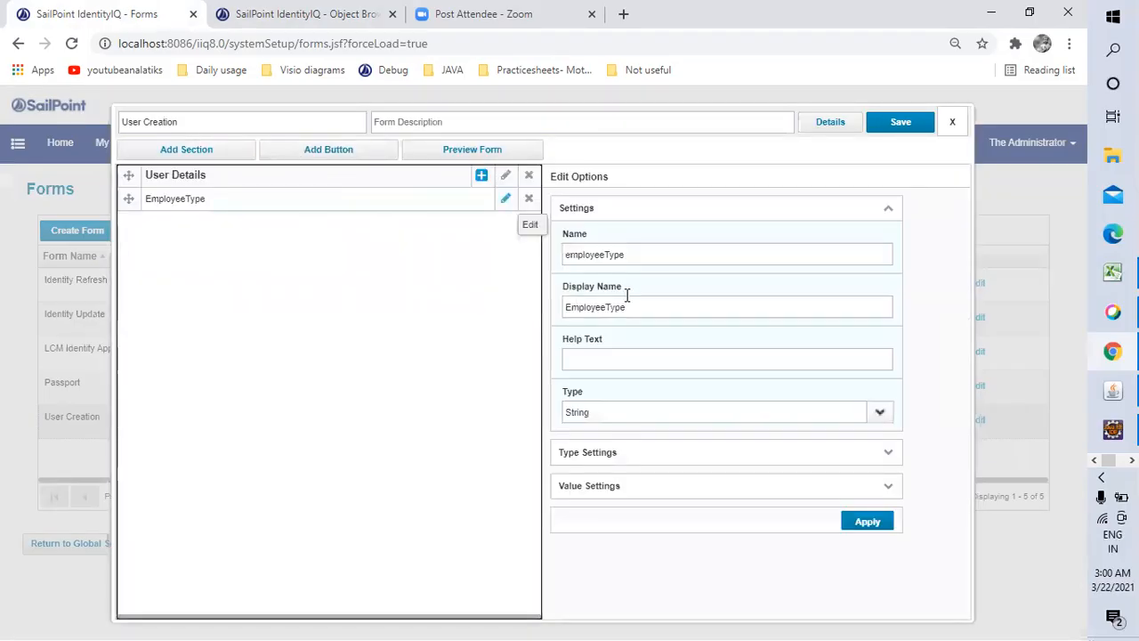
left_click(890, 487)
scroll(788, 519, "down", 3)
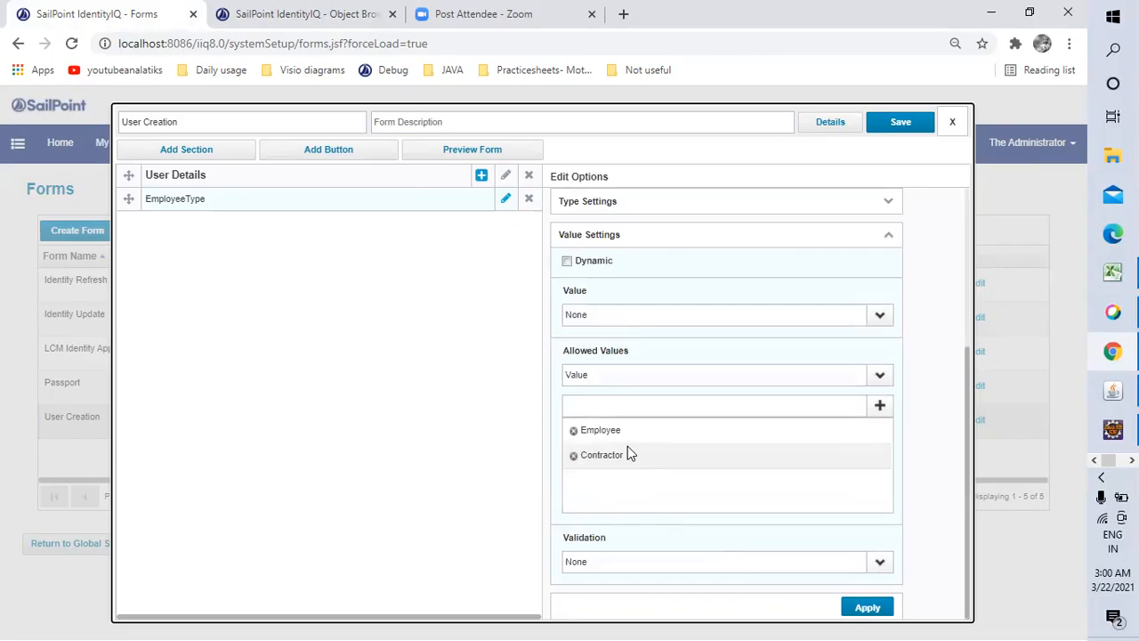
left_click(868, 607)
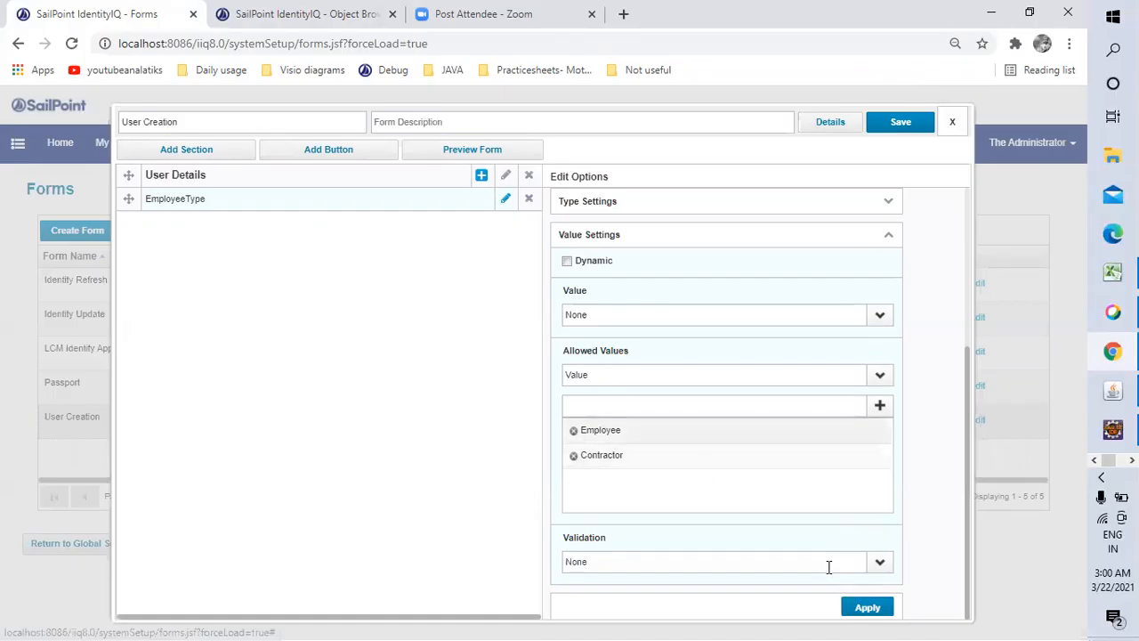
left_click(858, 609)
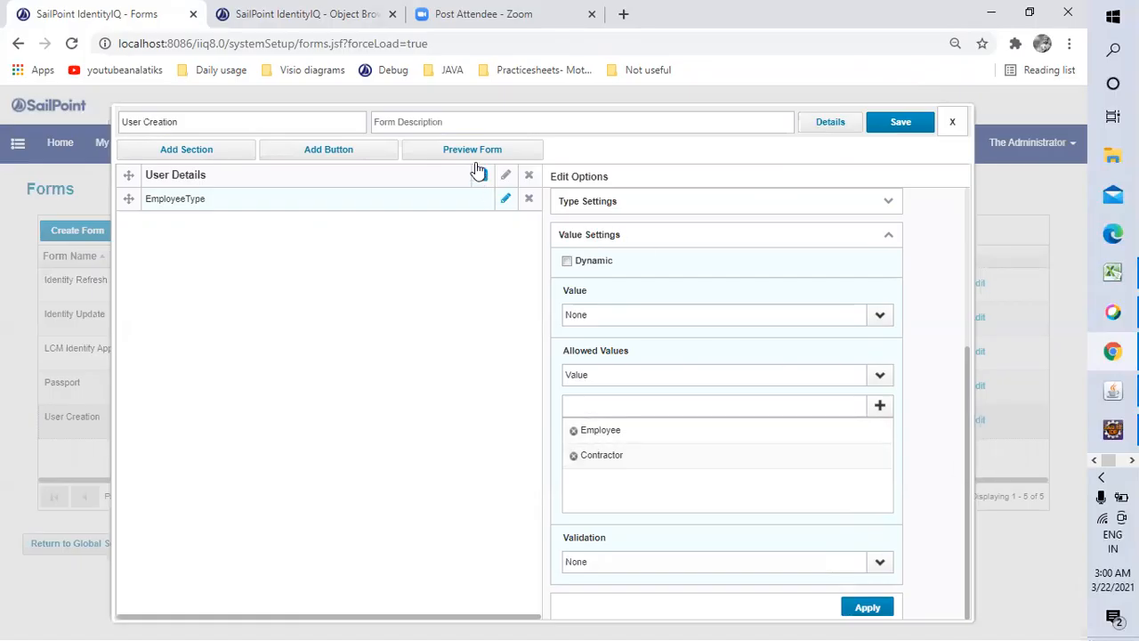
left_click(882, 610)
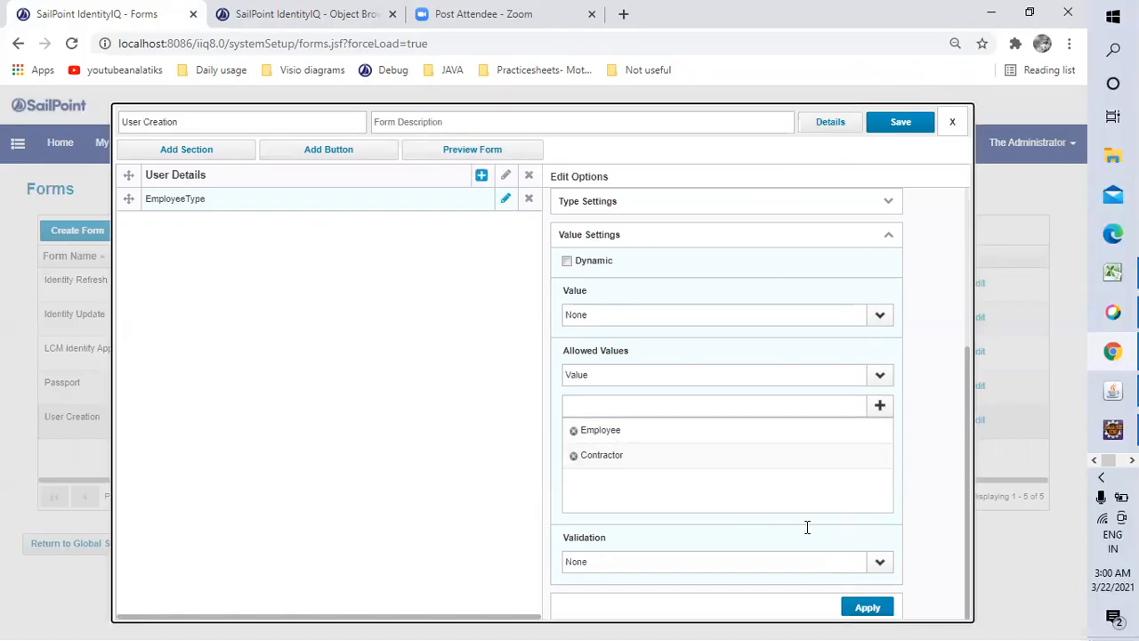
left_click(508, 151)
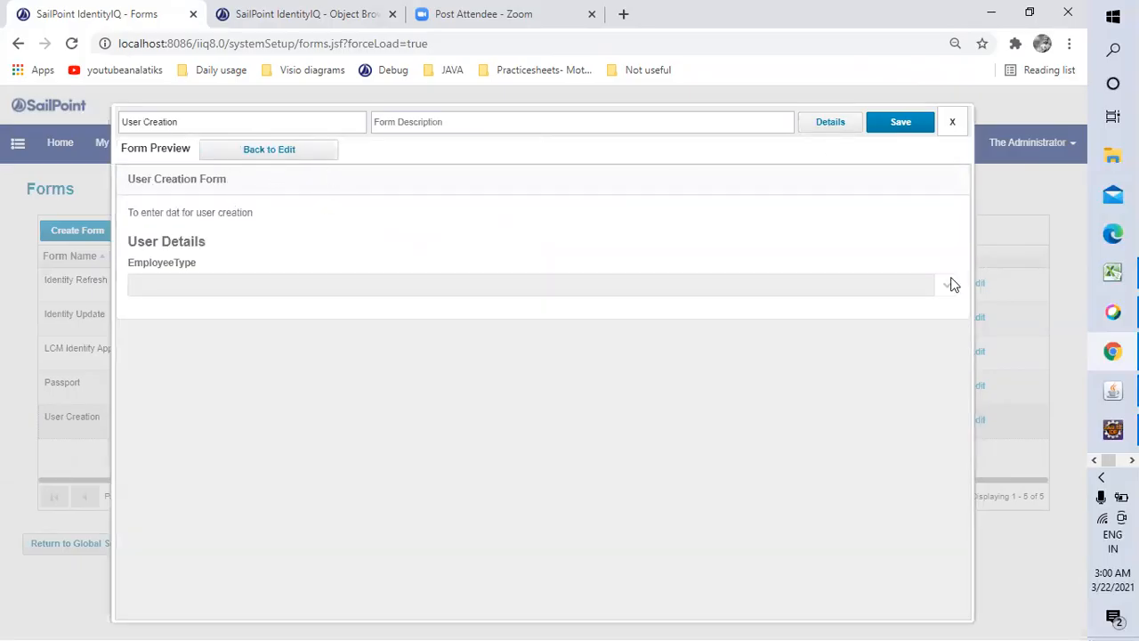
left_click(300, 152)
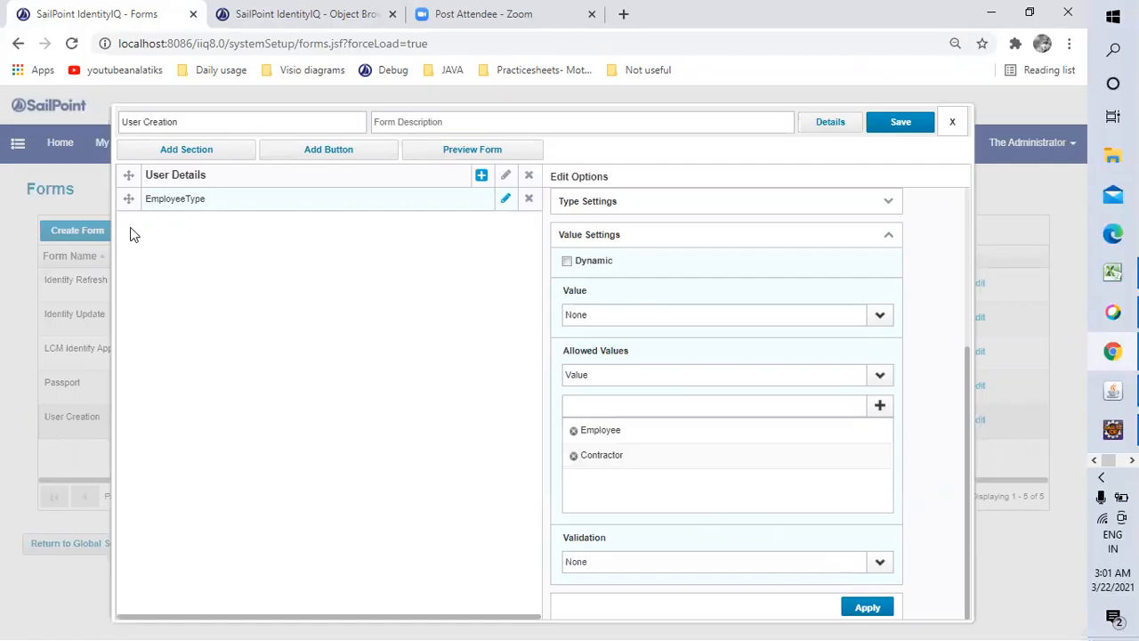
Add a field to the User Details section with name city and display name CityName, and apply its settings
left_click(481, 176)
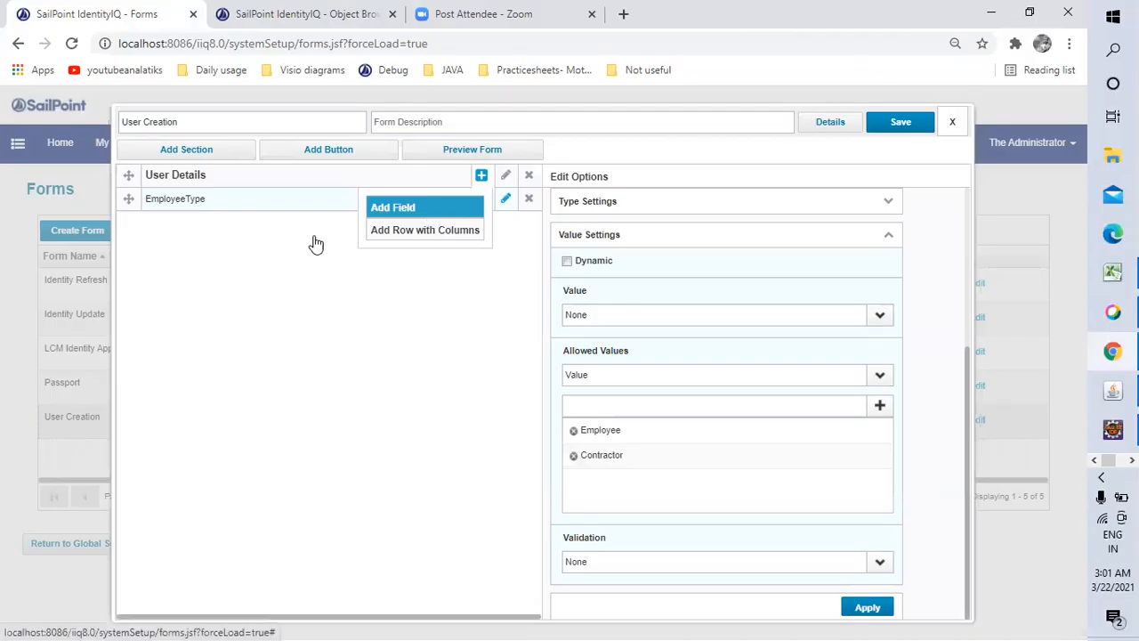
left_click(399, 210)
left_click_drag(607, 257, 463, 262)
type("citi")
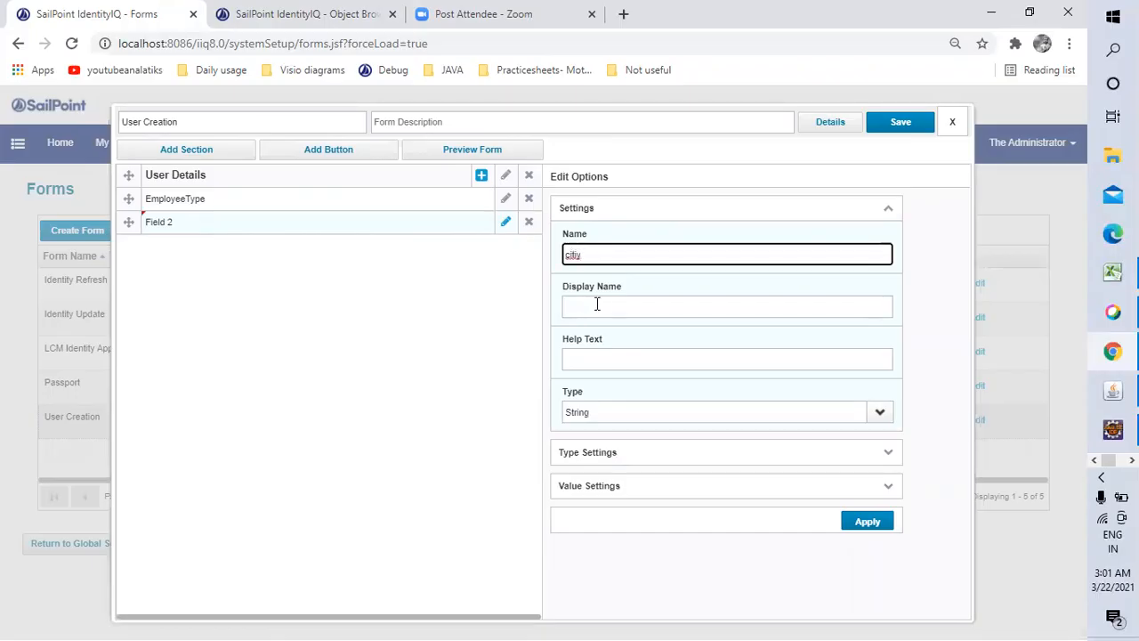
key("BackSpace")
left_click(593, 304)
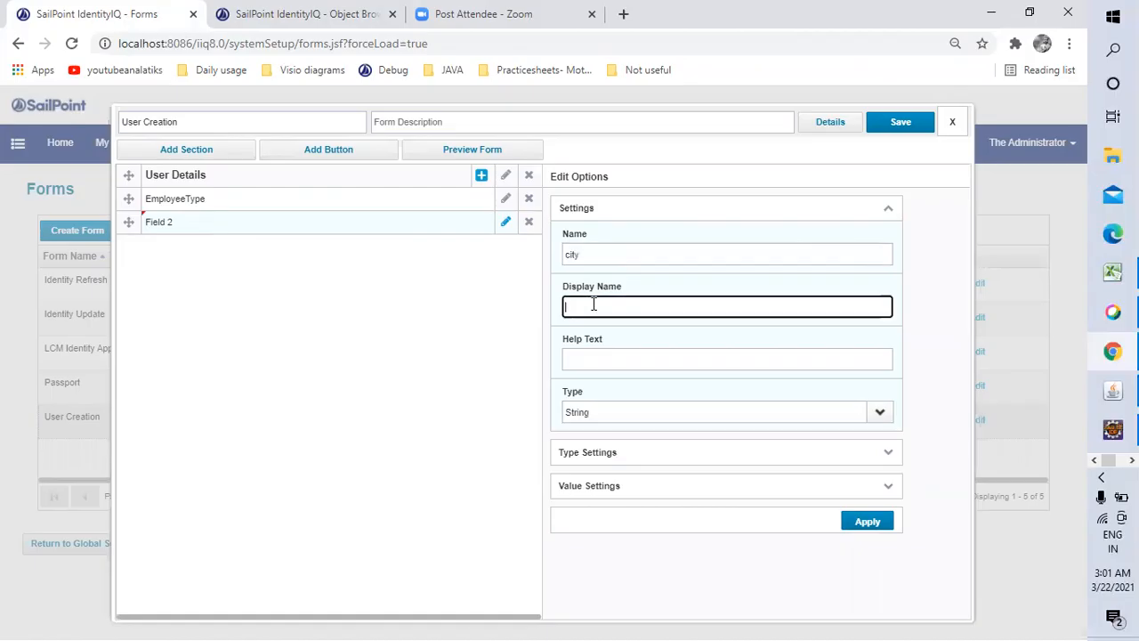
type("CityName")
left_click(587, 357)
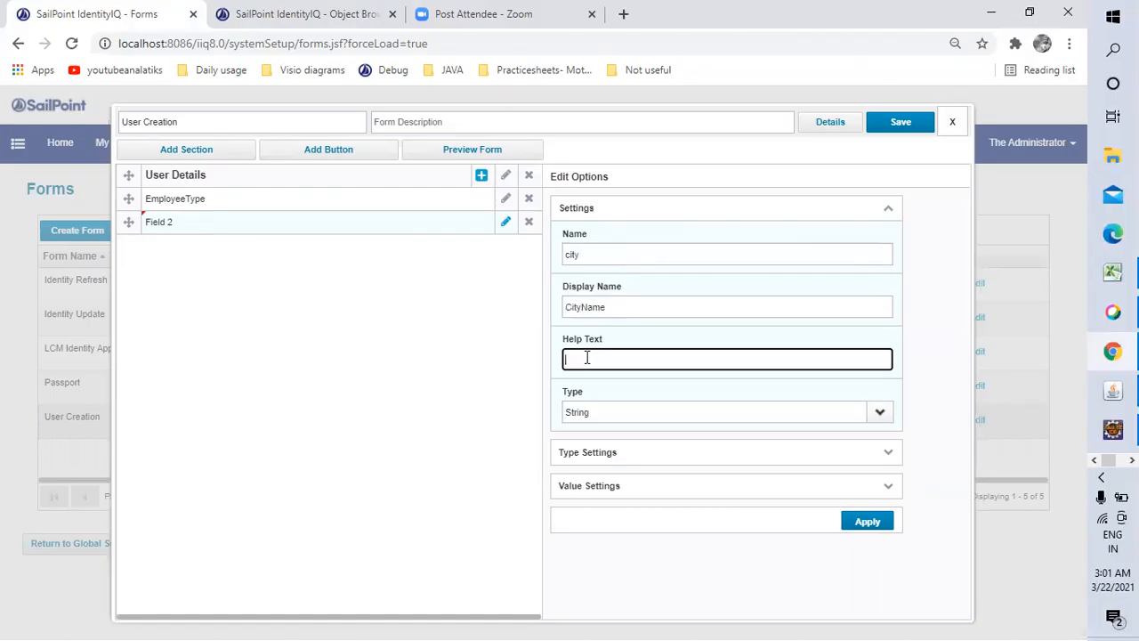
type("se")
left_click(870, 527)
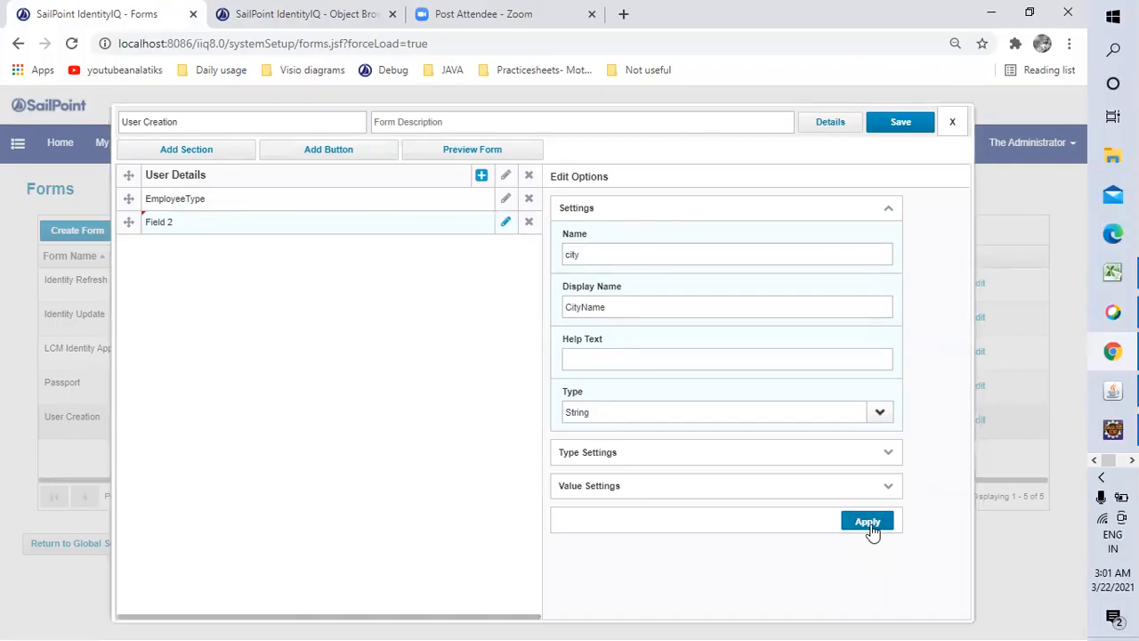
Preview the User Creation form to check the CityName field, and return to editing
left_click(427, 156)
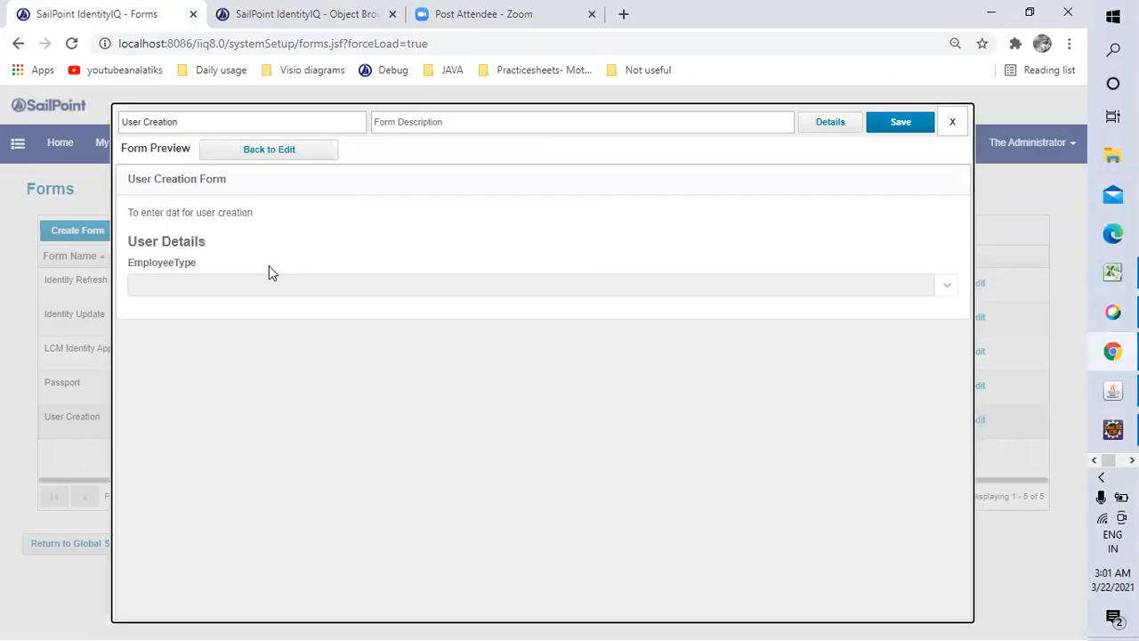
left_click_drag(131, 315, 208, 313)
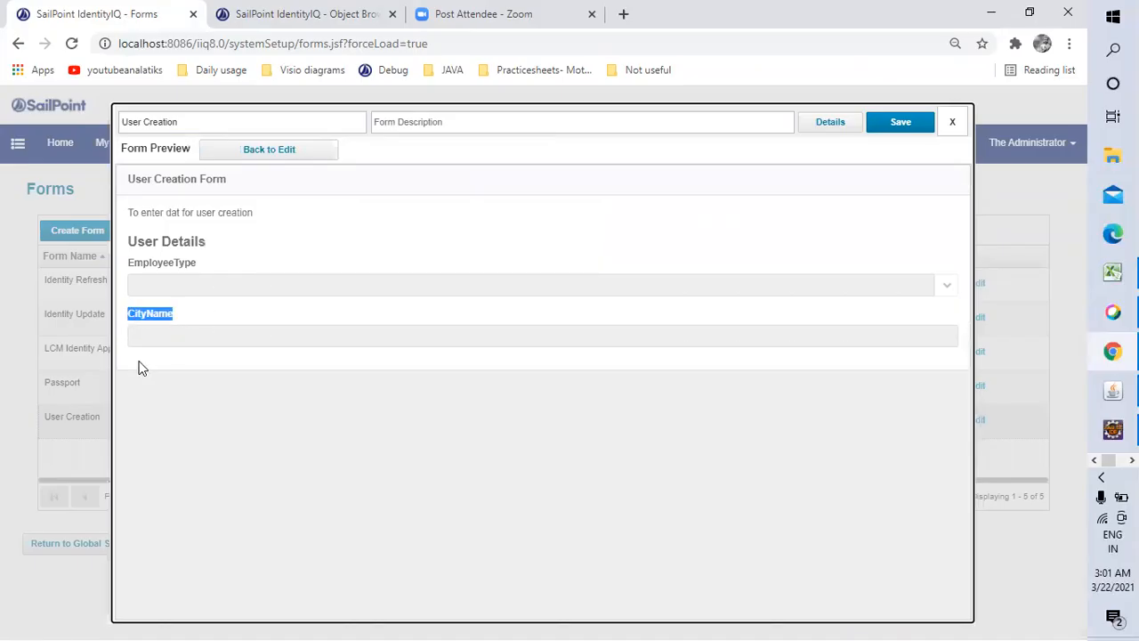
left_click(134, 358)
left_click(276, 151)
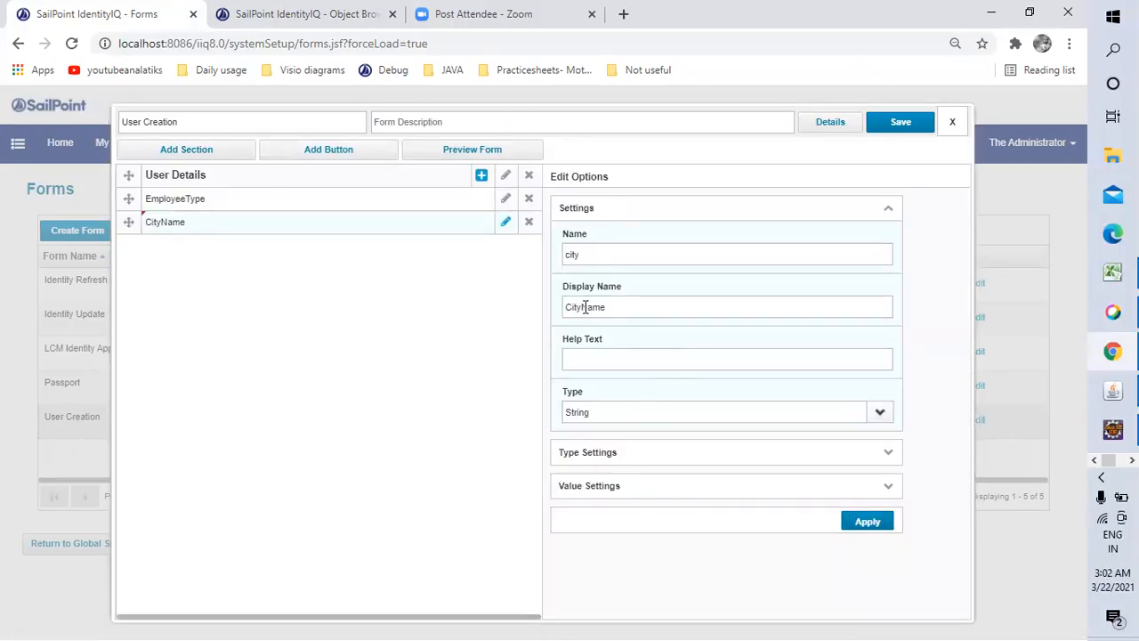
Change the city field's display name to City and set its help text to "select City"
left_click(585, 306)
left_click_drag(583, 306, 605, 307)
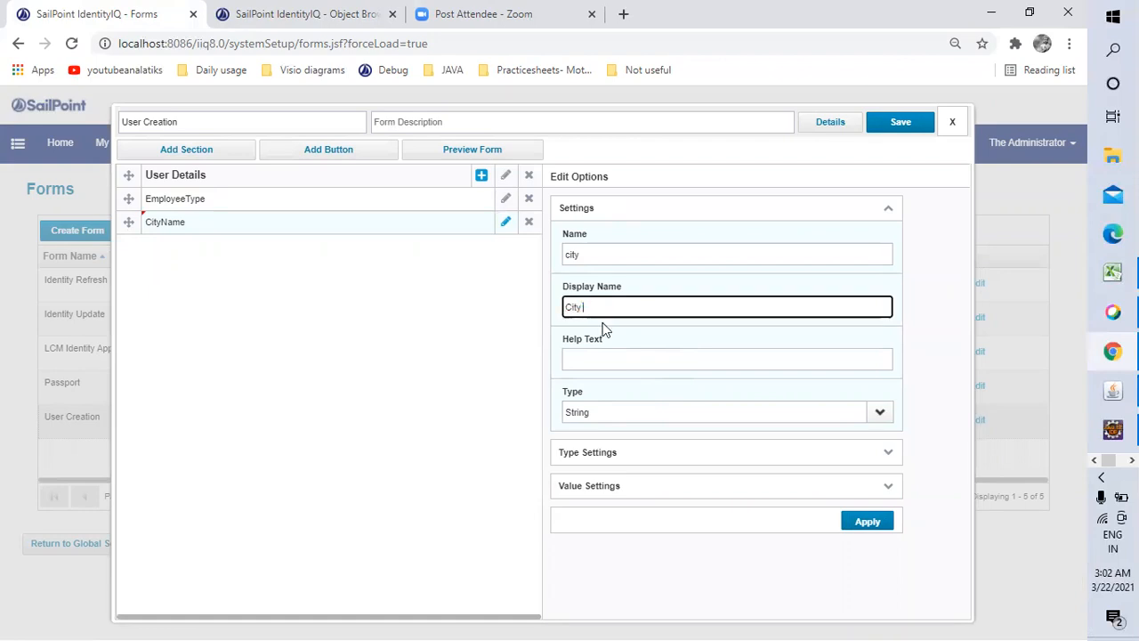
left_click(598, 366)
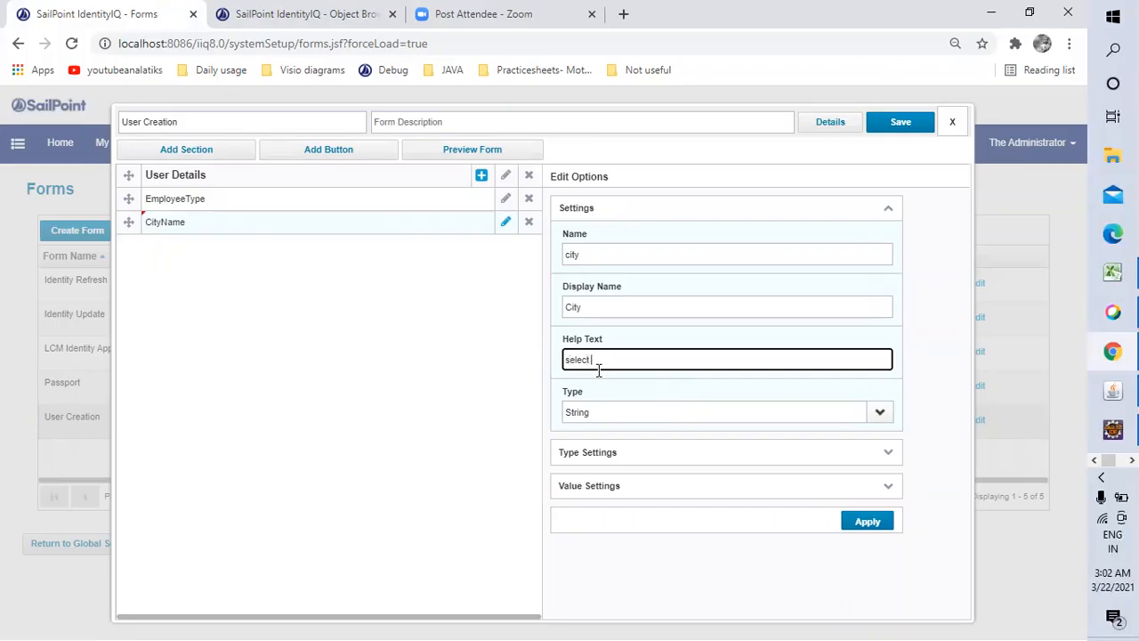
type("select CityName")
left_click(609, 360)
left_click_drag(645, 366, 614, 363)
key("BackSpace")
Review the city field's type settings, switching Refresh on Change on and off again
left_click(889, 454)
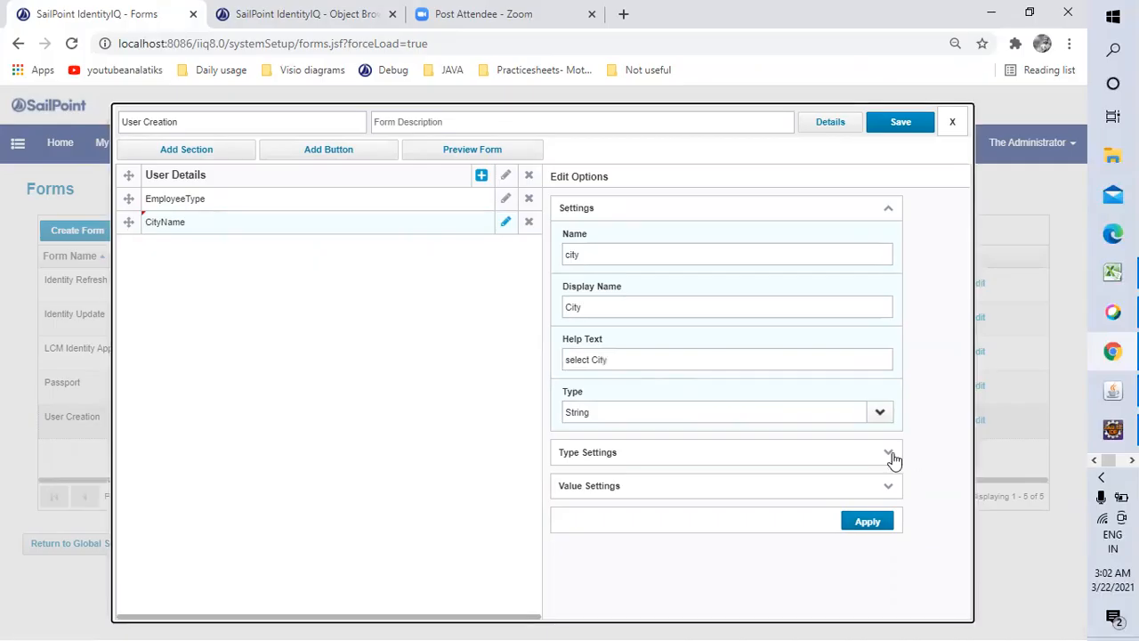
scroll(845, 494, "down", 2)
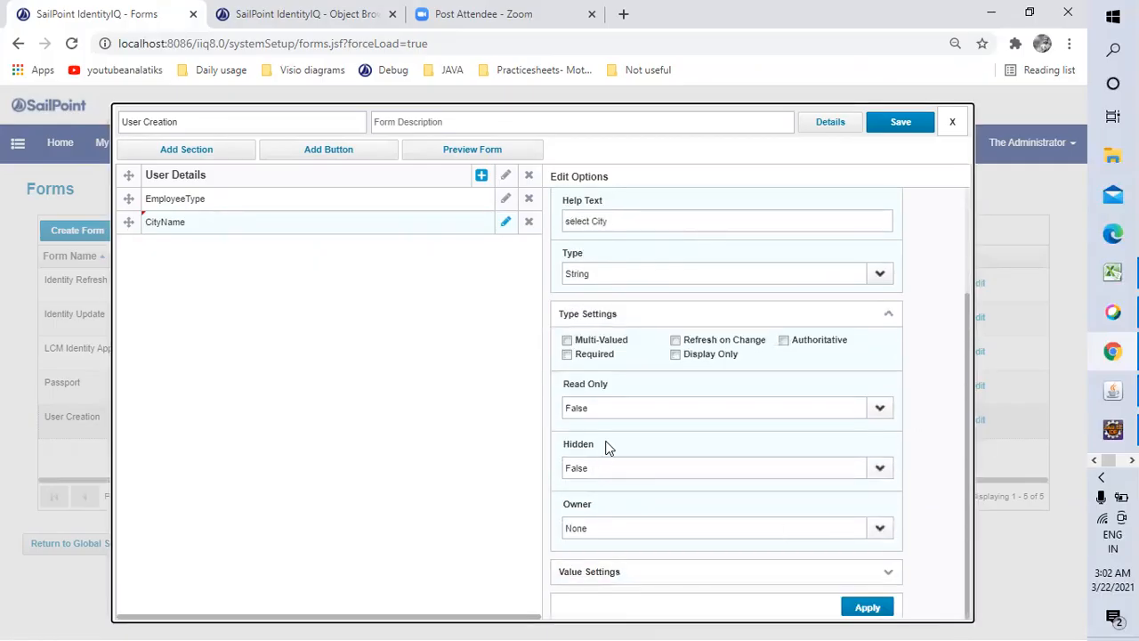
scroll(643, 462, "up", 2)
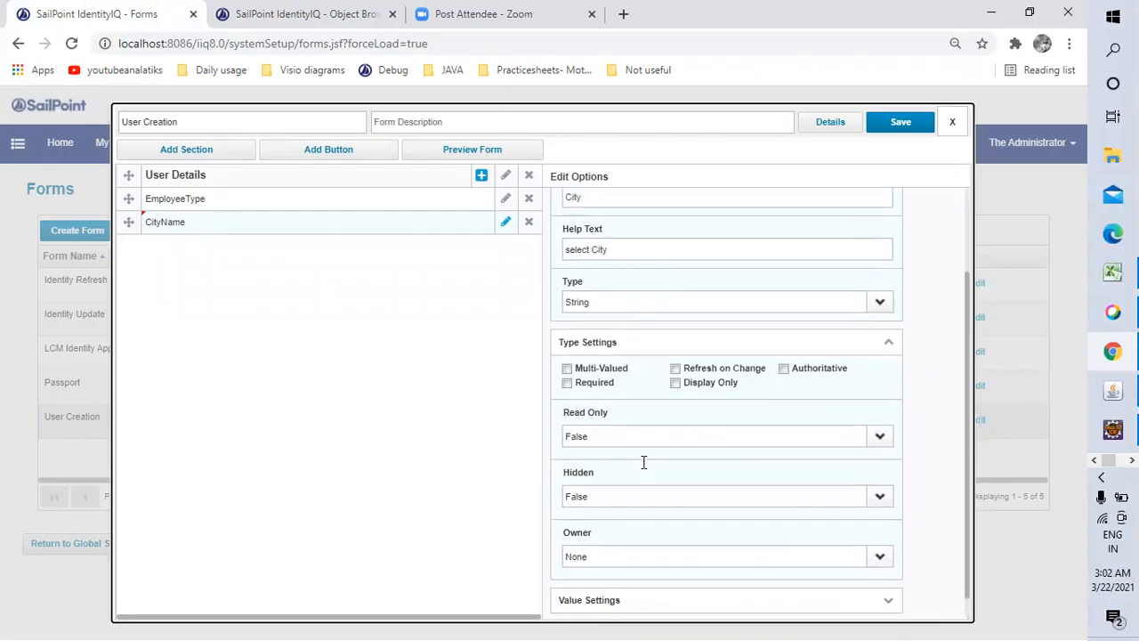
left_click(887, 400)
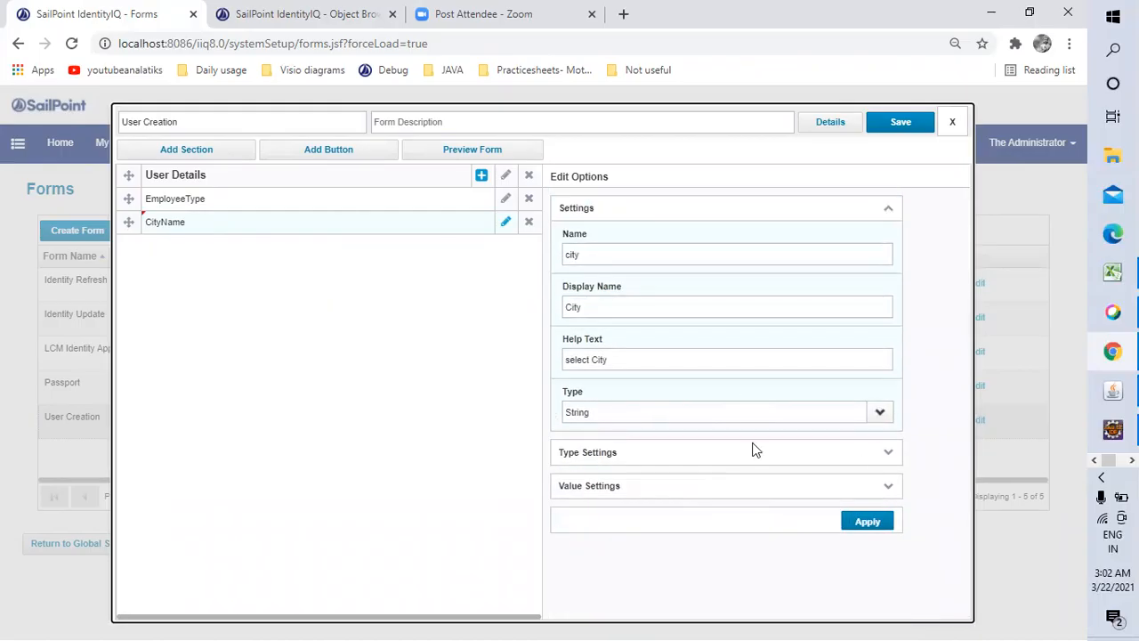
left_click(889, 455)
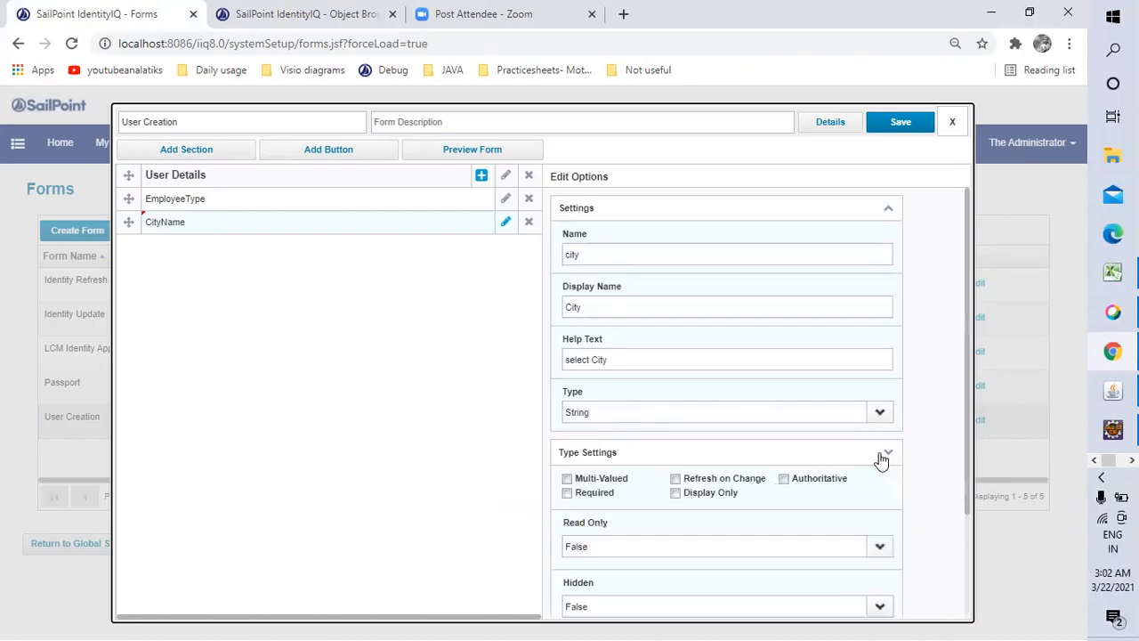
left_click(675, 480)
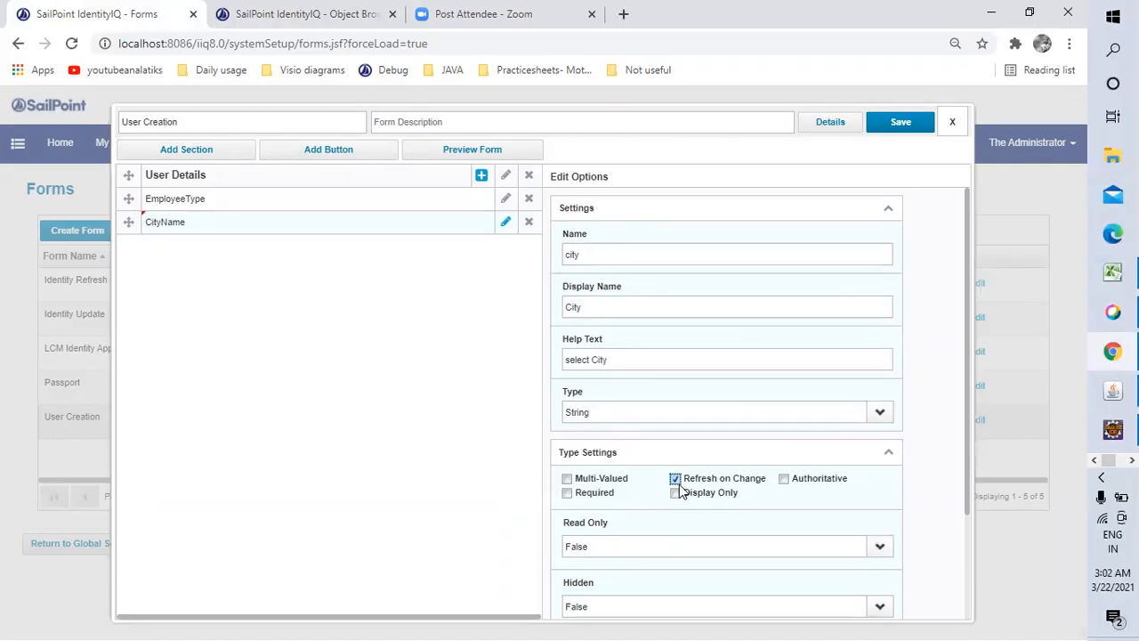
scroll(775, 514, "down", 3)
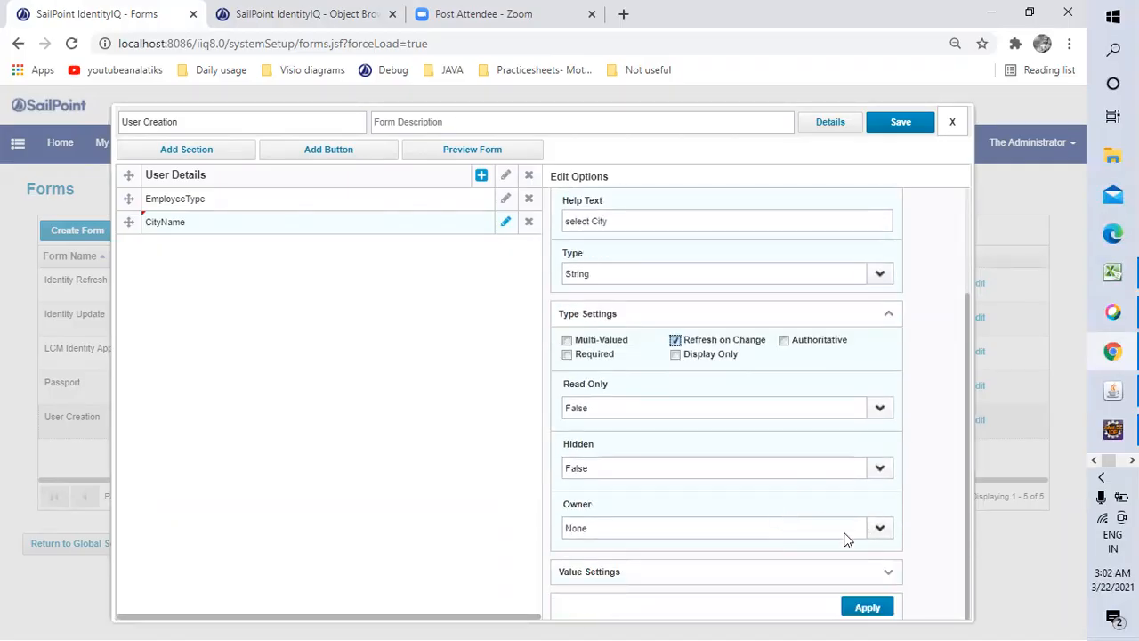
left_click(675, 341)
left_click(888, 314)
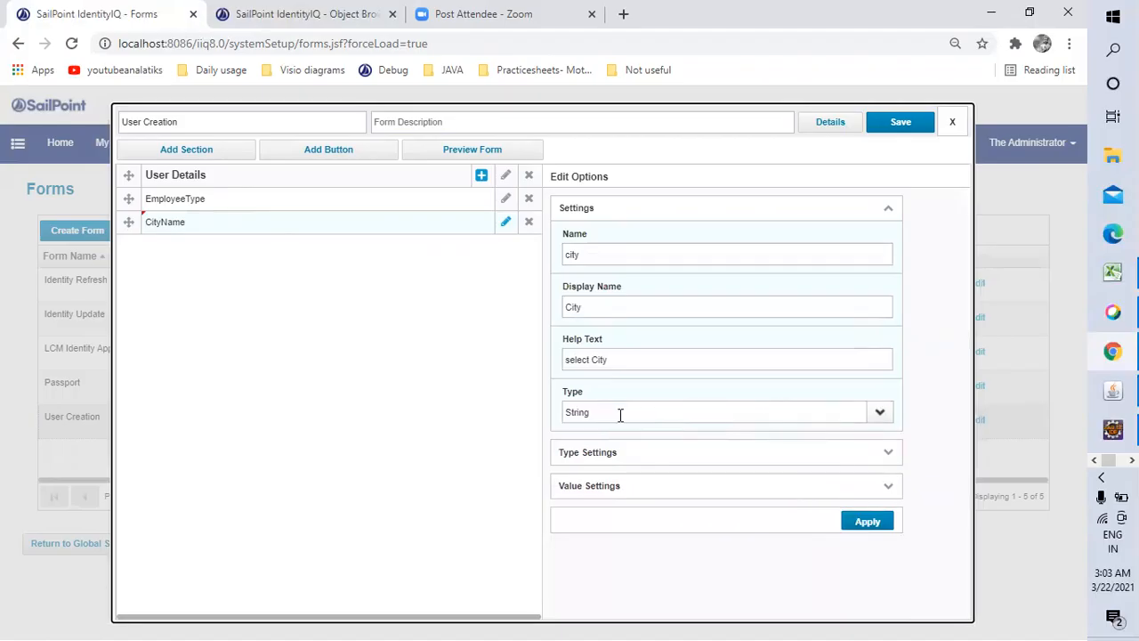
Set the city field's allowed values to come from a rule and choose Rule_Citi_allCities
left_click(887, 492)
scroll(732, 534, "down", 2)
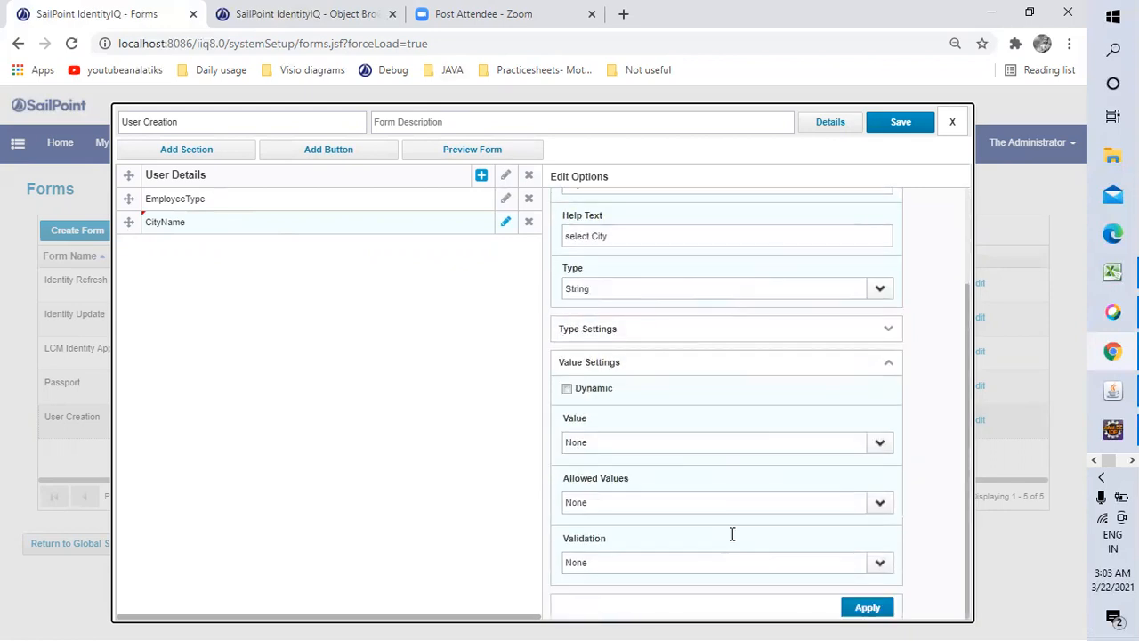
left_click(590, 505)
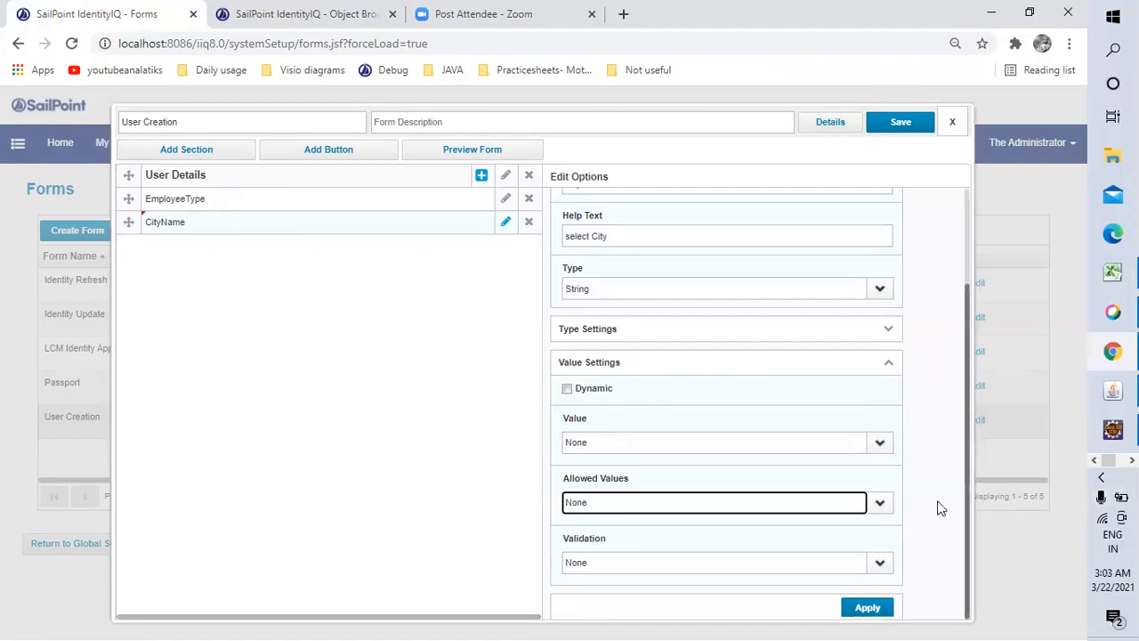
left_click(879, 505)
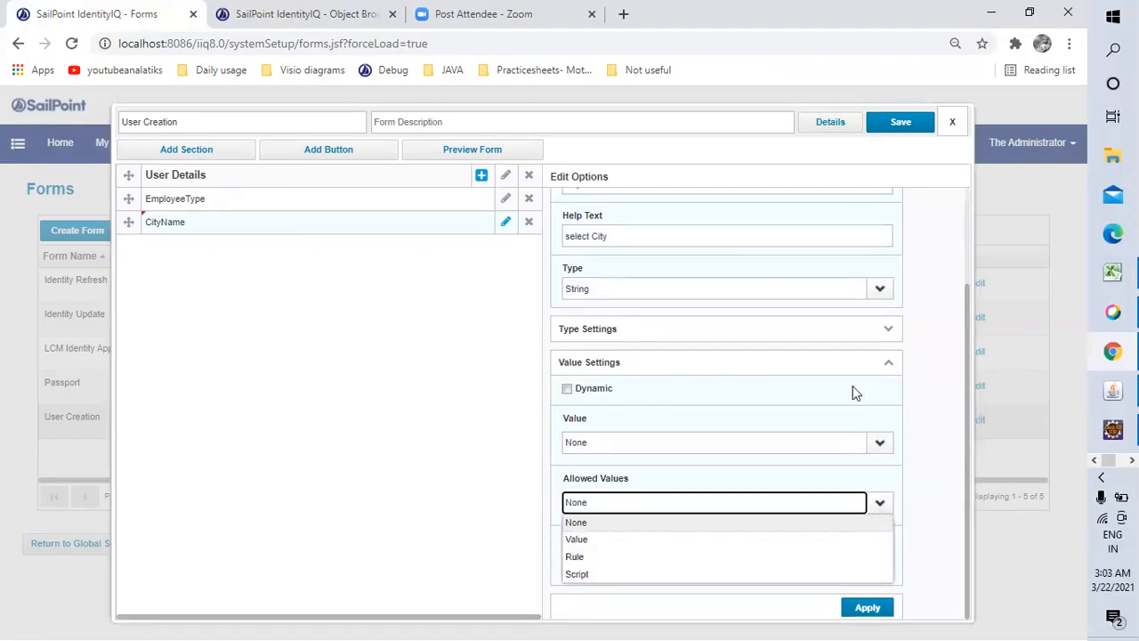
left_click(578, 557)
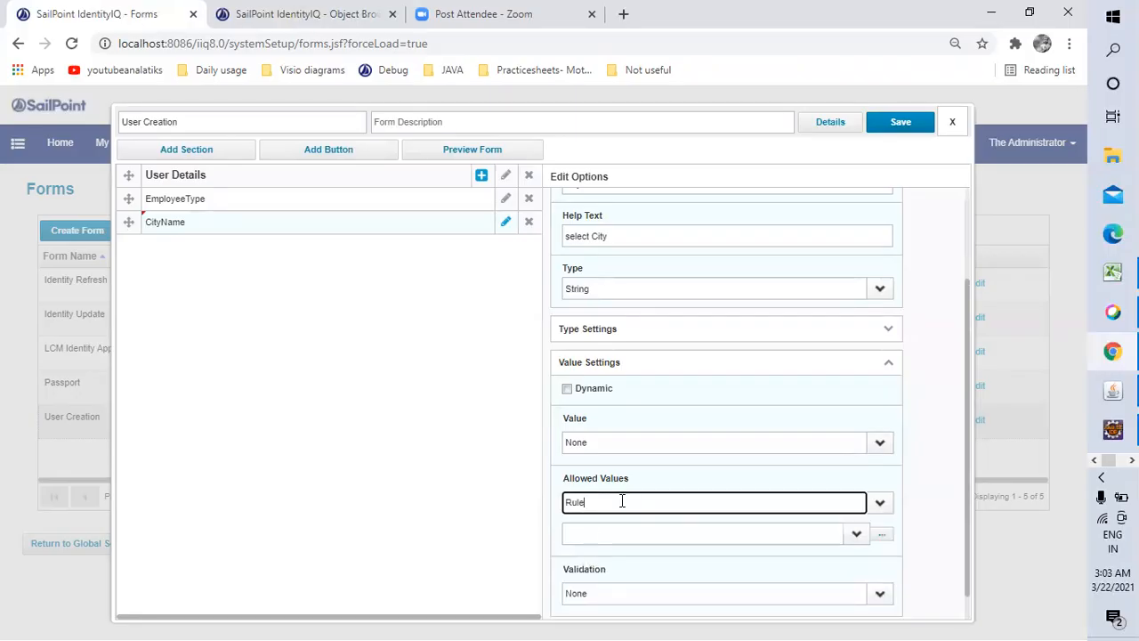
scroll(645, 505, "down", 1)
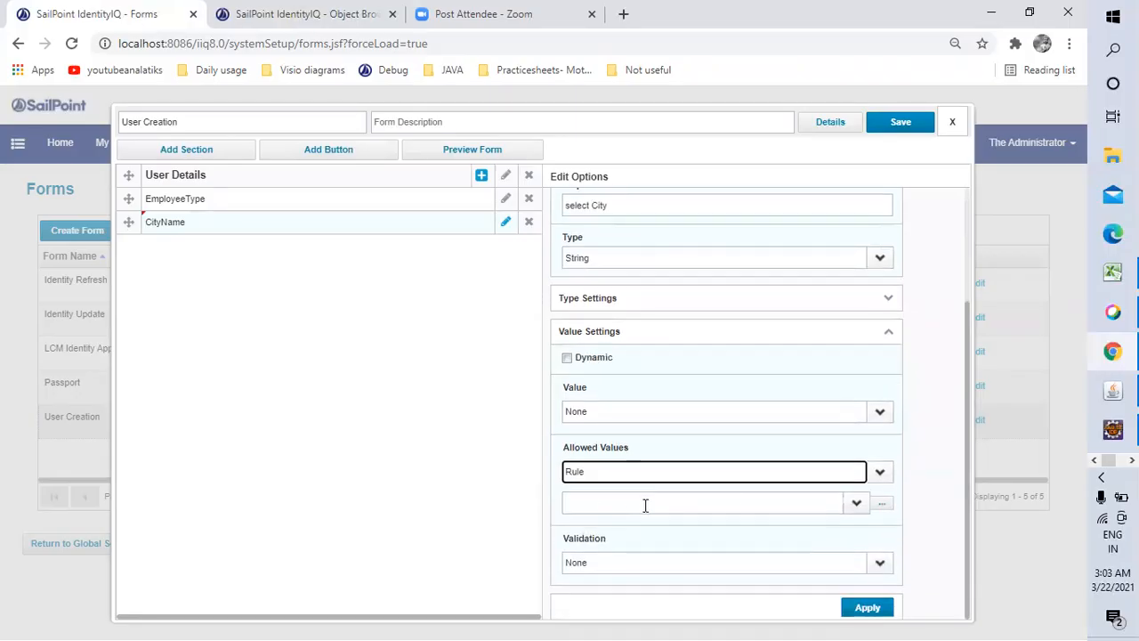
left_click(857, 506)
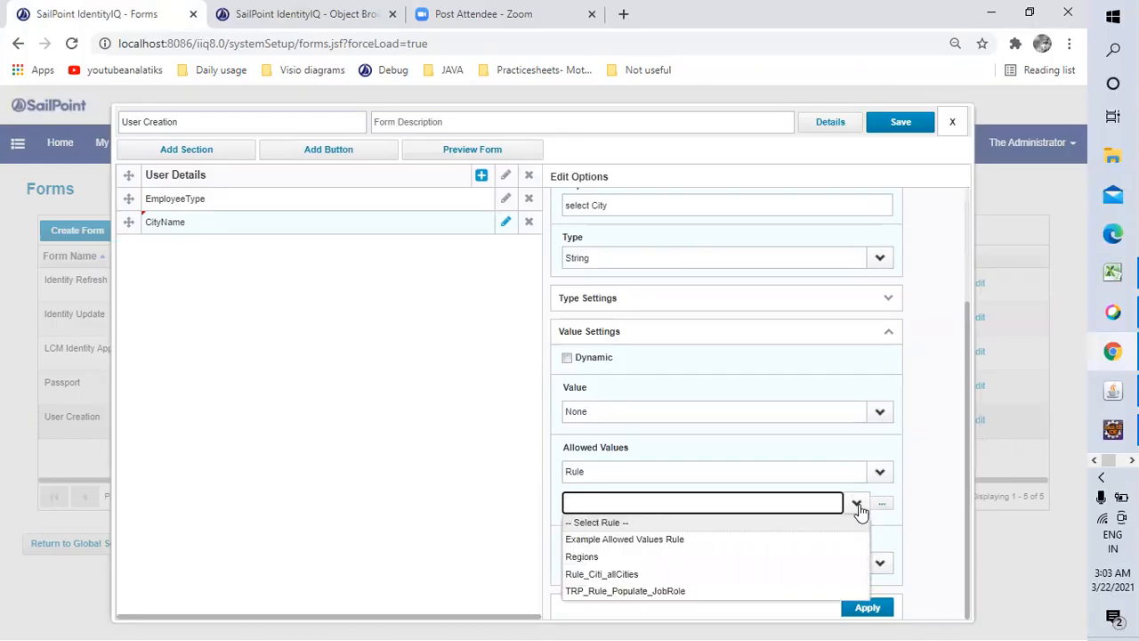
left_click(602, 576)
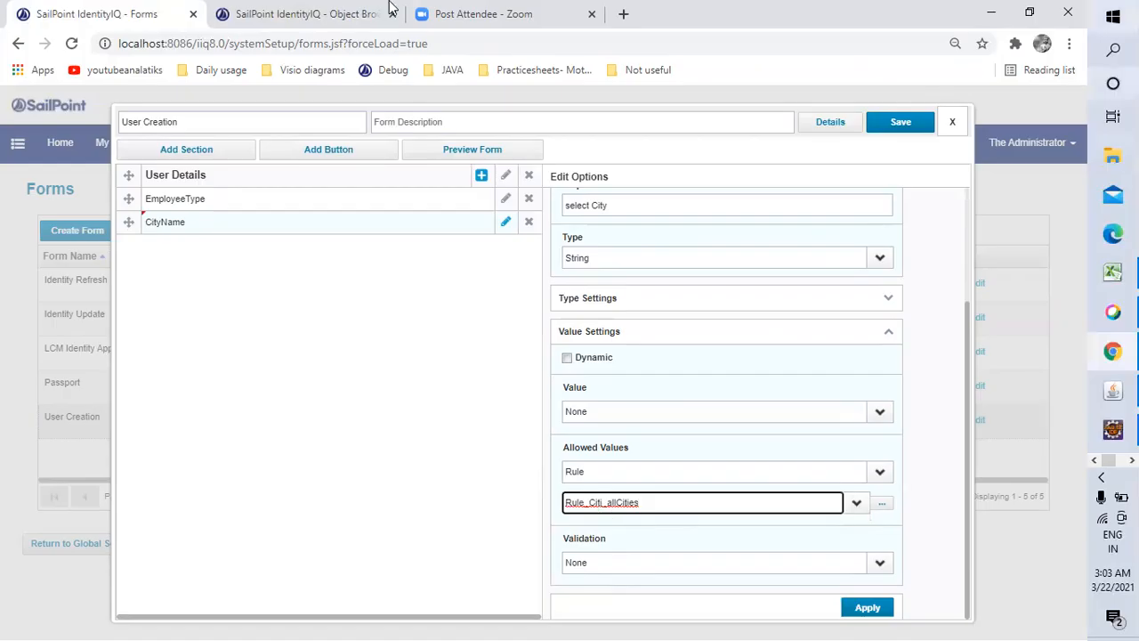
Switch to the Object Browser, list the Rule objects, and clear the name filter
left_click(252, 13)
left_click(36, 267)
key("BackSpace")
type("RecommenderDefinition")
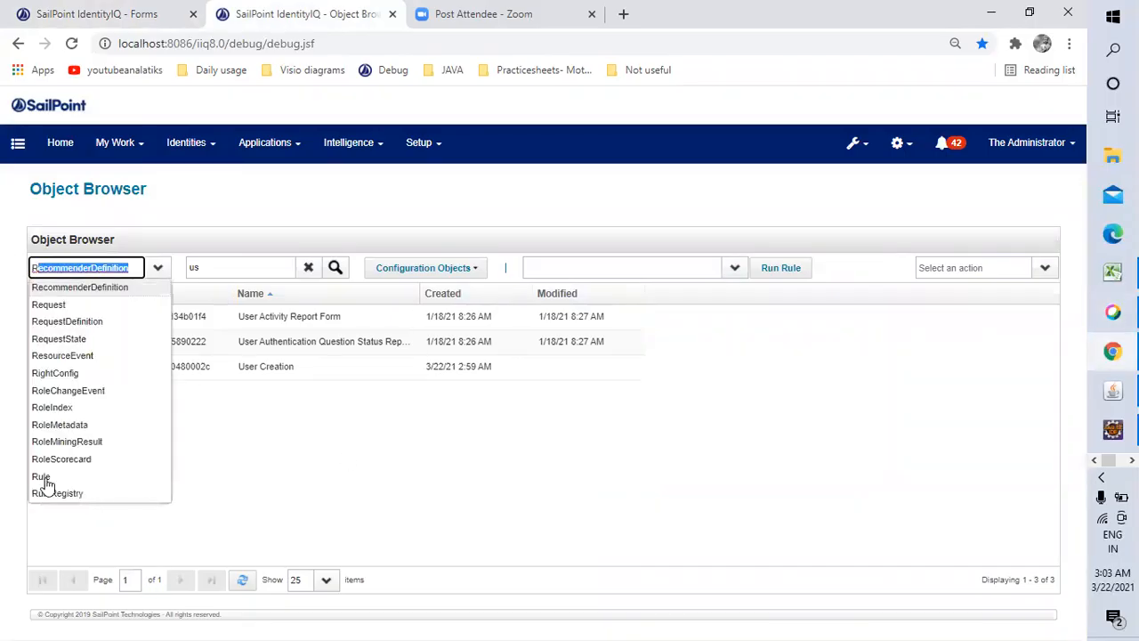
left_click(45, 476)
left_click(228, 266)
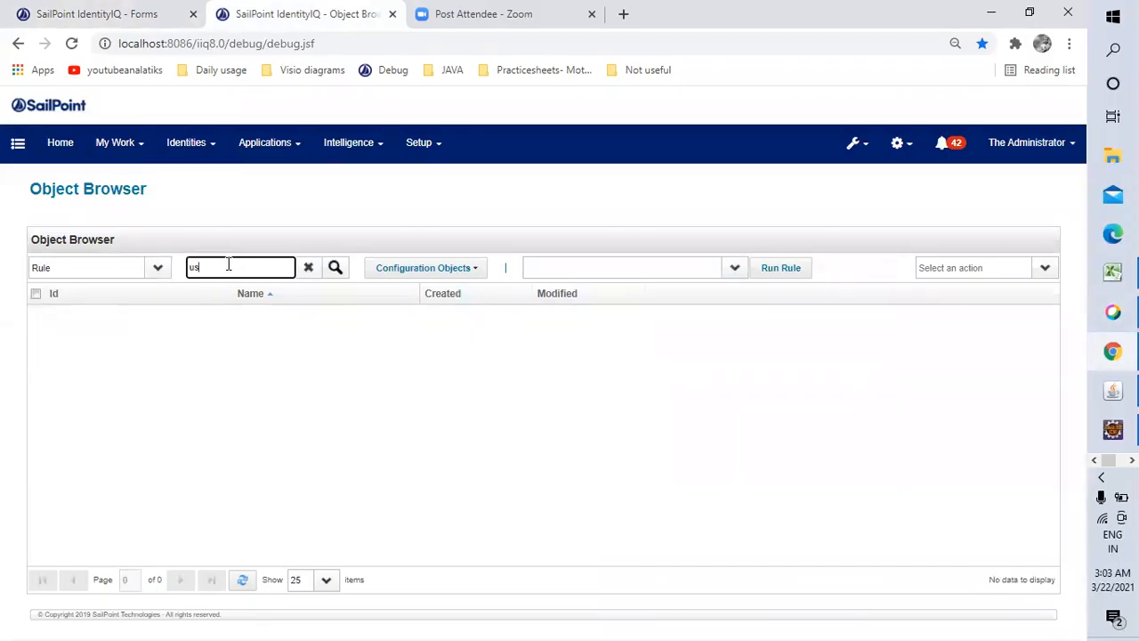
key("BackSpace")
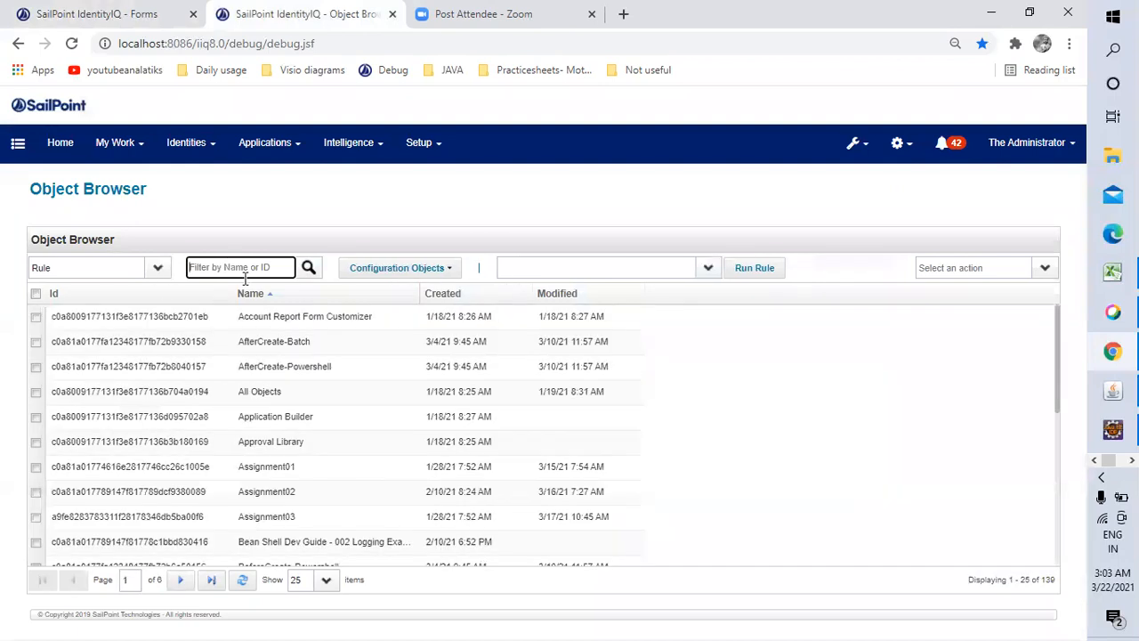
Try filtering the Rule objects by "ci", and clear the filter
scroll(298, 489, "down", 3)
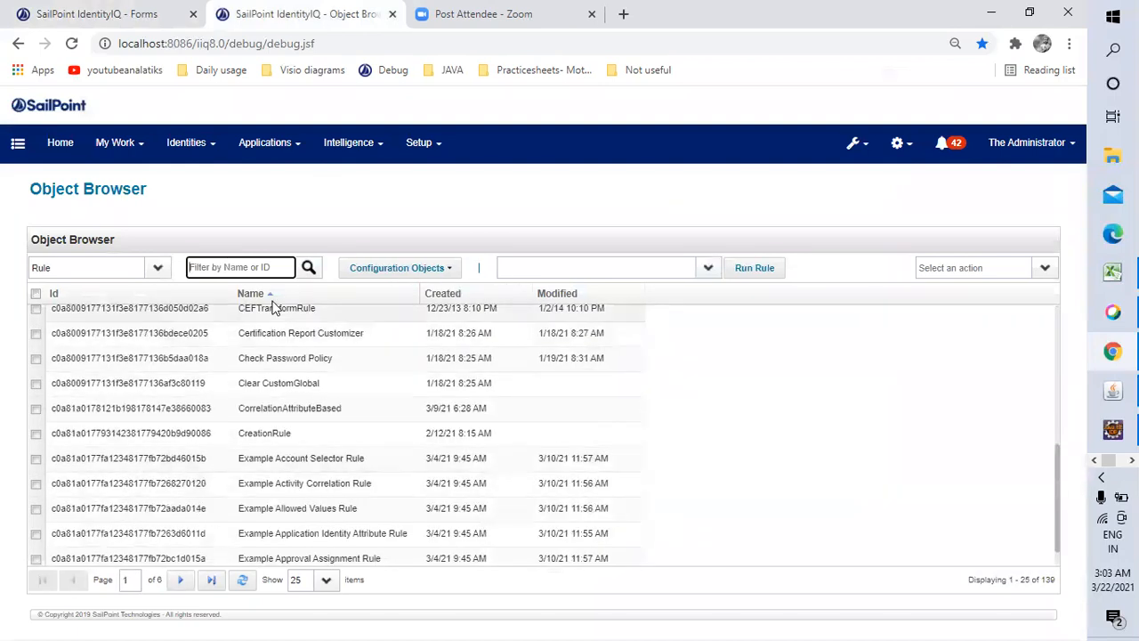
type("d")
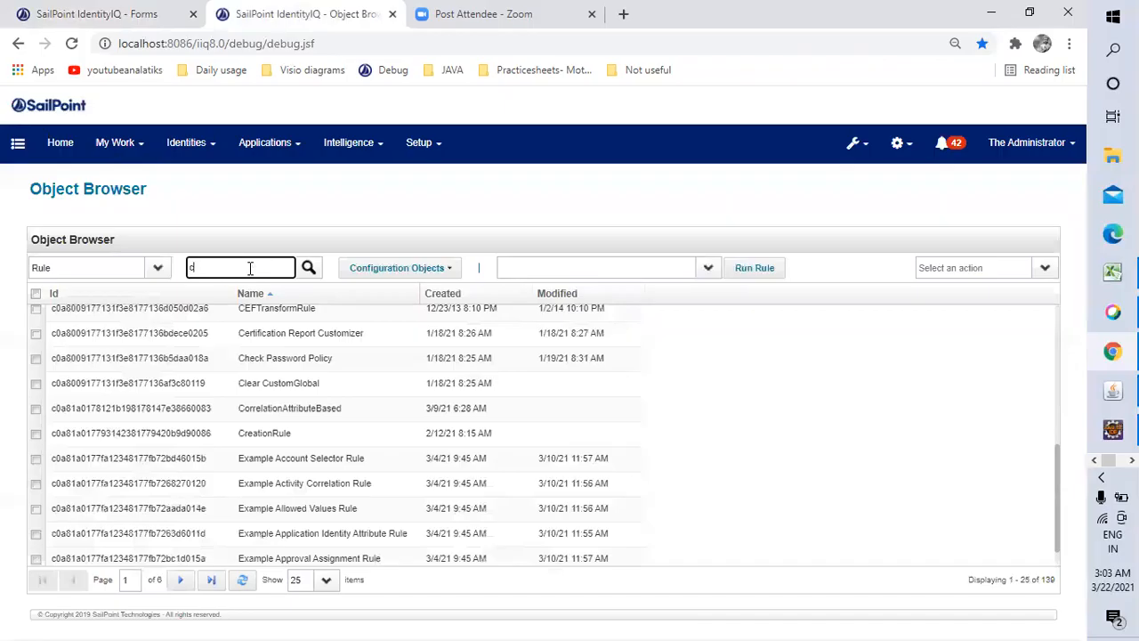
type("i")
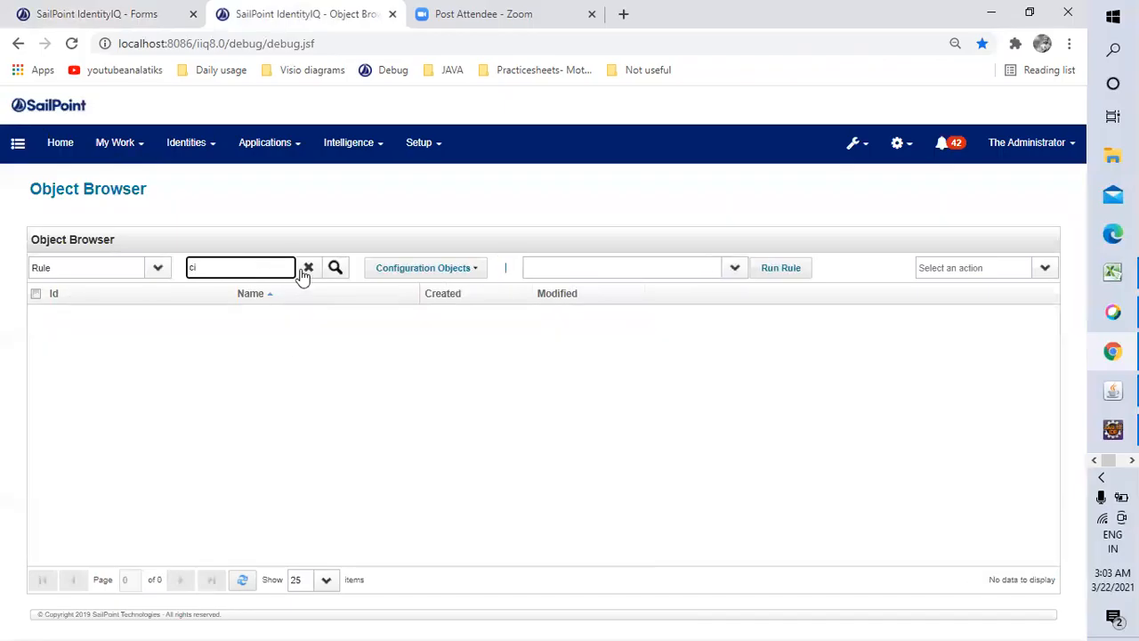
left_click(308, 267)
Filter the Rule objects by "rule" and open the source of Rule_Citi_allCities
left_click(237, 268)
type("ru")
type("l")
left_click(306, 269)
left_click(204, 268)
type("rule")
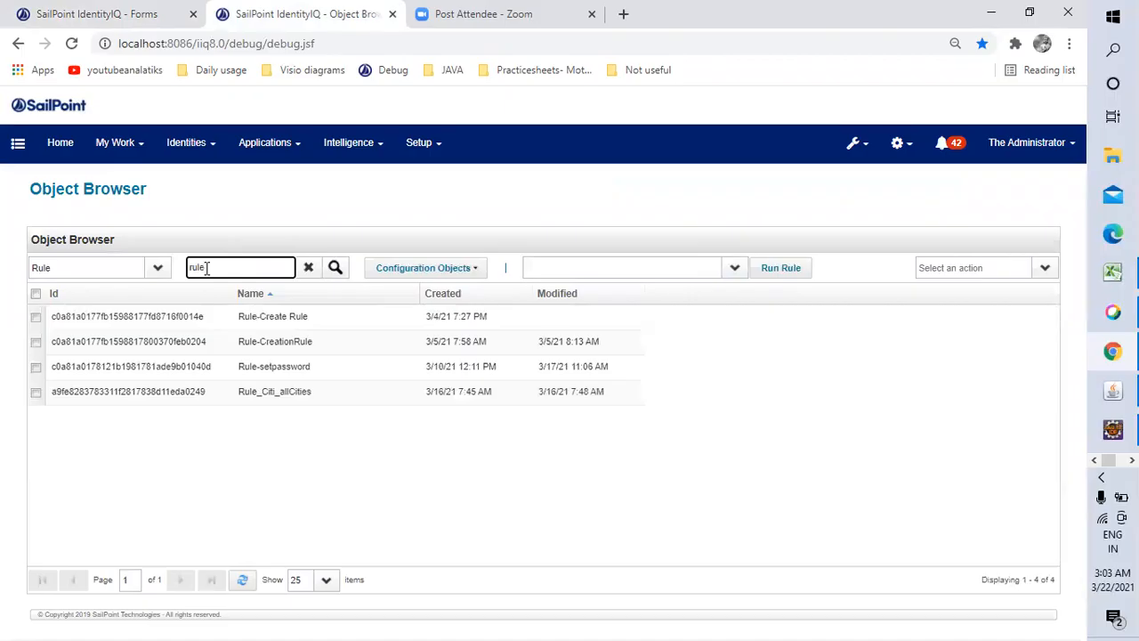
left_click(272, 403)
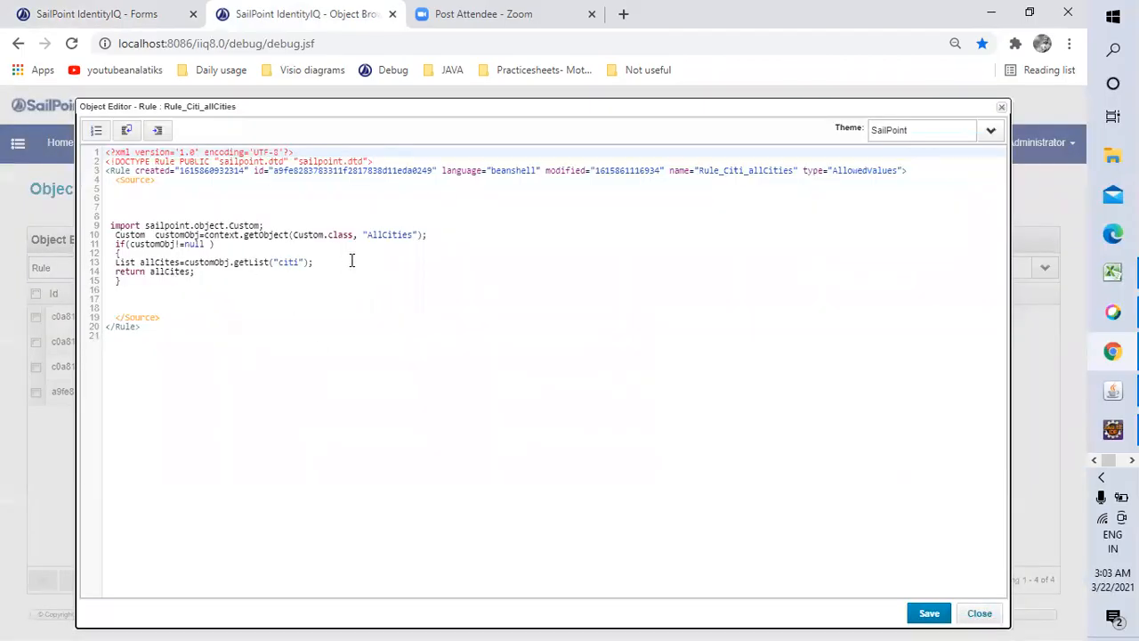
Examine the AllCities custom object reference in the rule source, and duplicate the Object Browser in a new browser tab
double_click(380, 236)
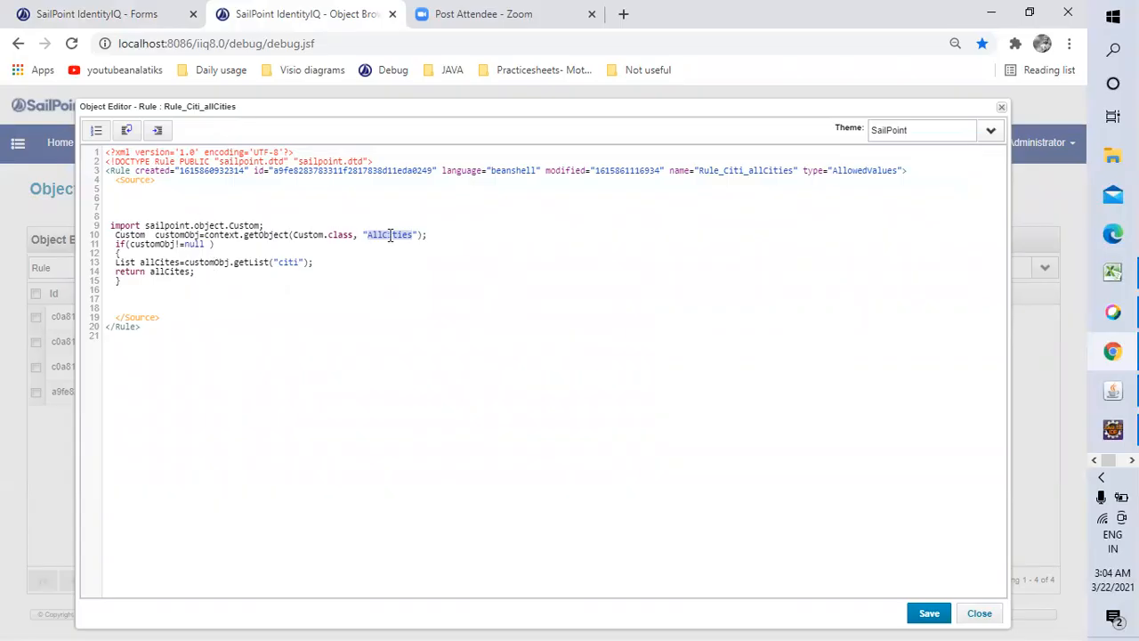
right_click(326, 18)
left_click(354, 137)
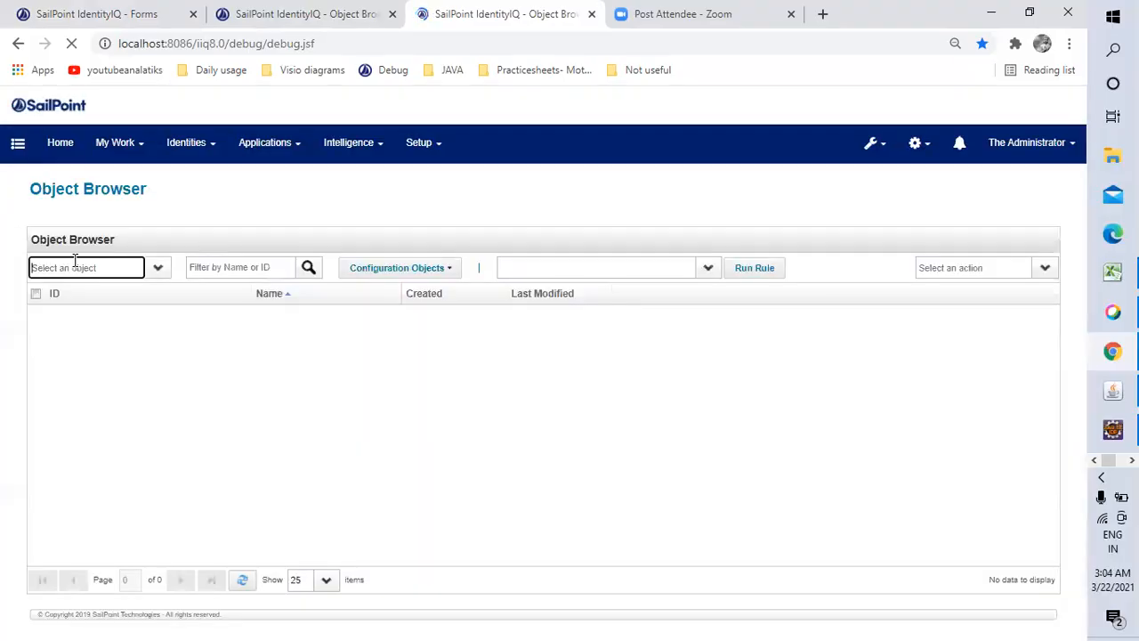
List the Custom objects in the new Object Browser, filter them by AllCities, and open the AllCities object's source
type("Capability")
left_click(49, 425)
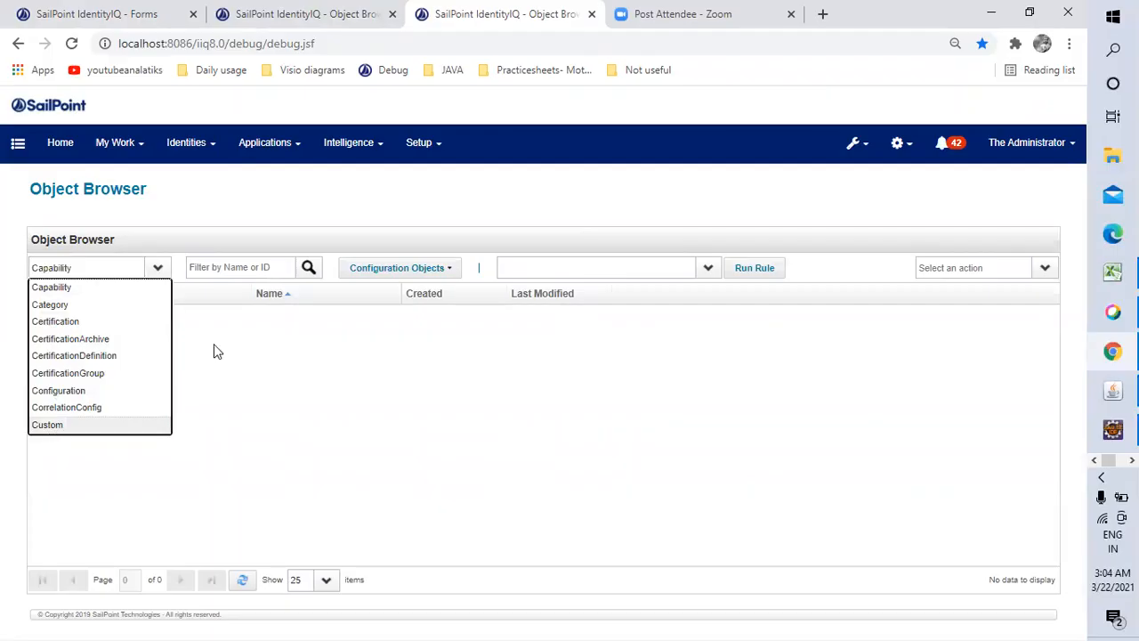
left_click(238, 267)
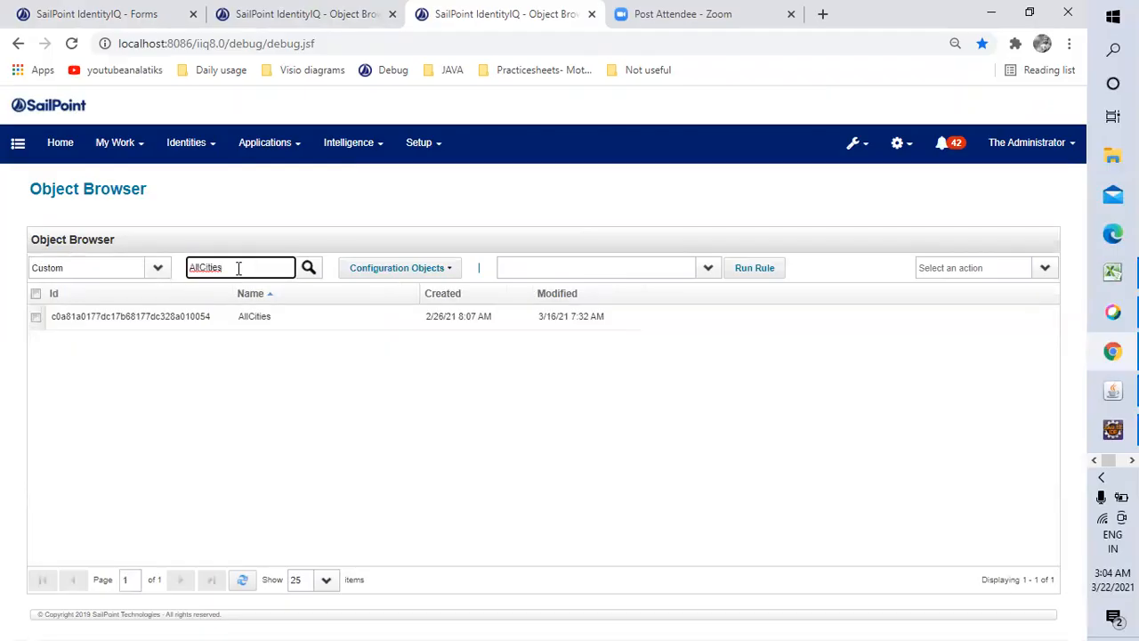
key("Return")
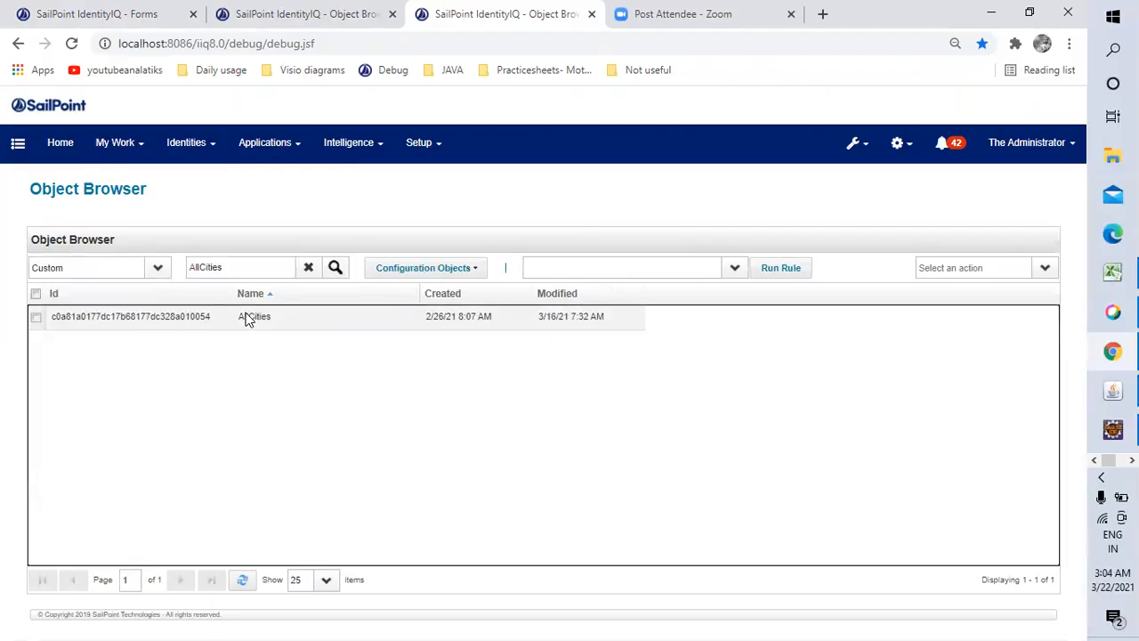
left_click(249, 319)
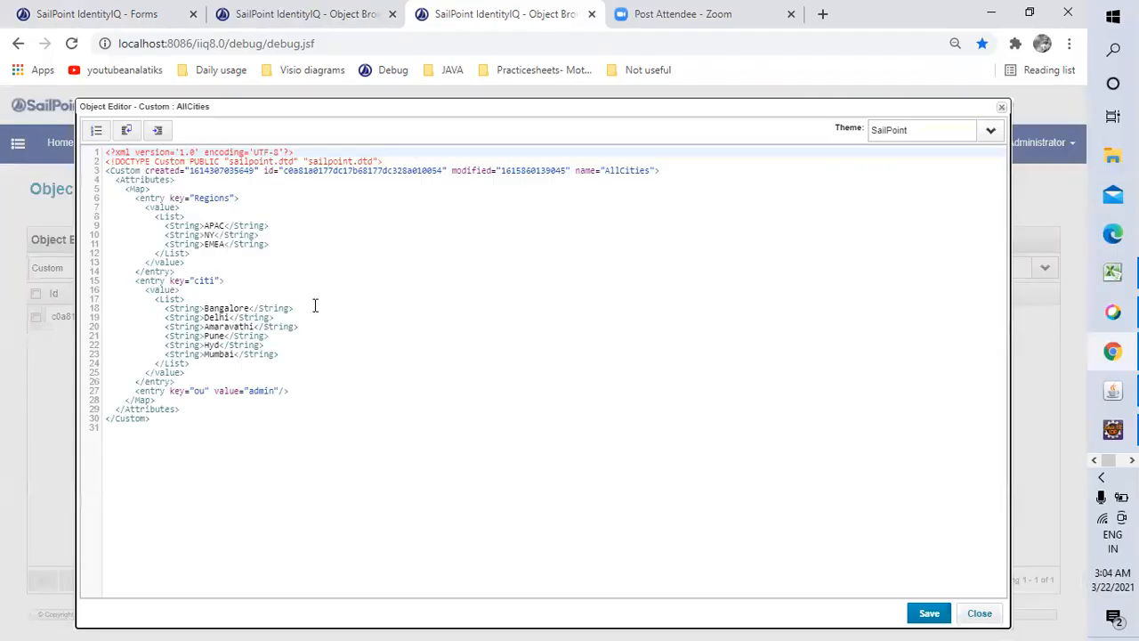
Examine the citi entry and its list of city strings in the AllCities source, and close the object without saving
double_click(203, 280)
double_click(210, 293)
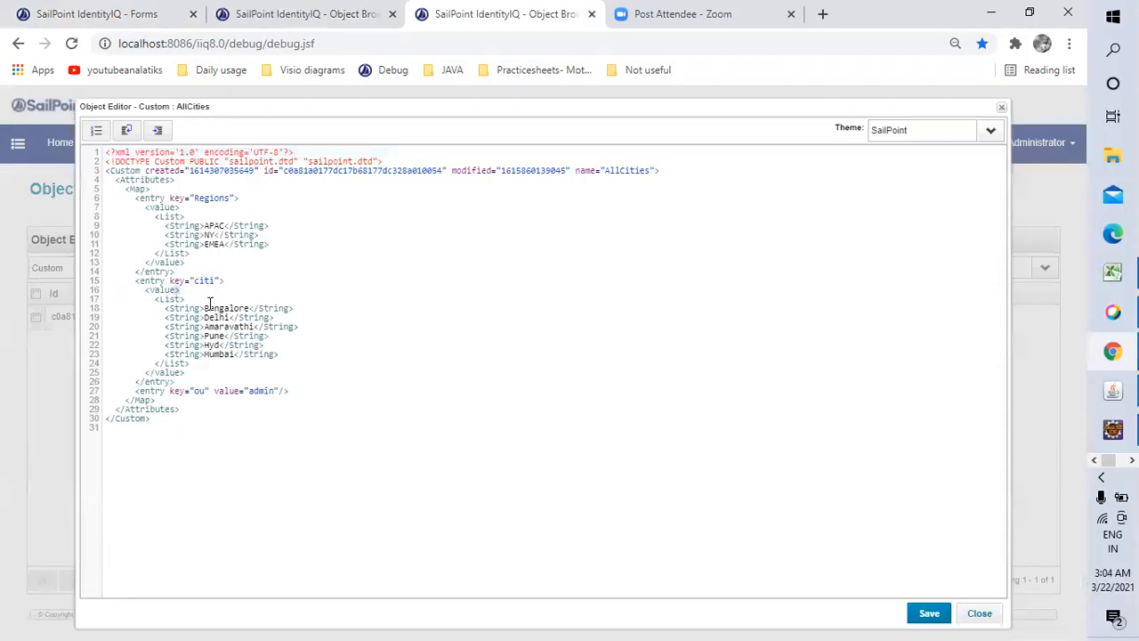
left_click_drag(249, 422, 127, 300)
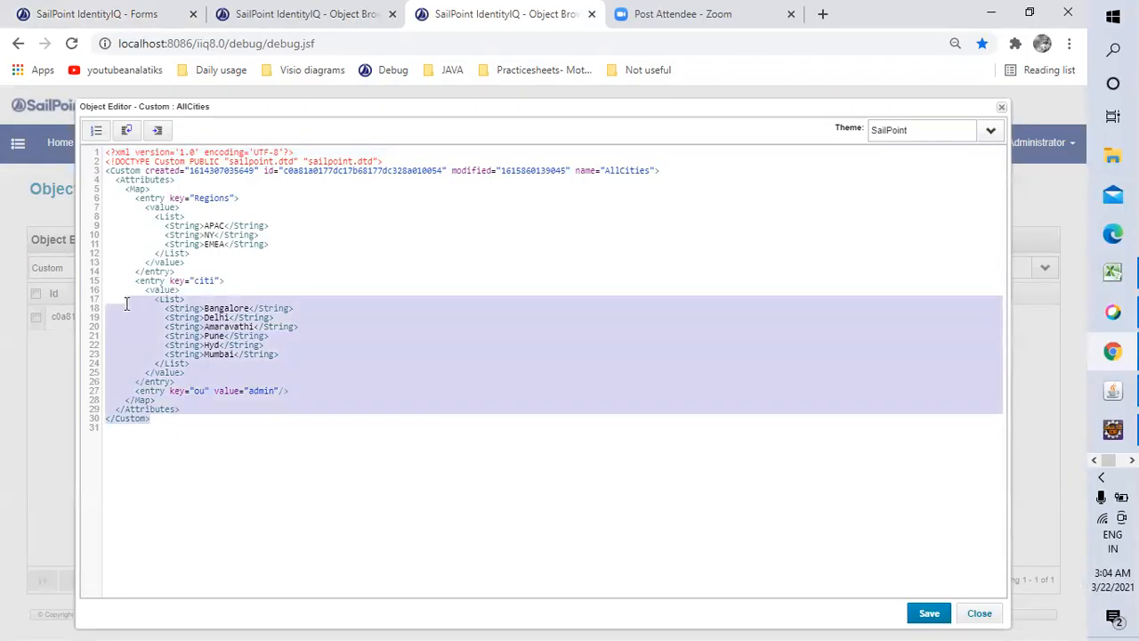
left_click(198, 311)
left_click(971, 612)
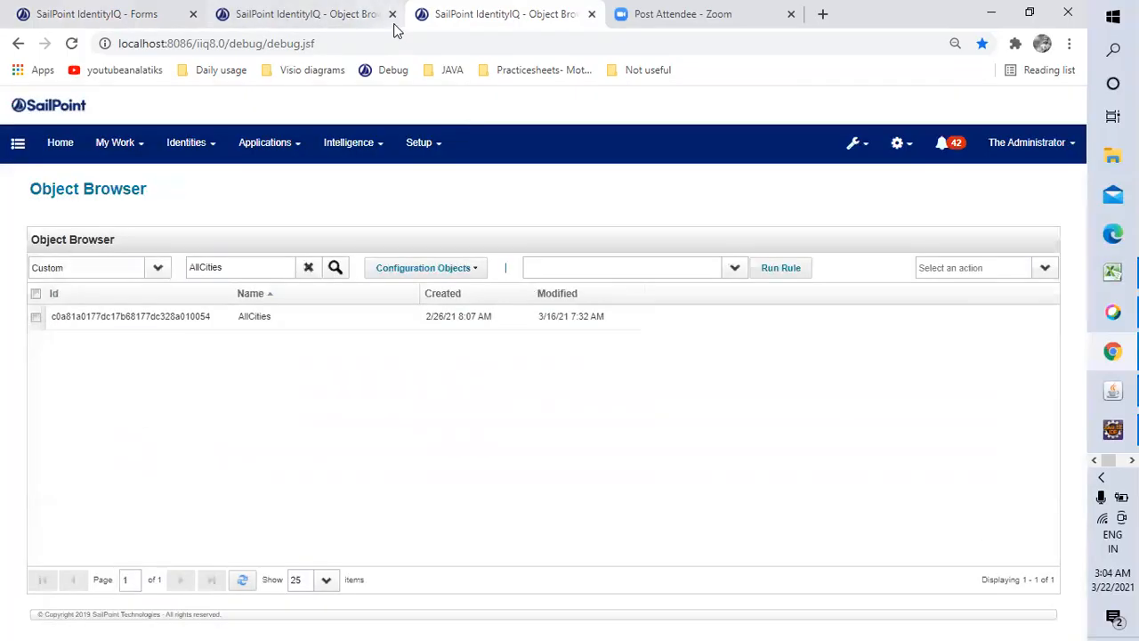
Return to the Rule_Citi_allCities source and examine how it fetches the AllCities custom object and reads its citi list
left_click(374, 16)
double_click(384, 234)
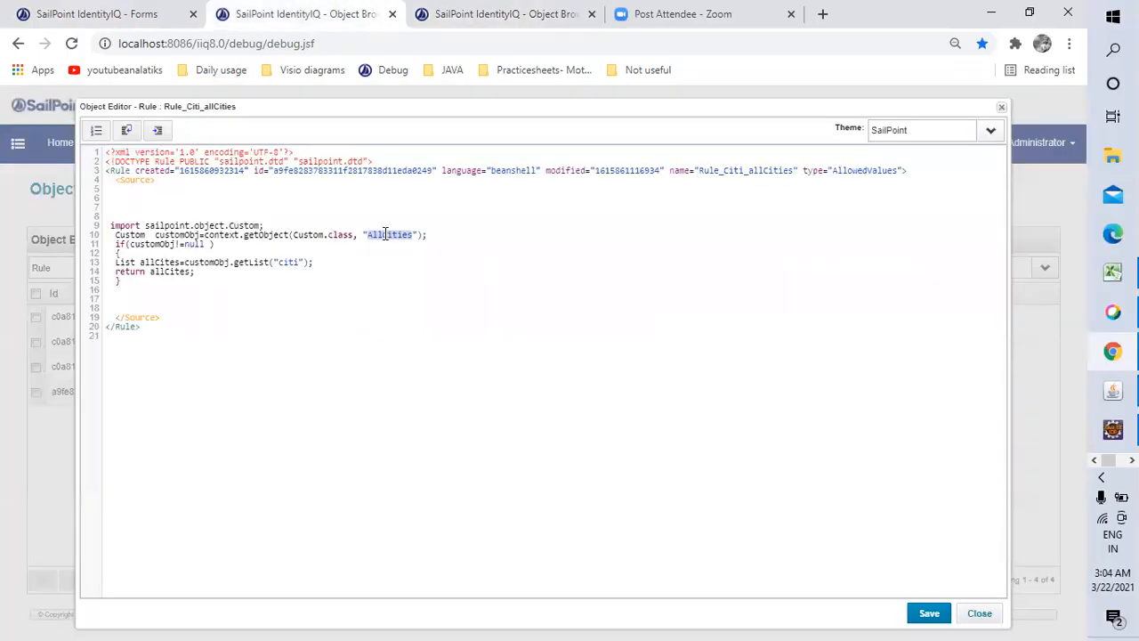
double_click(159, 235)
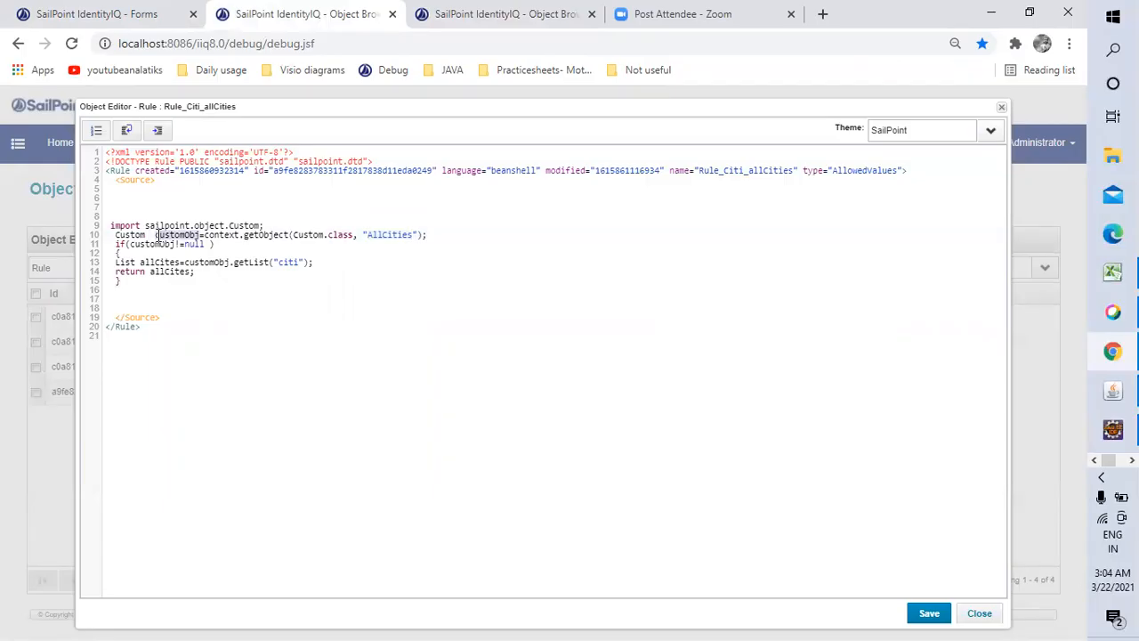
double_click(257, 263)
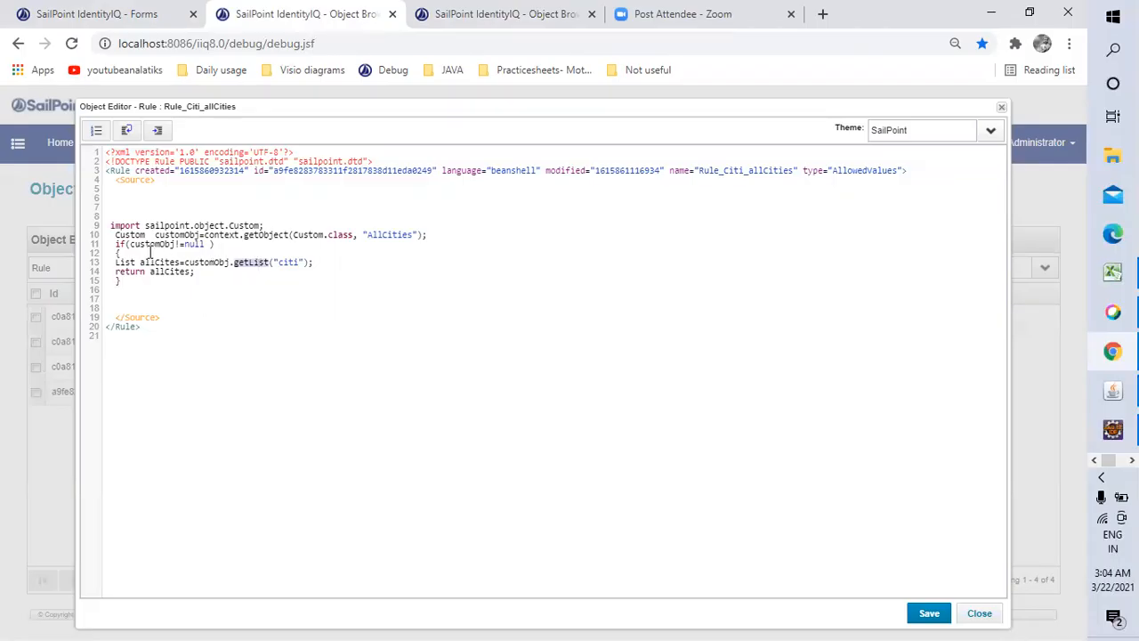
left_click(119, 264)
left_click_drag(185, 263, 230, 263)
left_click(242, 265)
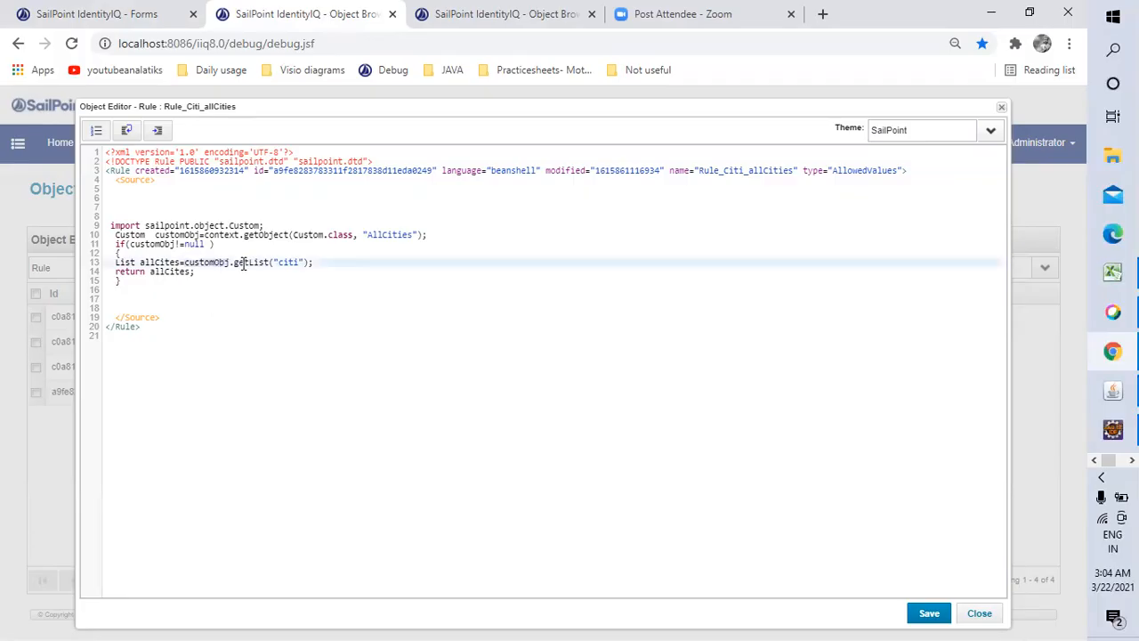
double_click(238, 261)
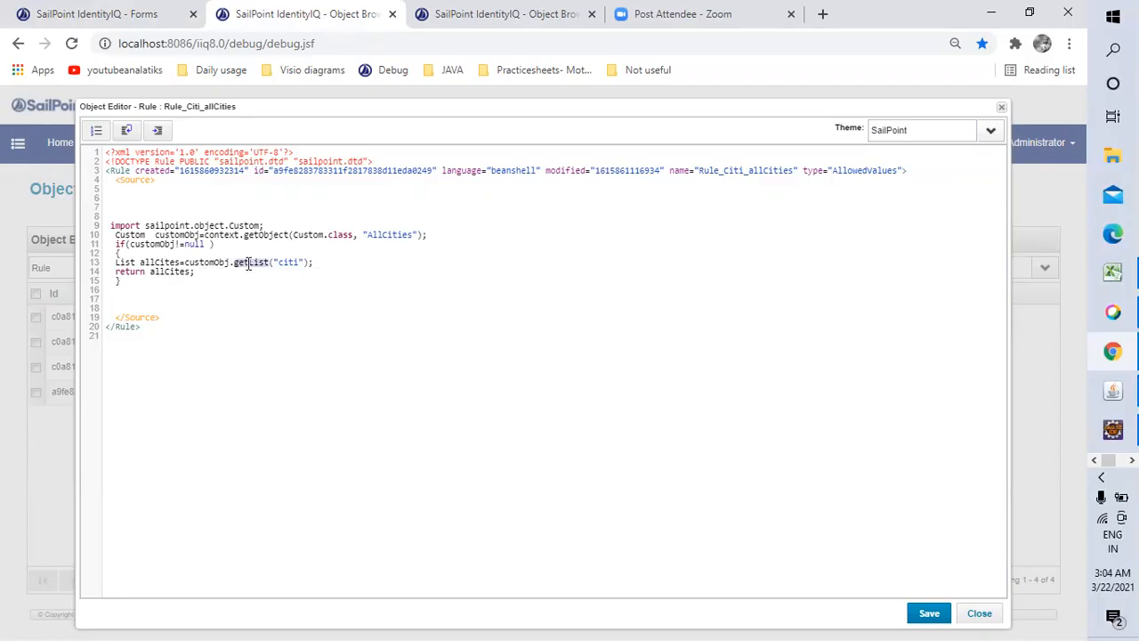
Copy the rule's name from its source, run Rule_Citi_allCities from the Object Browser, and review the returned list of cities
double_click(892, 170)
double_click(754, 171)
key("ctrl+c")
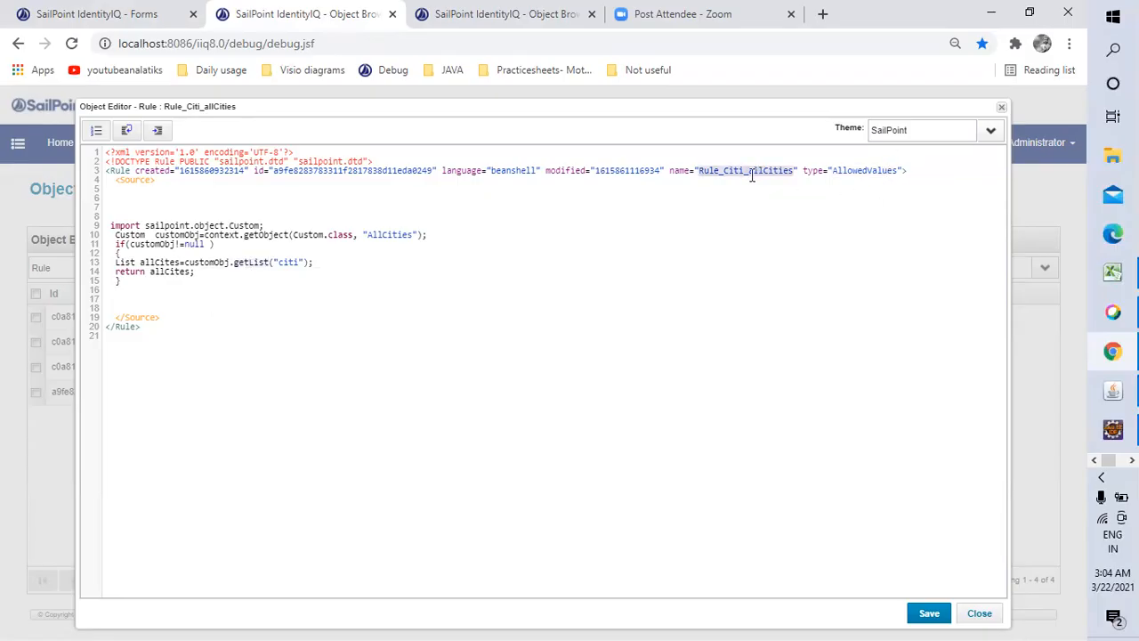
left_click(975, 613)
left_click(573, 273)
key("ctrl+v")
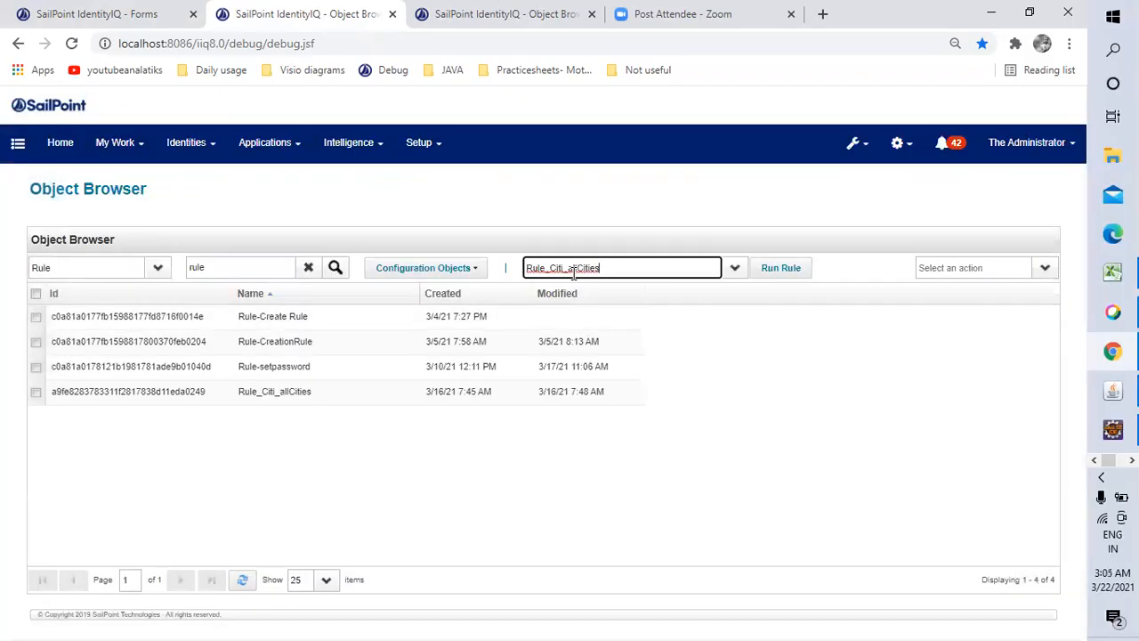
left_click(725, 270)
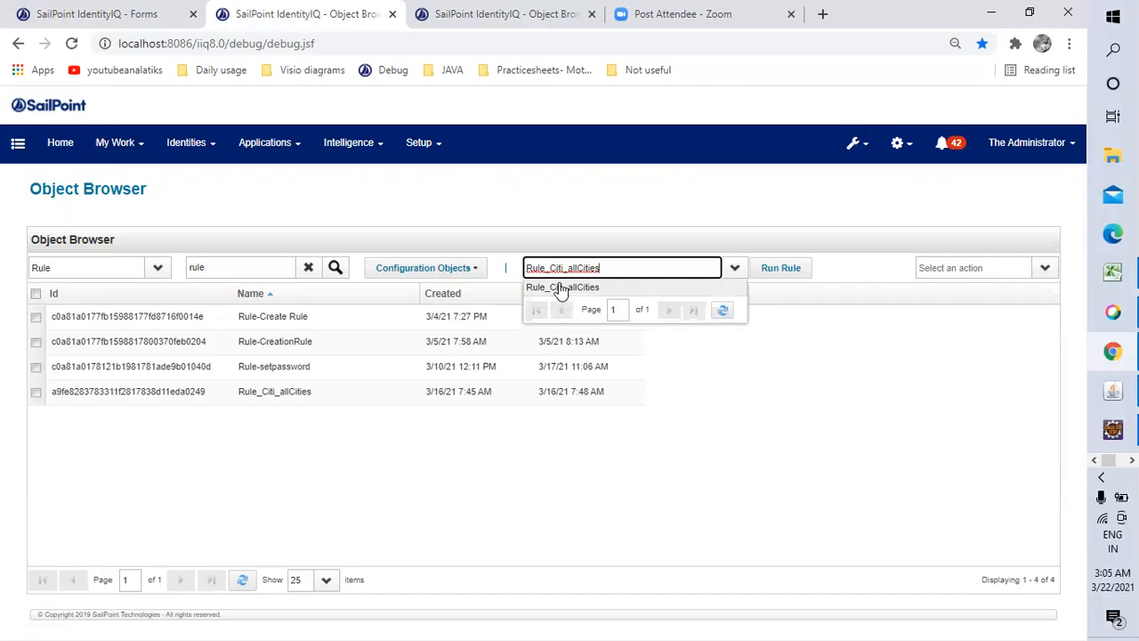
left_click(554, 287)
left_click(771, 272)
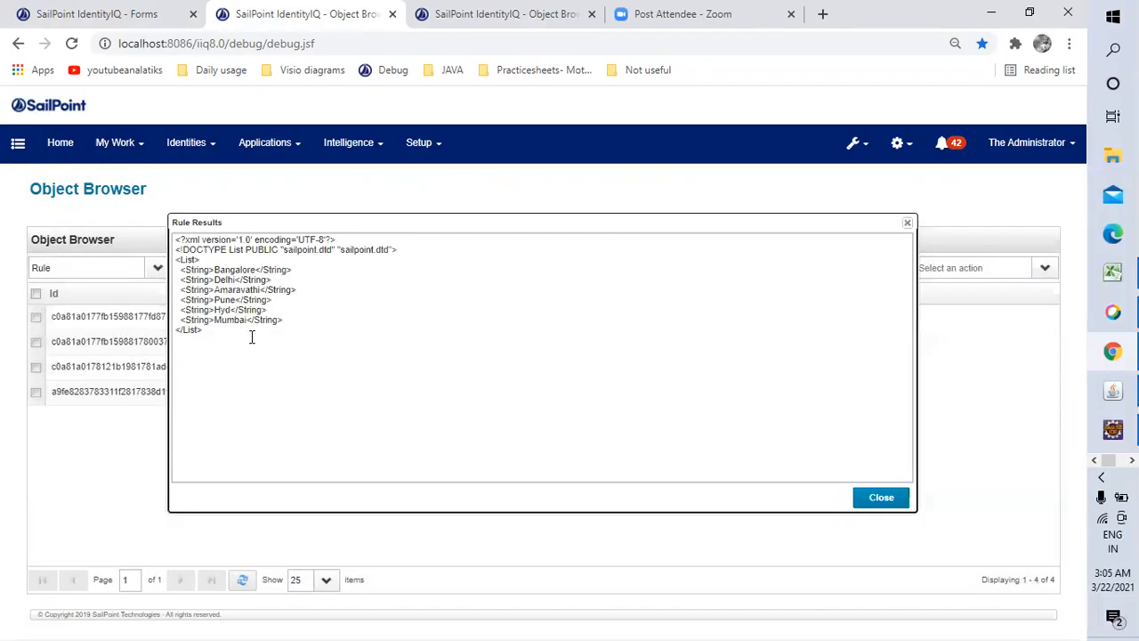
left_click_drag(238, 269, 235, 331)
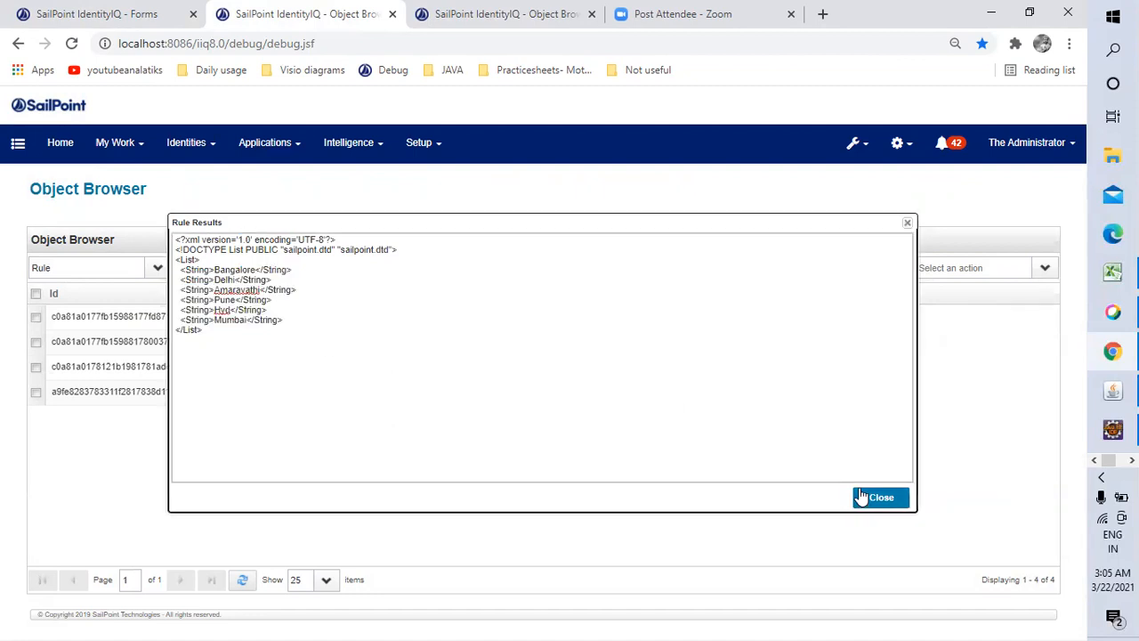
left_click(876, 496)
Return to the User Creation form, apply the City field's settings with the Rule_Citi_allCities allowed-values rule, and preview the form
left_click(122, 13)
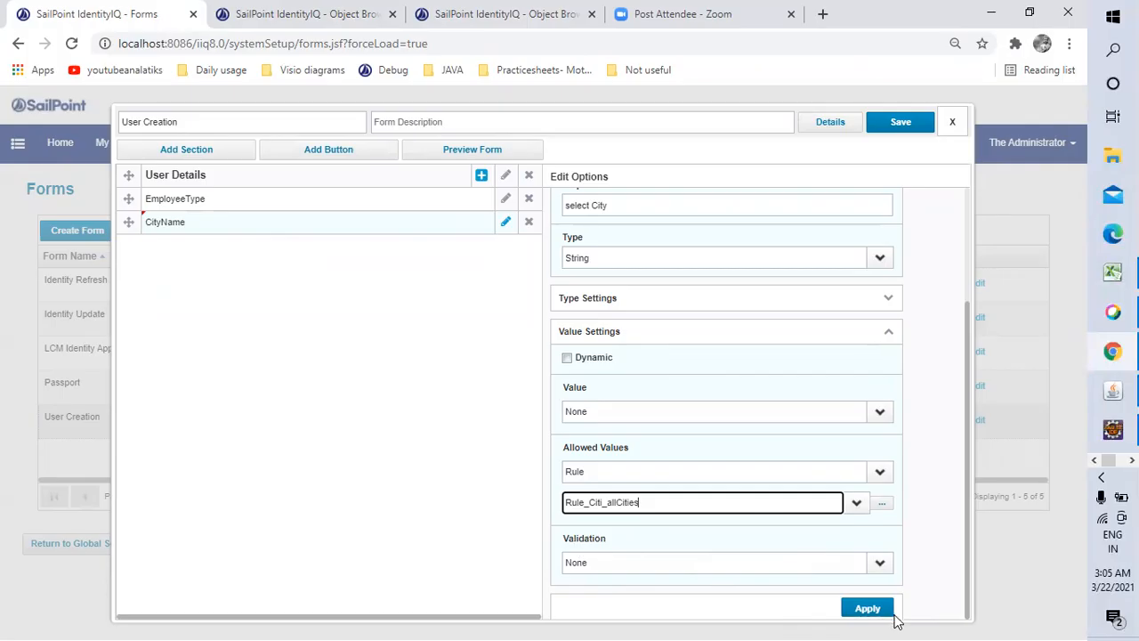
left_click(577, 540)
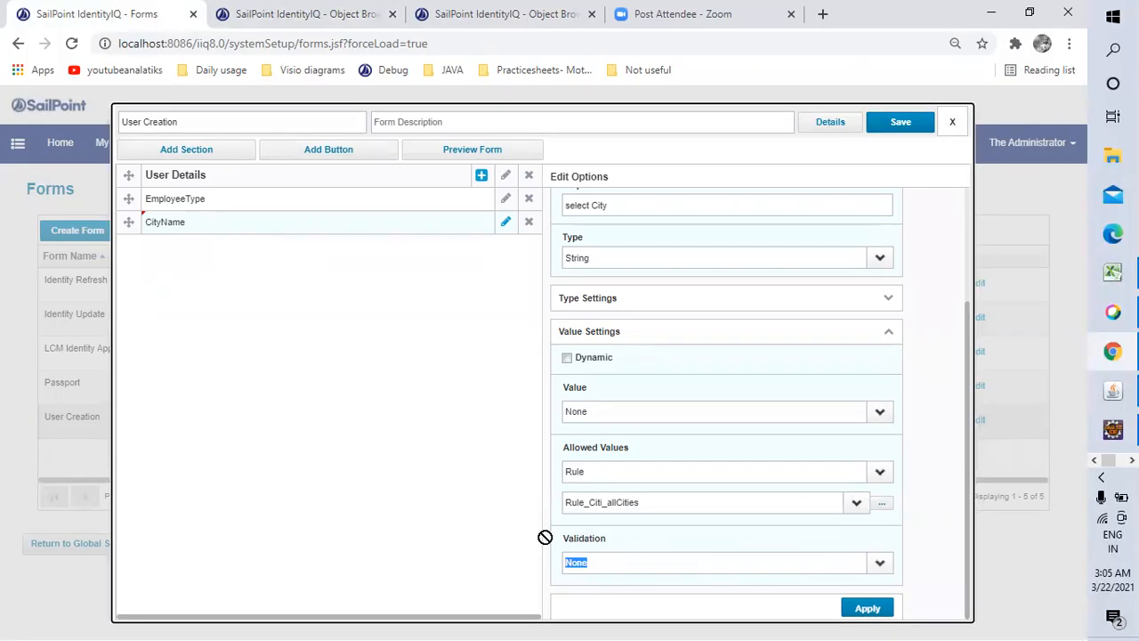
left_click(867, 608)
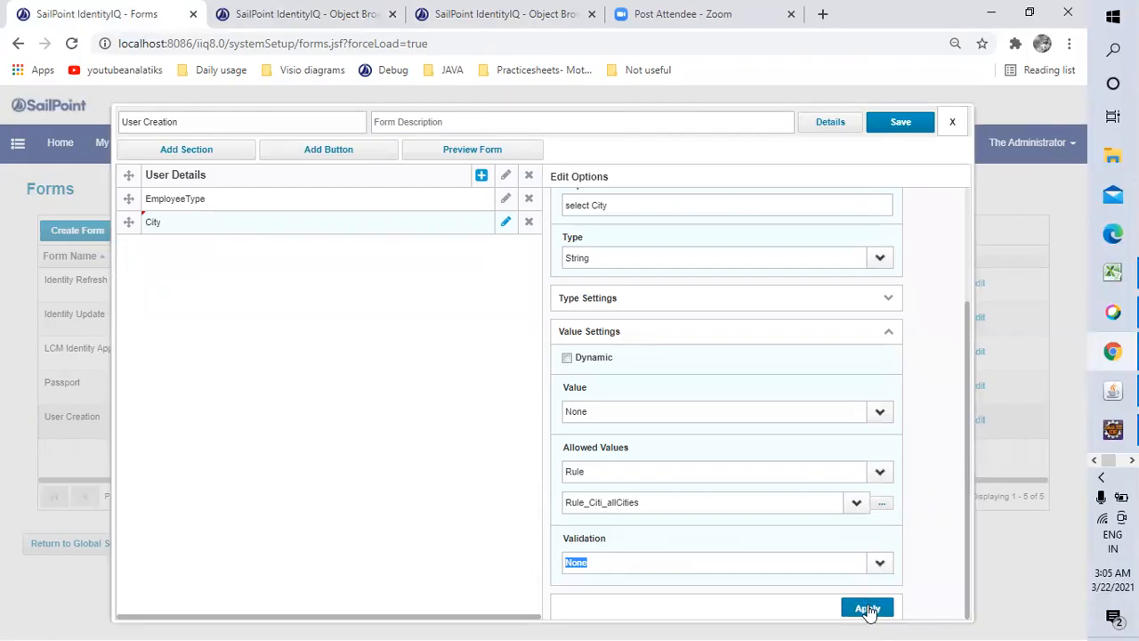
left_click(459, 153)
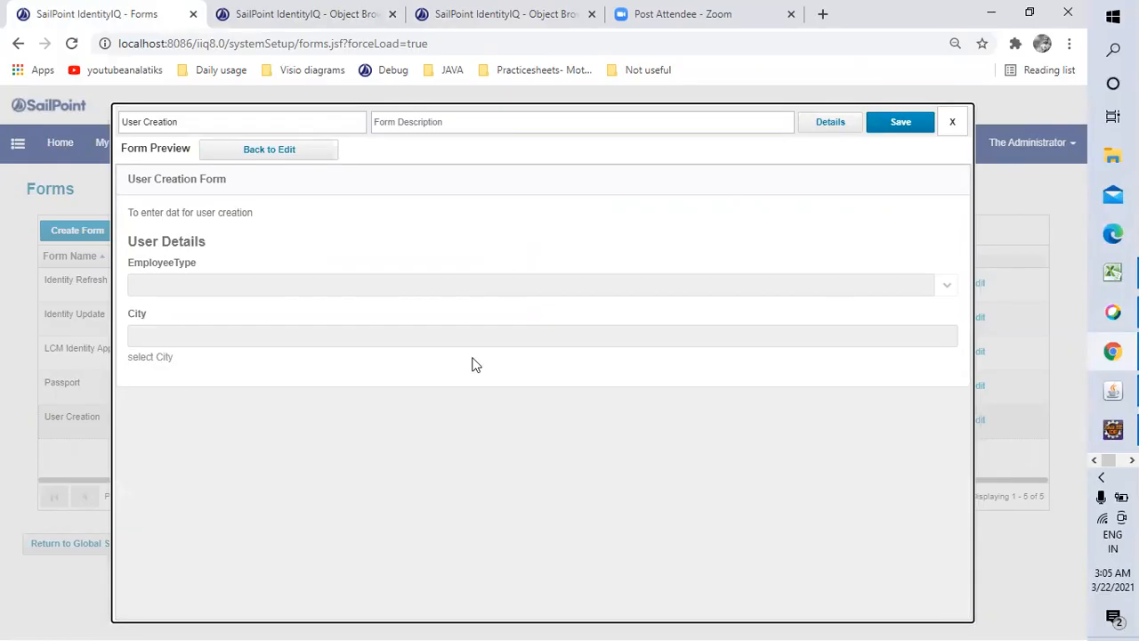
left_click(283, 151)
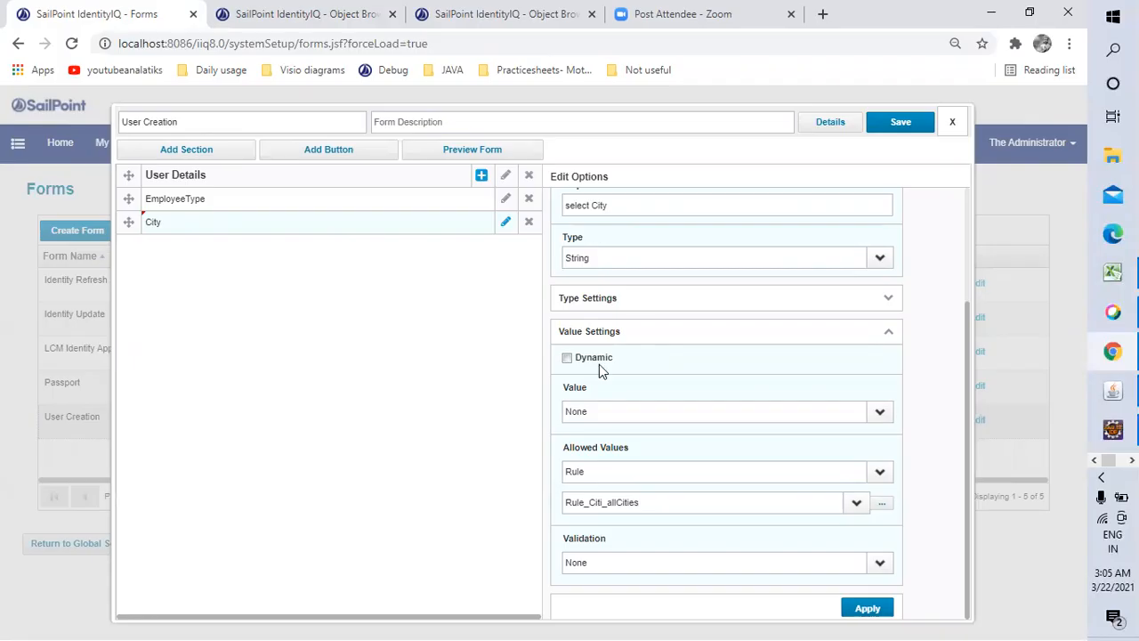
Reapply the City field's settings, look through its type settings, and save the User Creation form
left_click(886, 340)
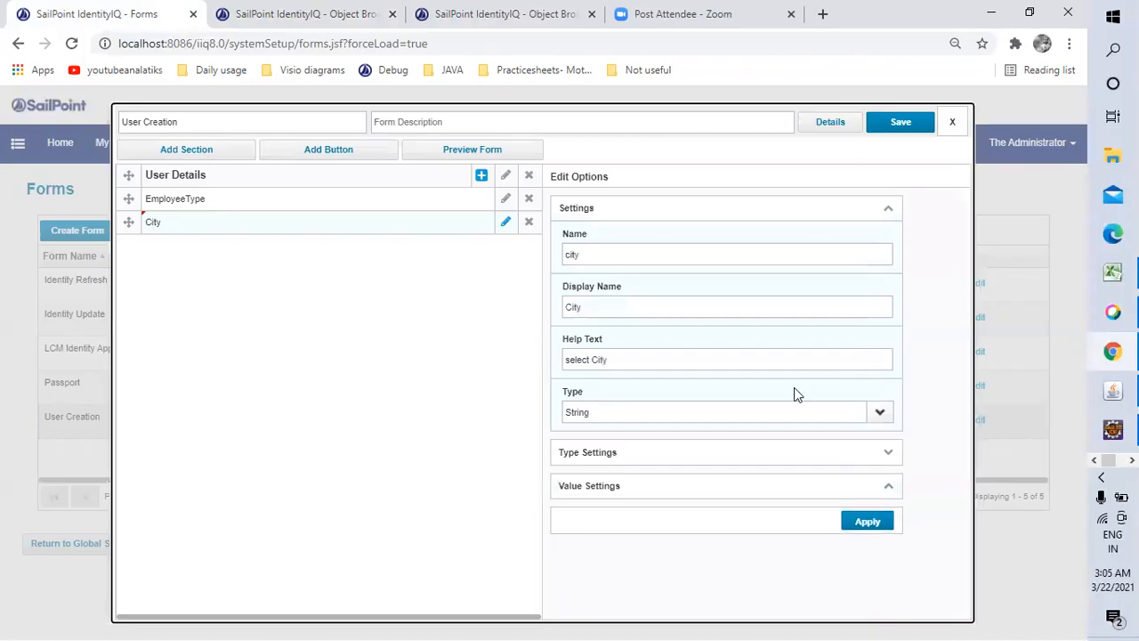
left_click(866, 525)
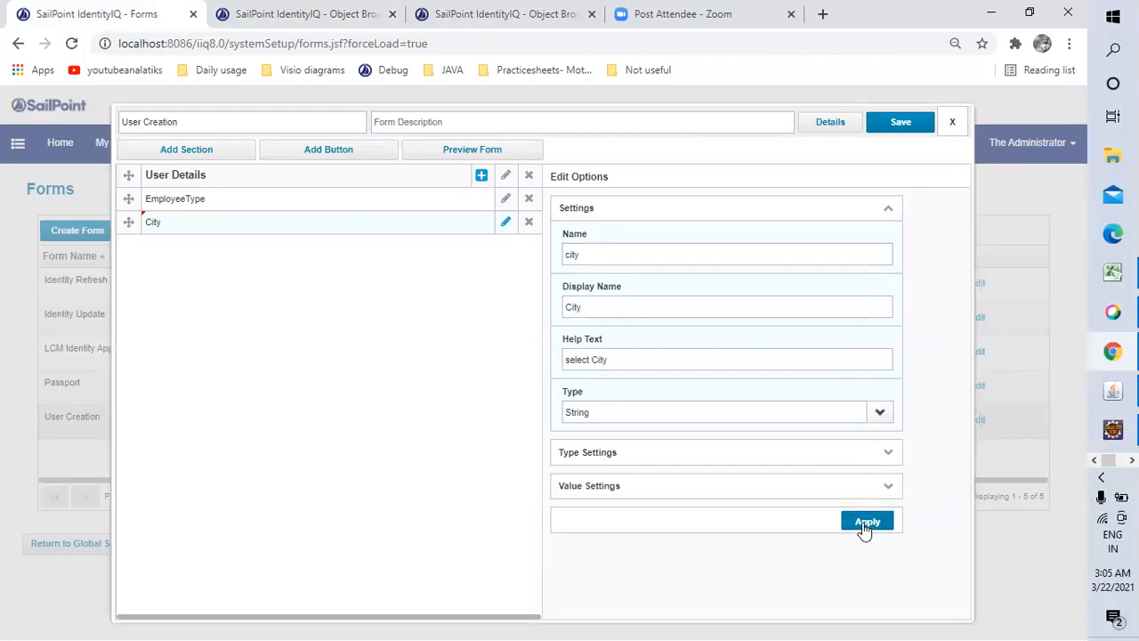
left_click(888, 457)
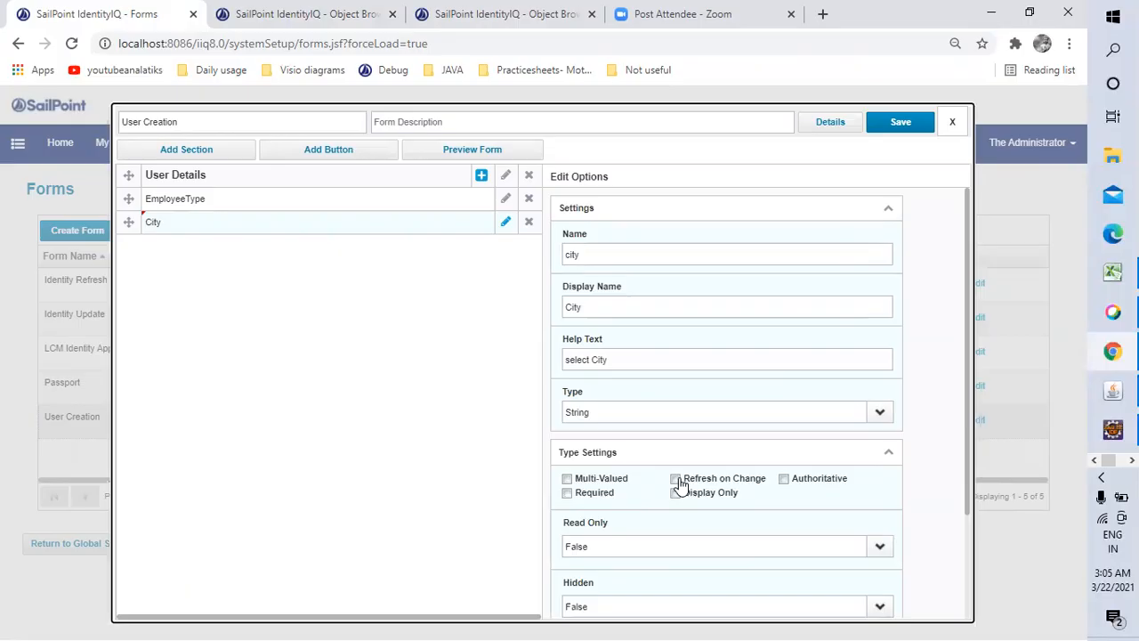
scroll(712, 507, "down", 3)
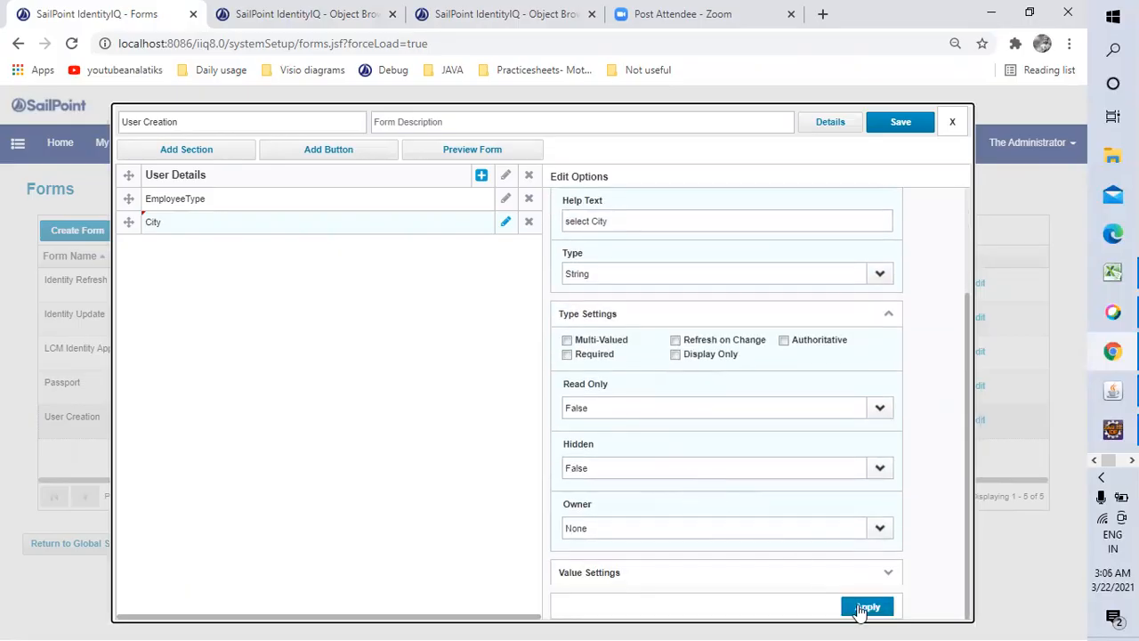
left_click(909, 132)
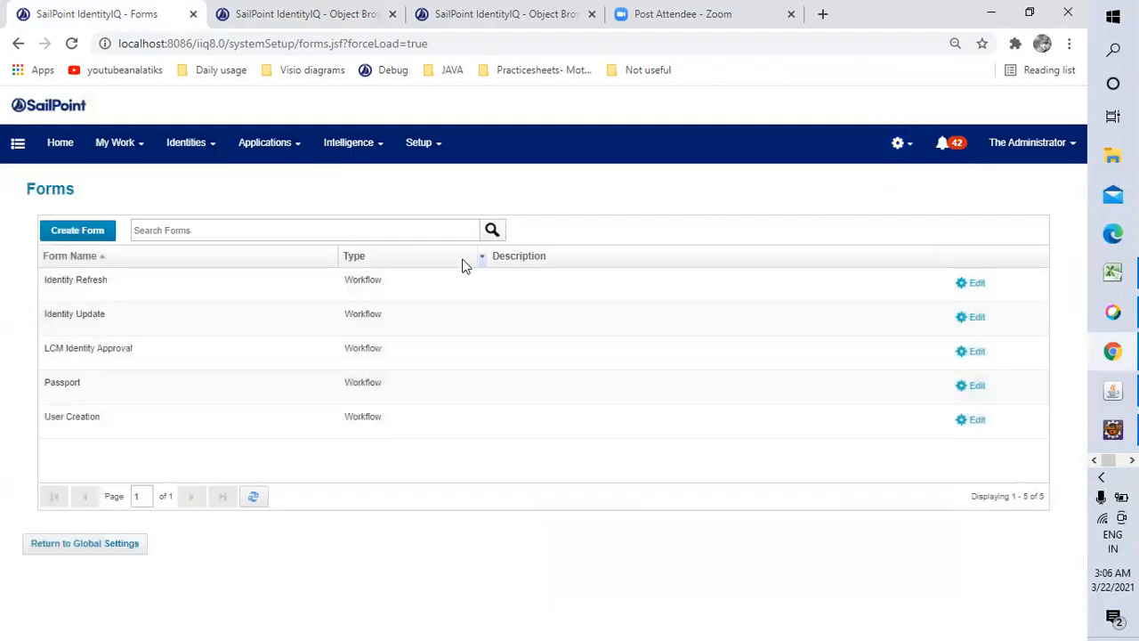
Switch to the form mockup in Paint and add the label "City" below Employee Type in the attributes section
key("alt+Tab")
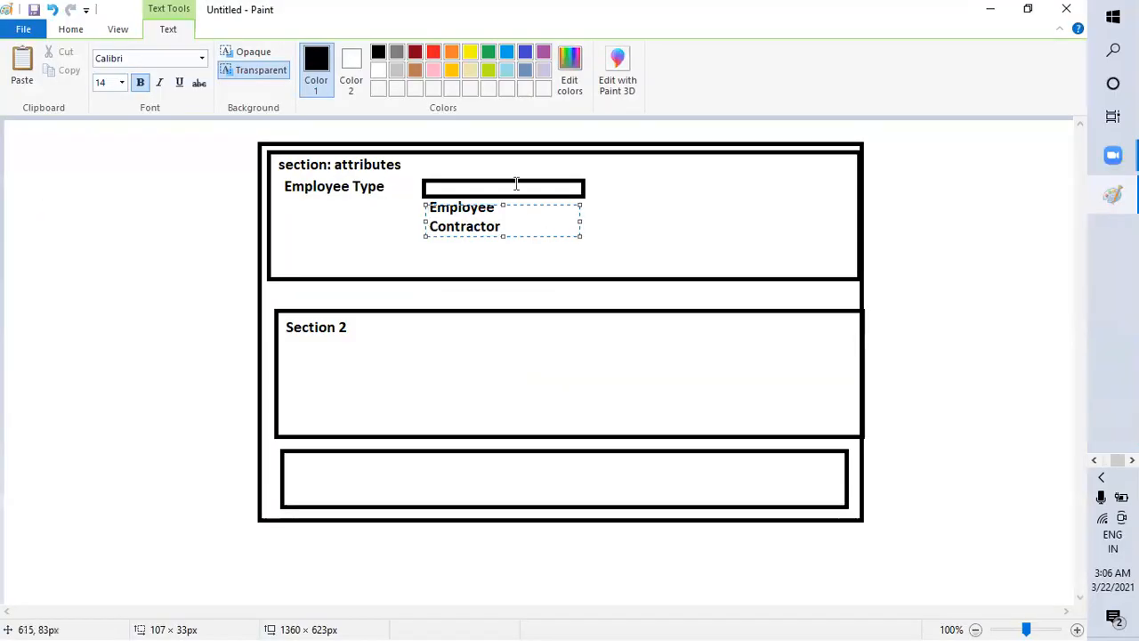
left_click(516, 184)
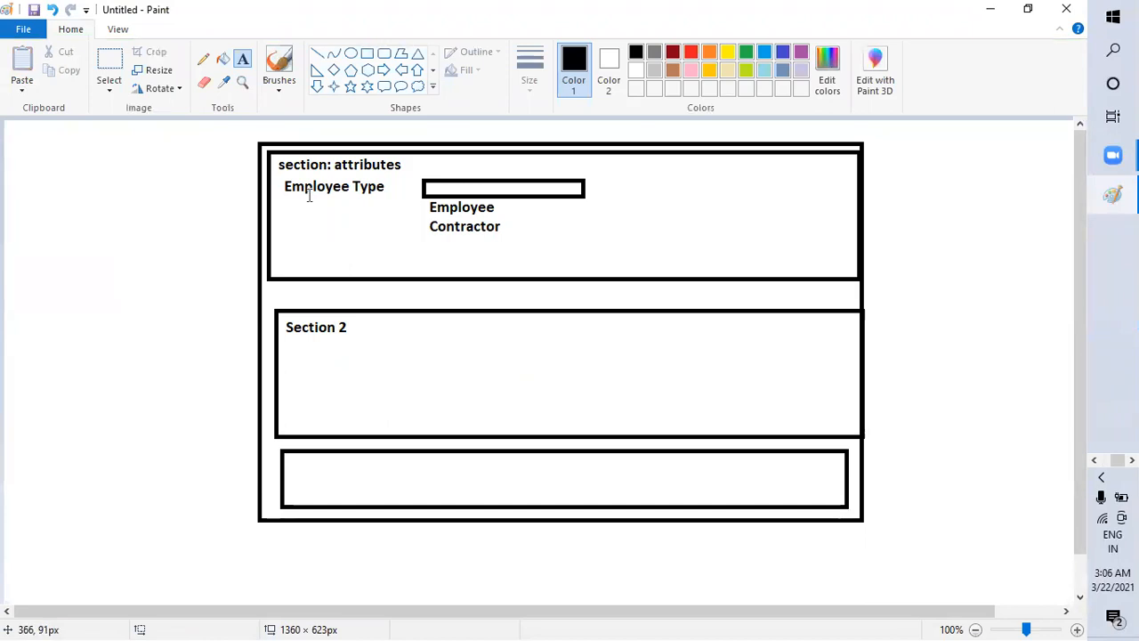
key("alt+Tab")
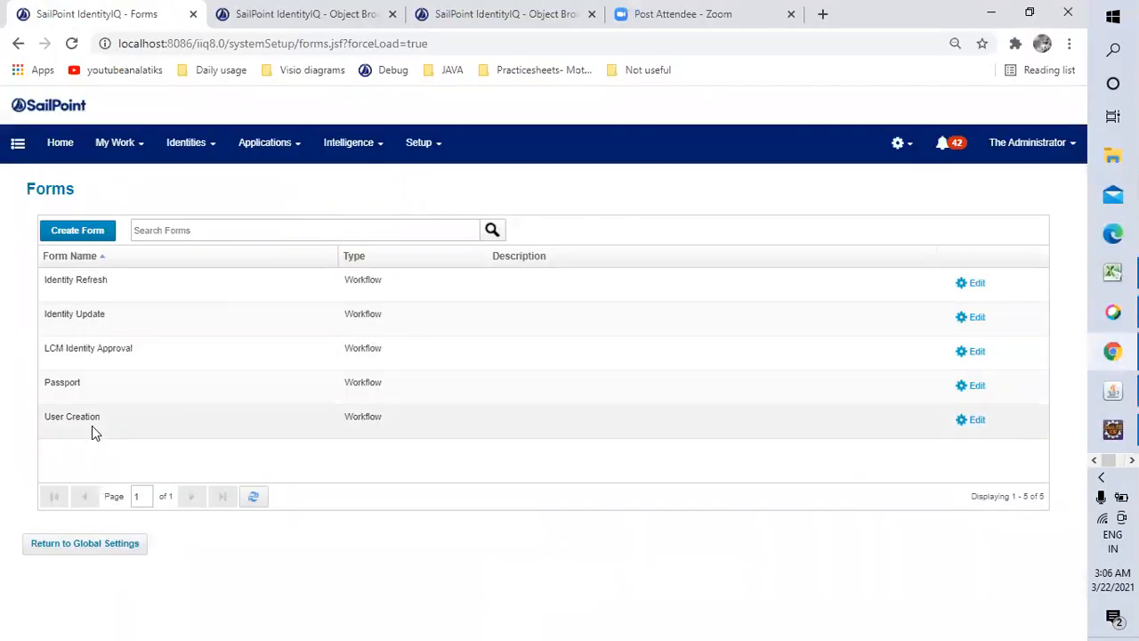
key("alt+Tab")
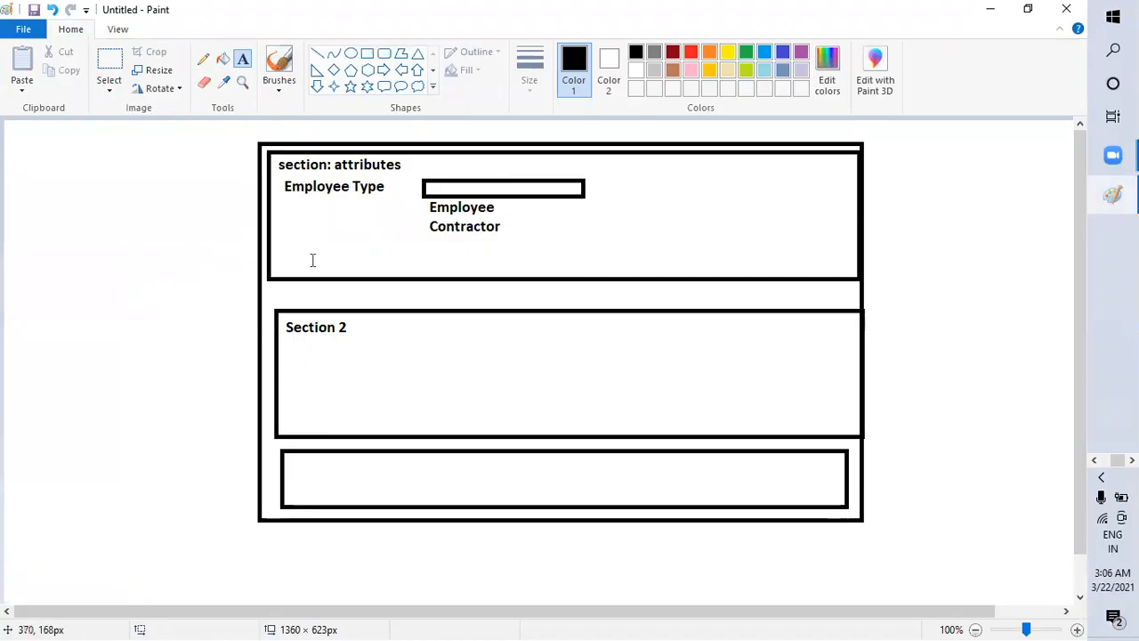
left_click(284, 233)
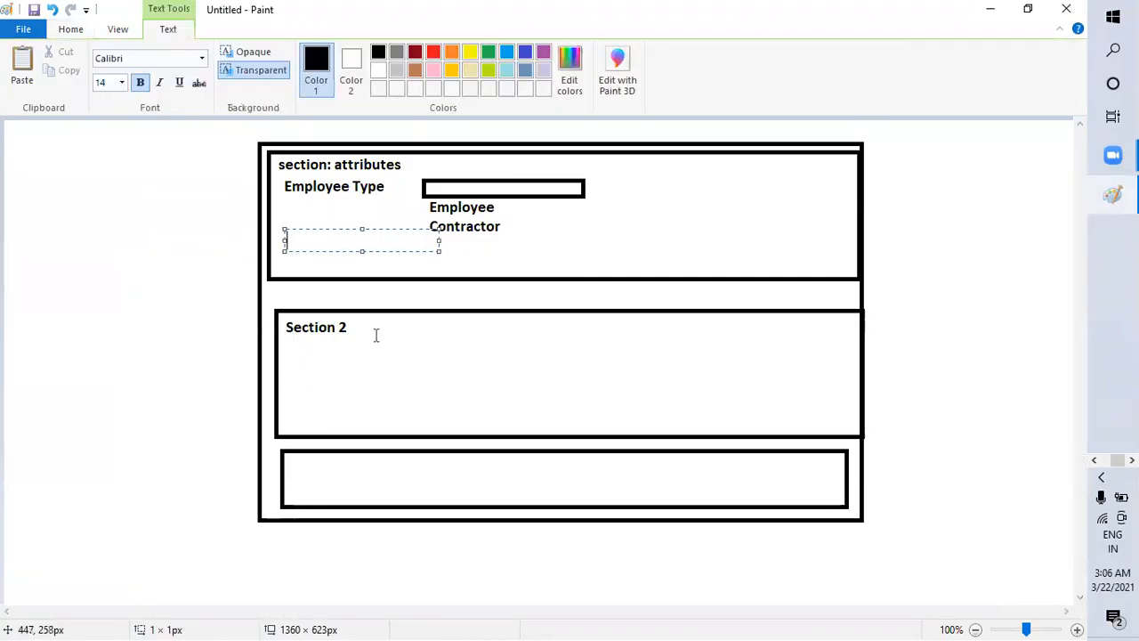
type("Citi")
type("y")
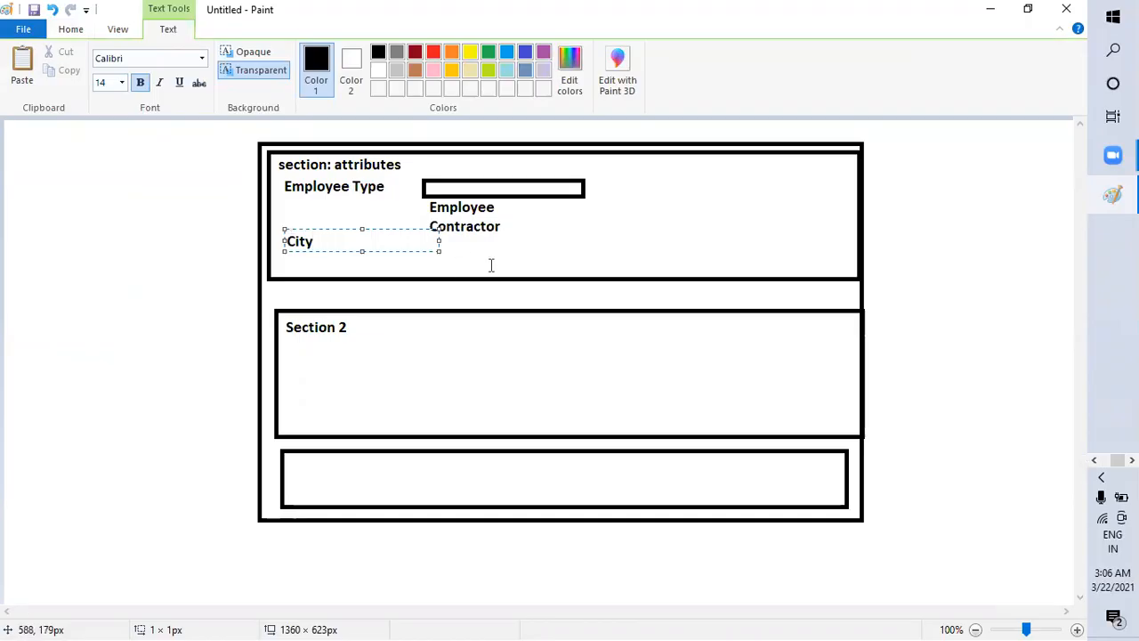
Draw a rectangular input box about 198 × 19 px beside the City label, aligned below the Employee Type box
left_click(445, 267)
left_click_drag(425, 238, 562, 249)
left_click(70, 29)
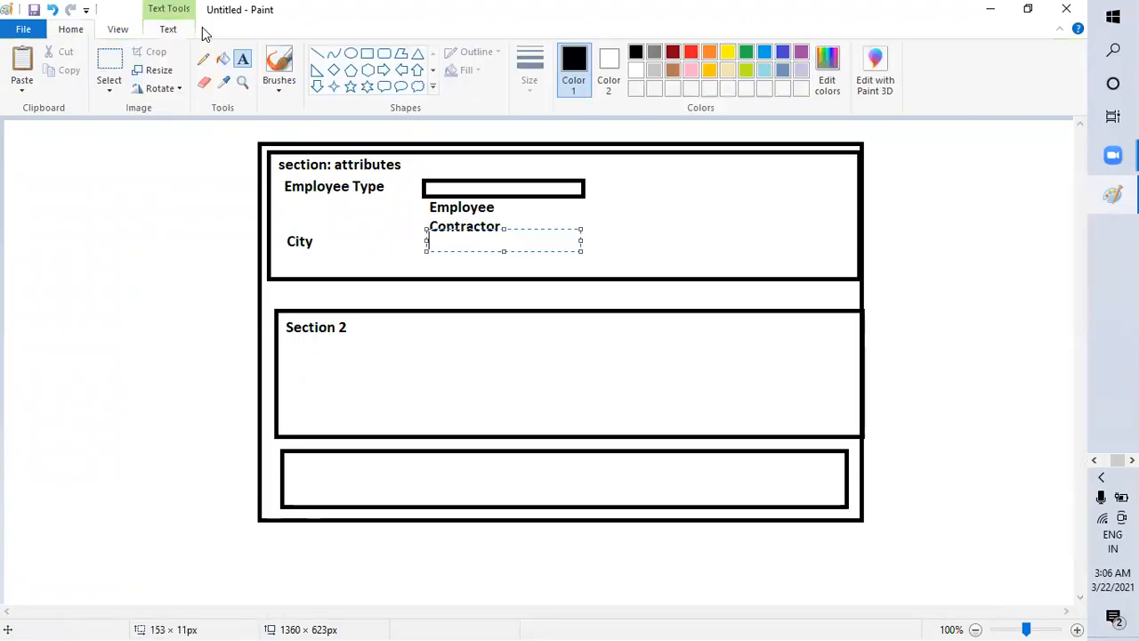
left_click(366, 52)
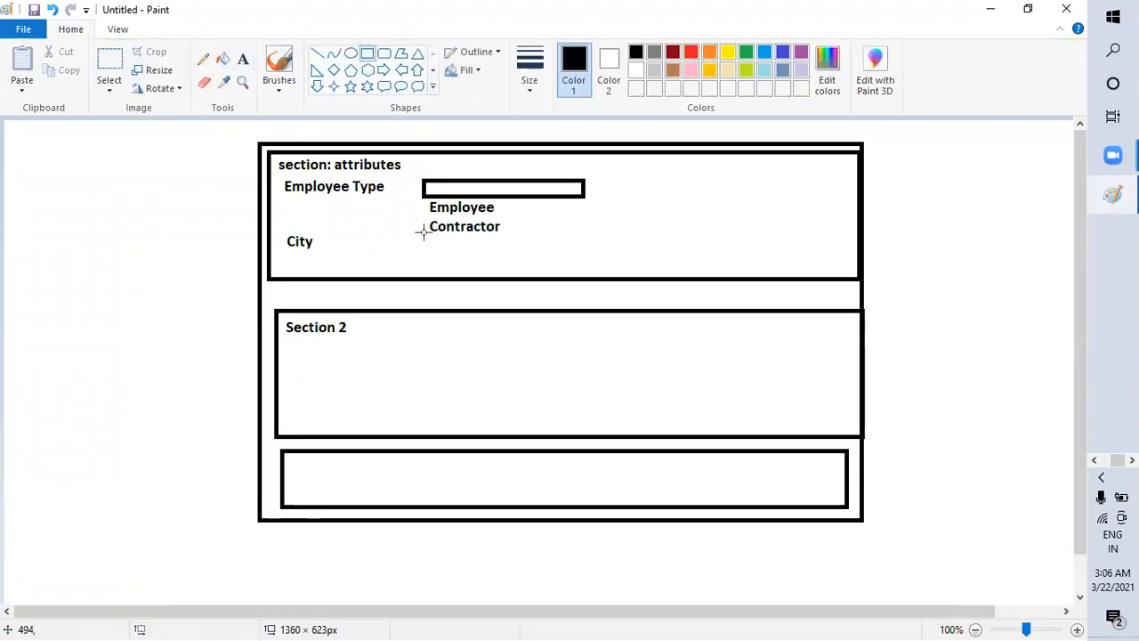
left_click_drag(428, 235, 594, 251)
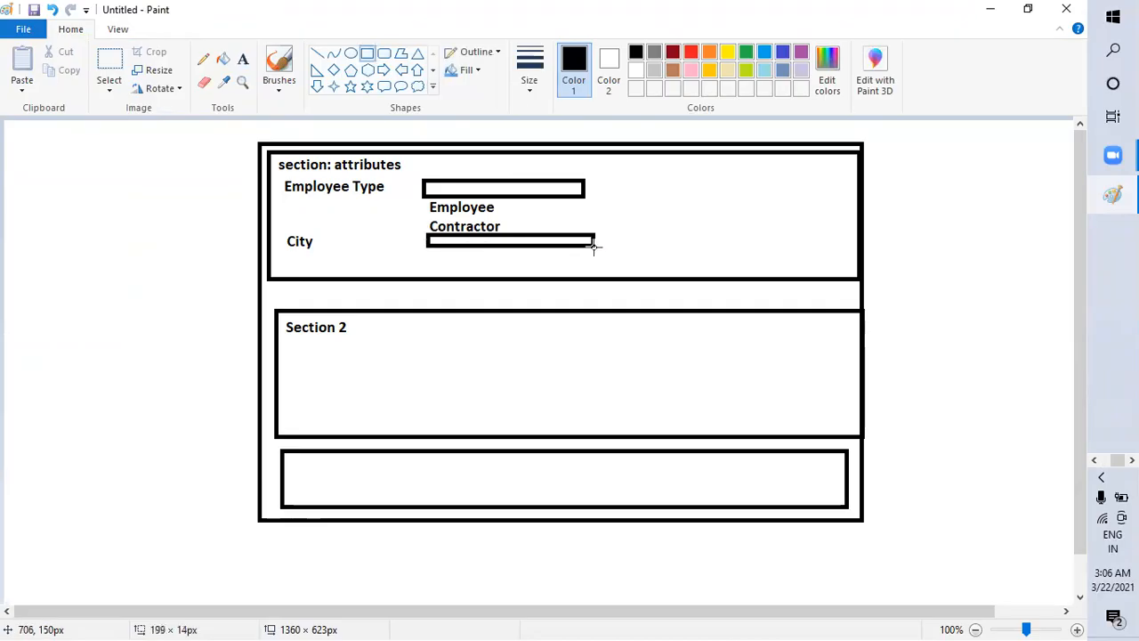
Add the sample city values "Bangalore" and "Hyd" on two lines beside the City input box
left_click(243, 63)
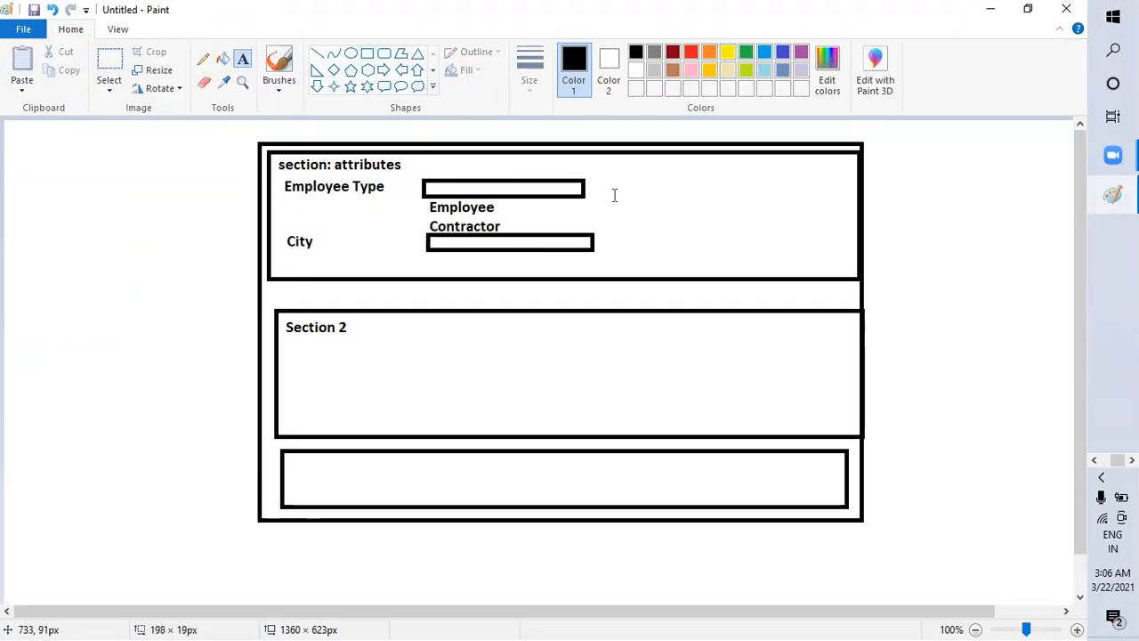
left_click(608, 233)
type("Bangalore")
key("Return")
type("Hyd")
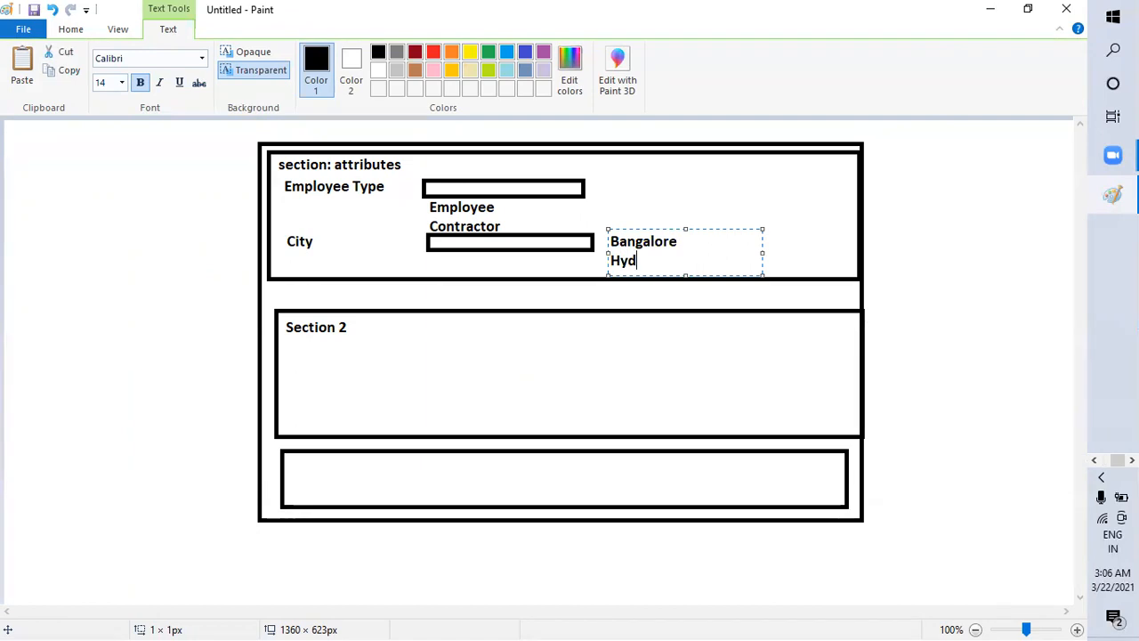
left_click(567, 284)
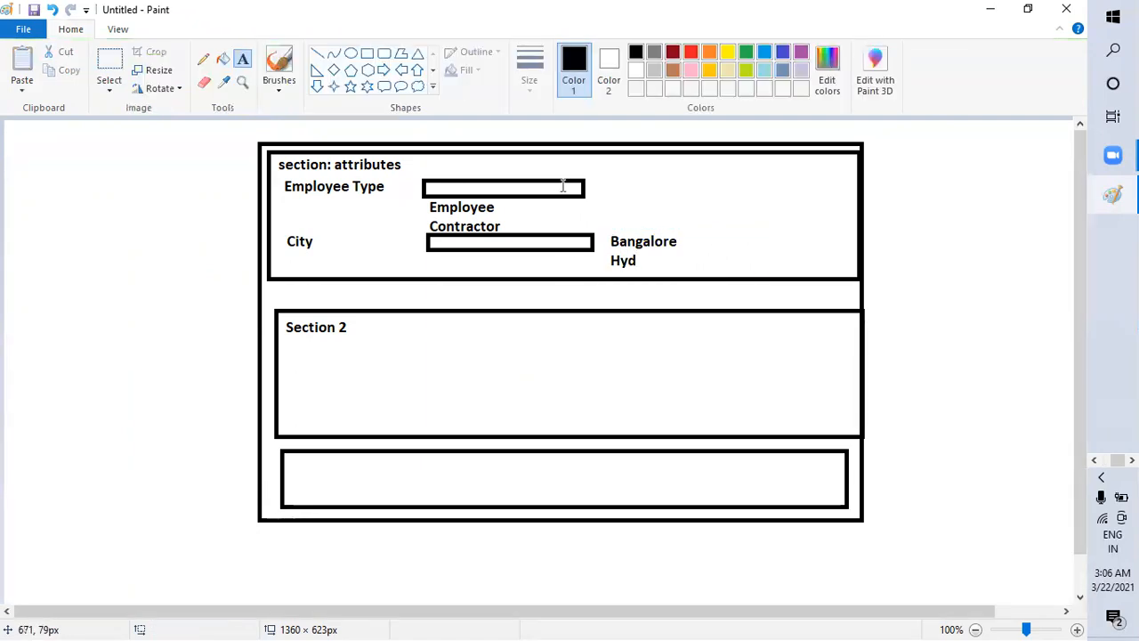